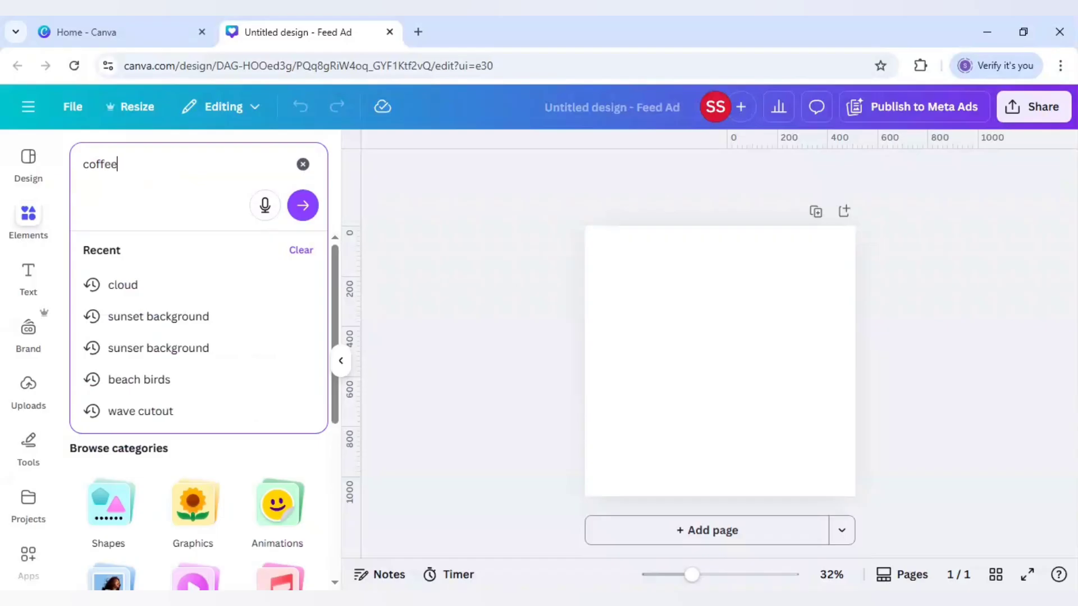
- Search the elements for "coffee cup" photos and add the white latte cup on coffee beans to the page
text(cup)
key(Return)
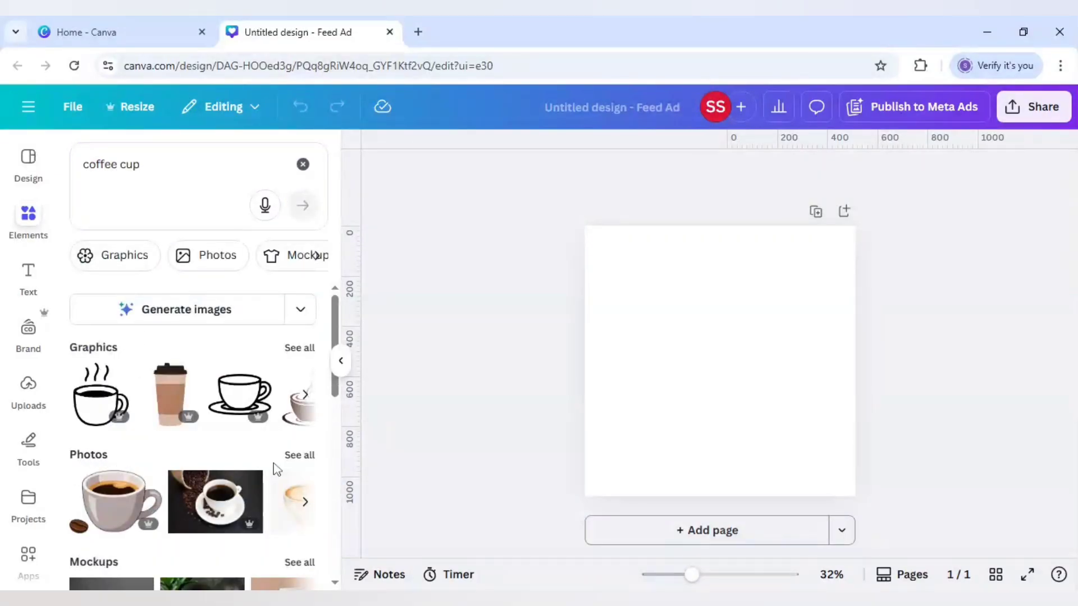
click(301, 456)
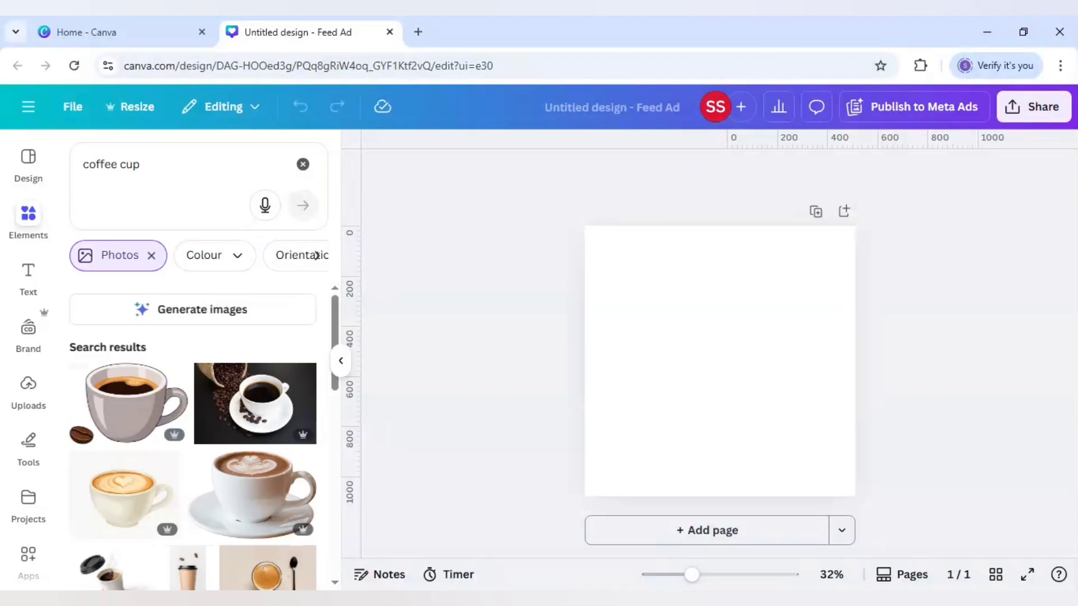
scroll(224, 345, down, 8)
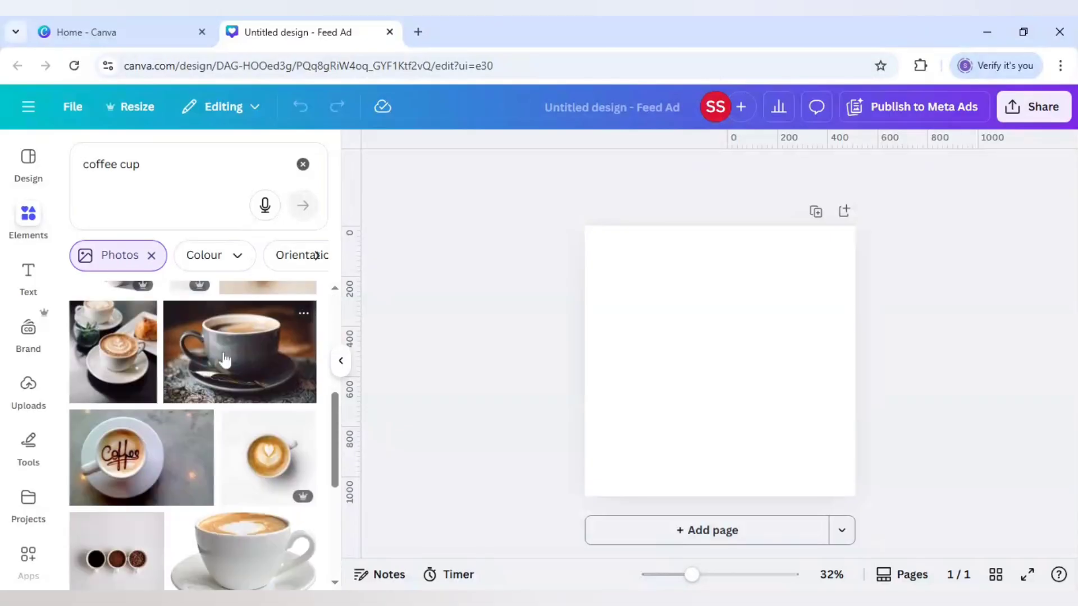
scroll(224, 371, down, 4)
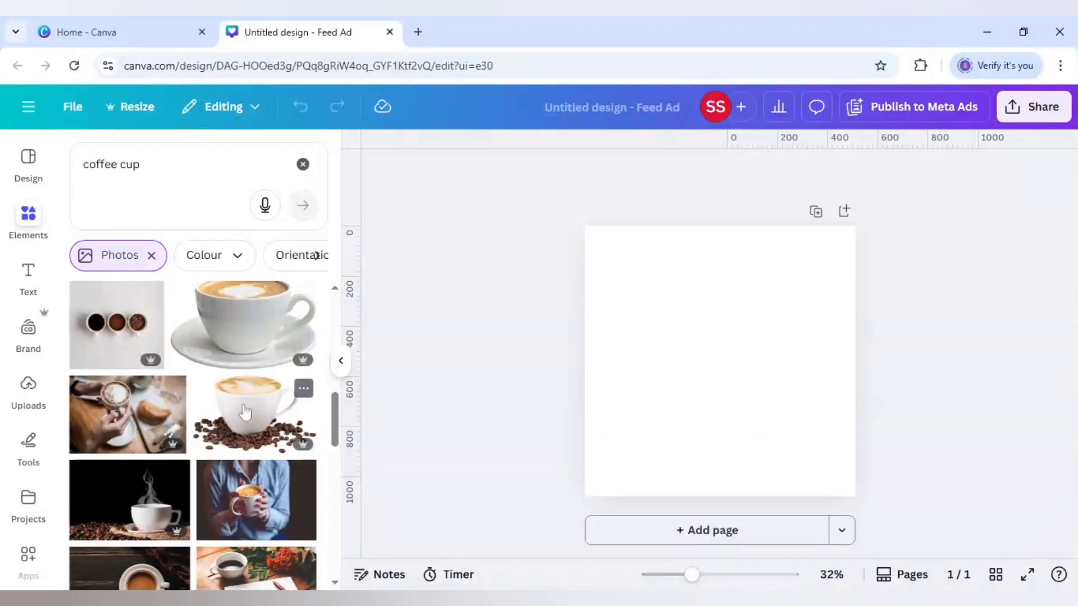
drag(707, 436, 708, 435)
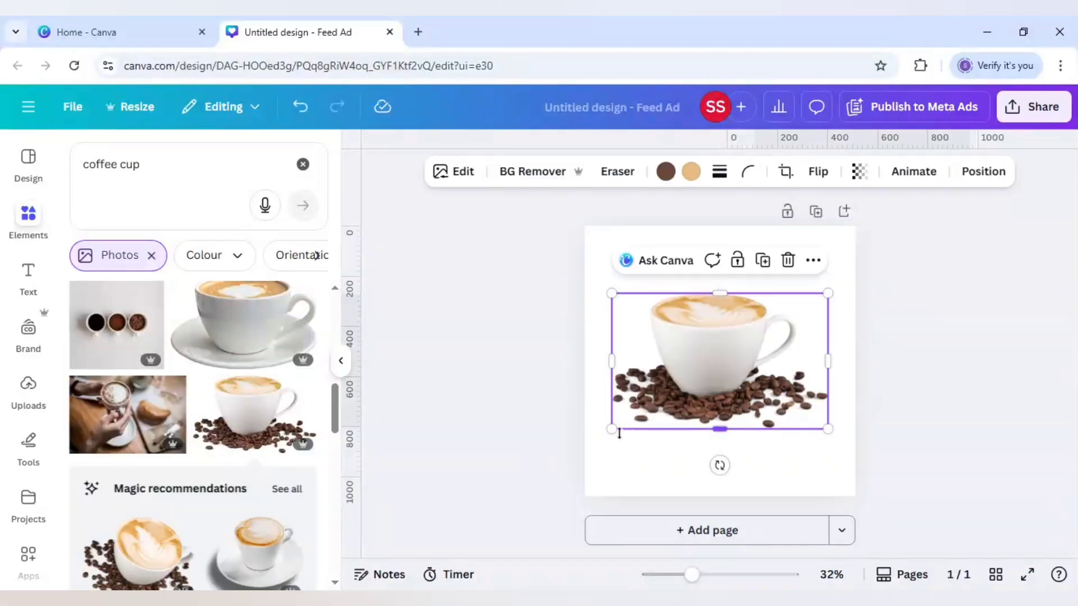
- Enlarge the coffee cup photo to nearly the page width and move it down to the lower part of the page
drag(615, 434, 595, 441)
drag(827, 440, 815, 433)
mouse_move(766, 376)
mouse_down()
mouse_move(770, 405)
mouse_move(767, 397)
mouse_up()
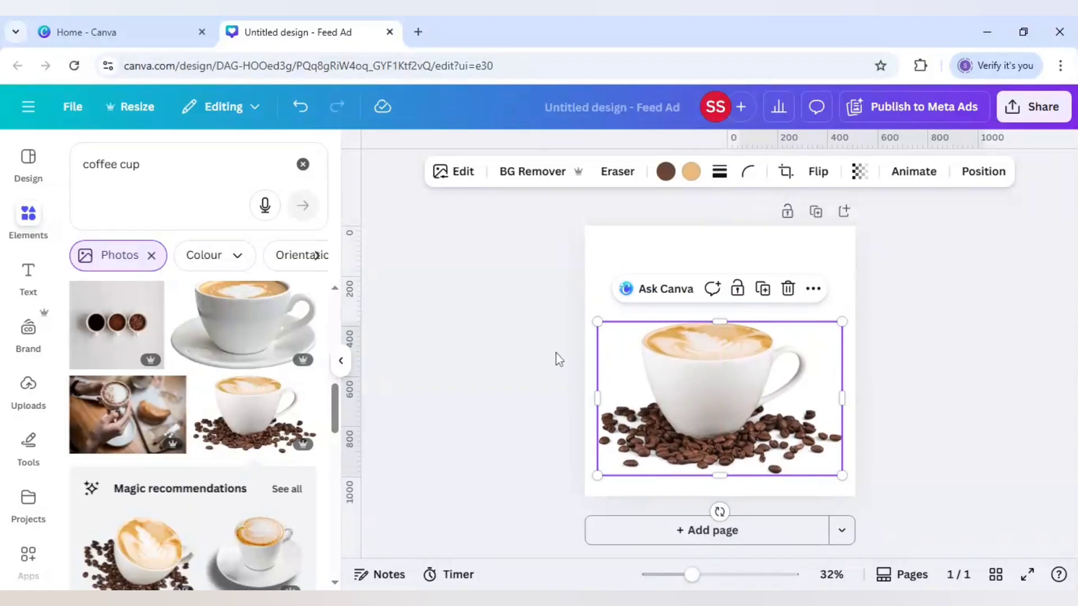
- Search the elements for "minimalist frame" and show all results in the Frames category
drag(150, 166, 62, 170)
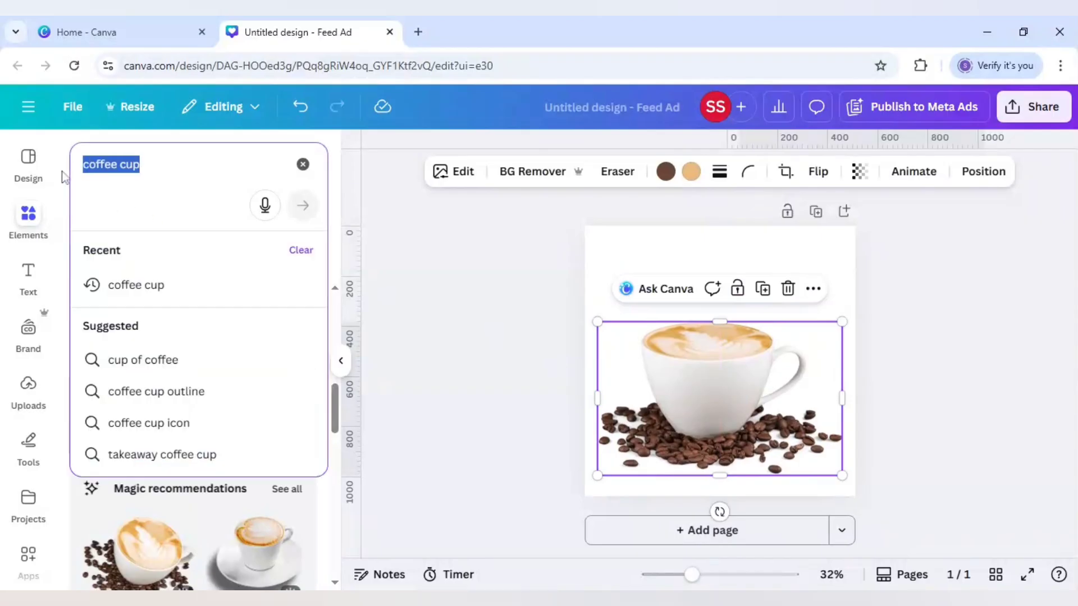
text(mini)
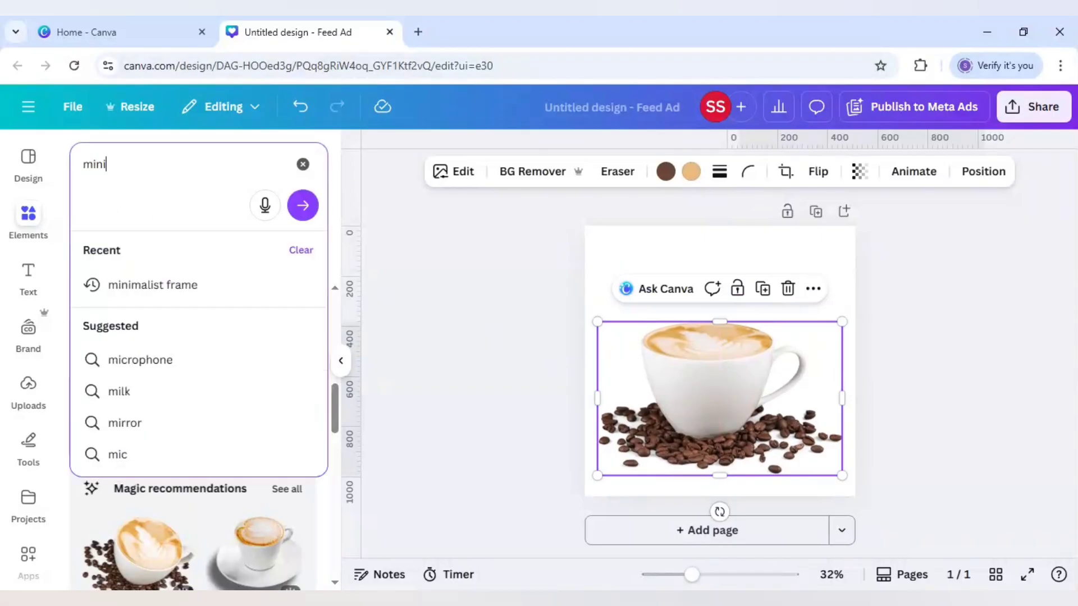
text(malist )
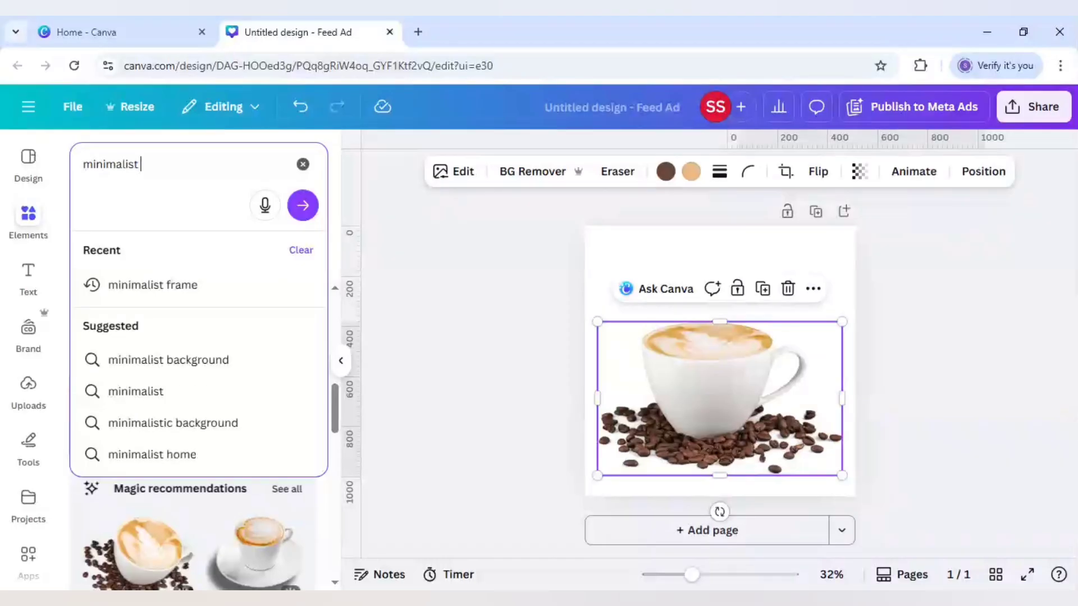
text(frame)
key(Return)
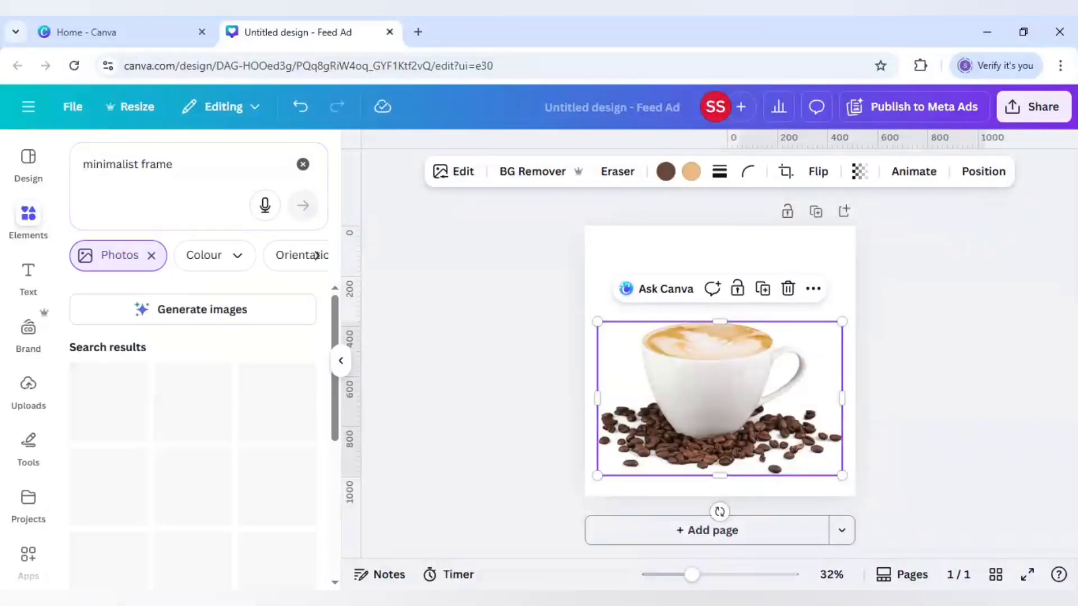
click(150, 257)
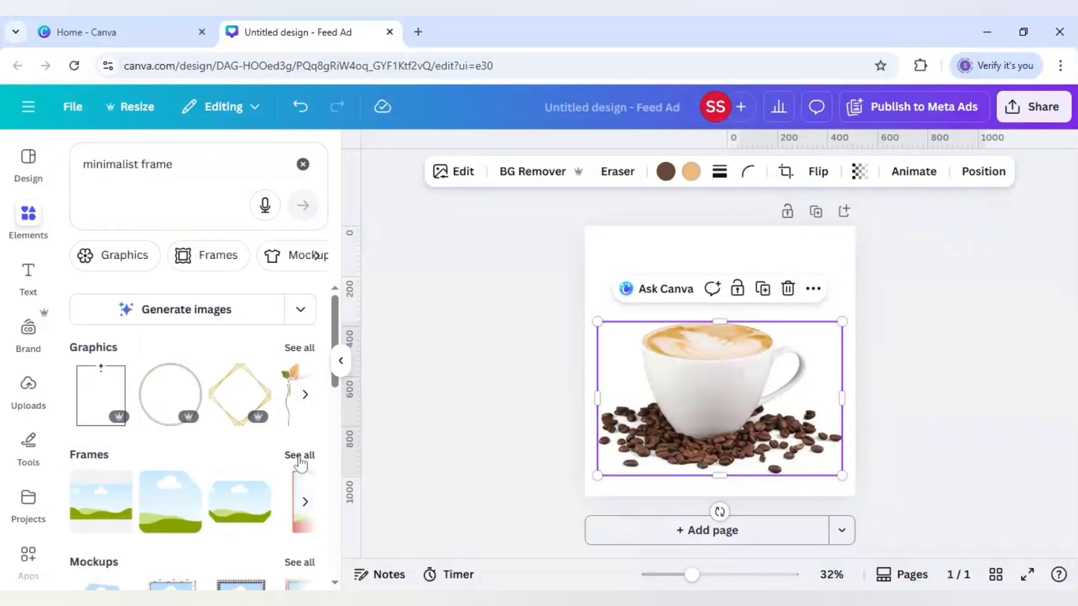
click(300, 456)
- Find the oval Modern Simple Minimalist frame and place it over the page's upper-right corner
scroll(160, 380, down, 3)
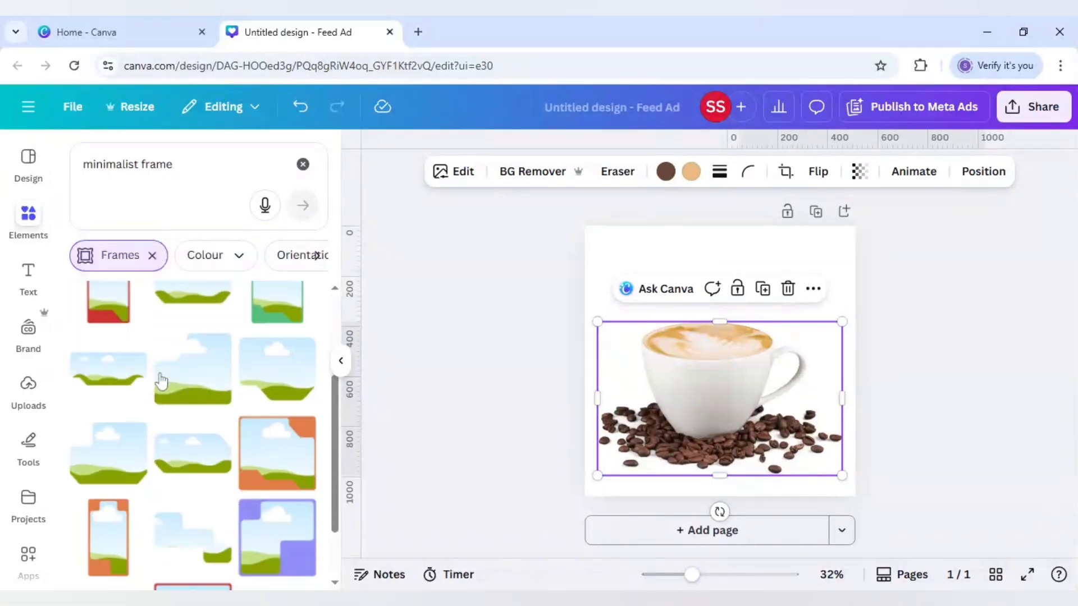
scroll(161, 380, down, 4)
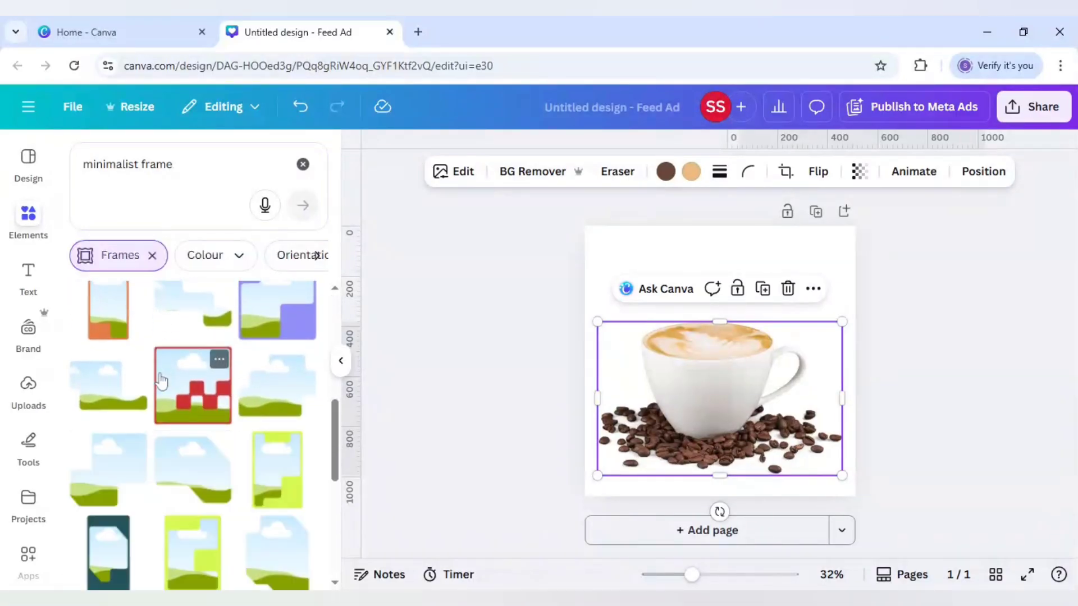
scroll(161, 380, down, 5)
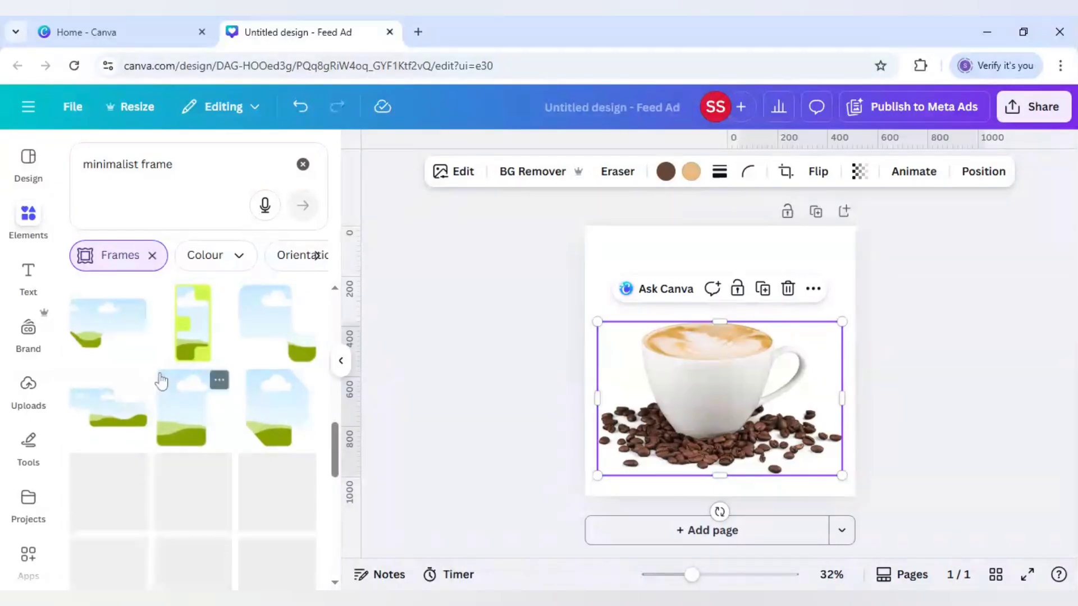
scroll(160, 380, down, 5)
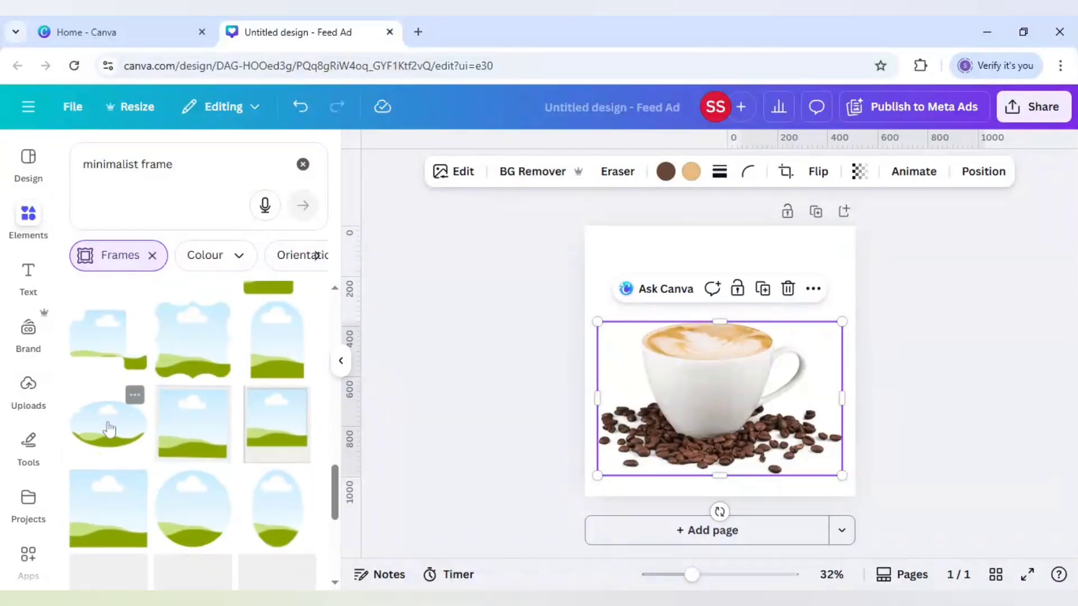
click(134, 399)
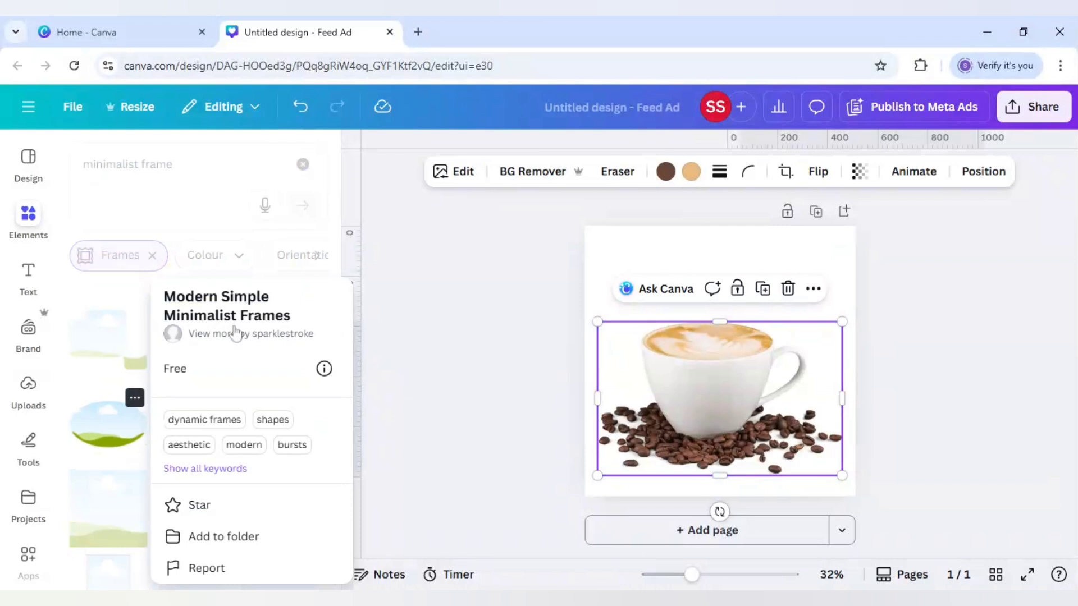
click(108, 427)
click(106, 427)
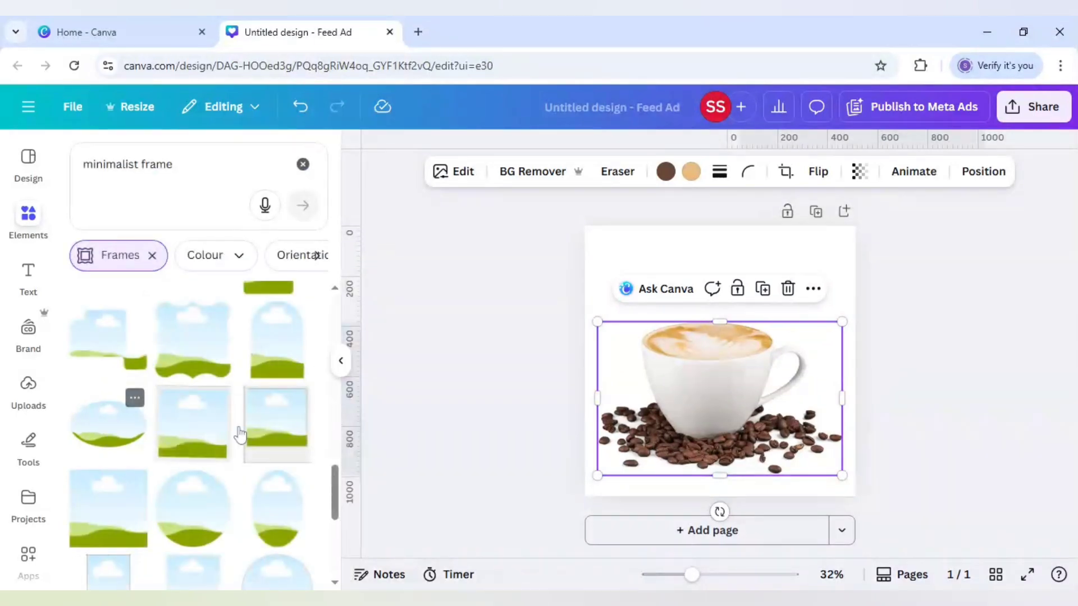
drag(699, 384, 786, 270)
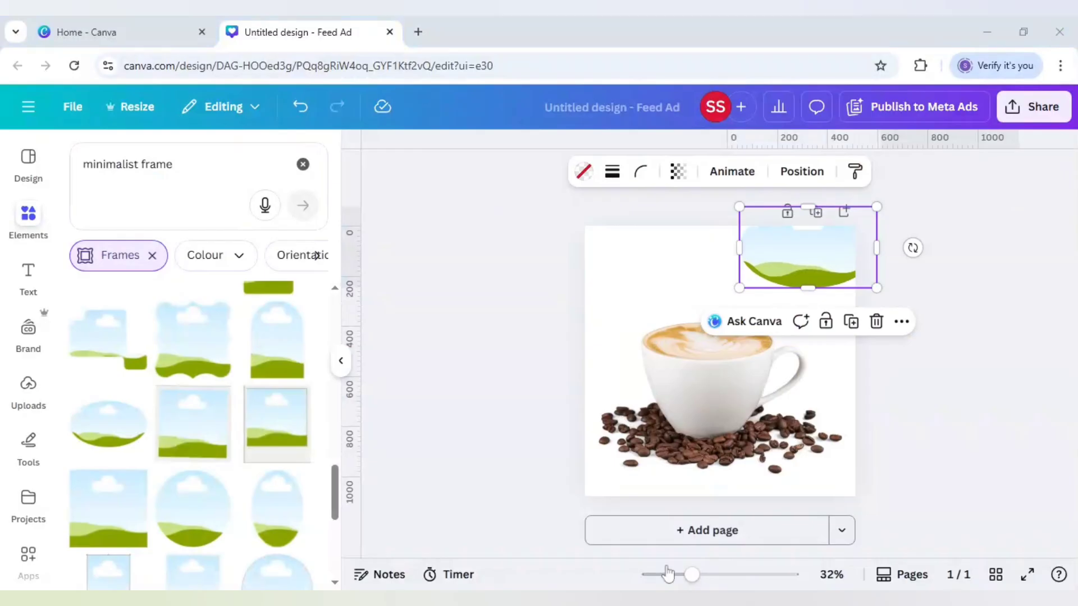
- Place two vertical ruler guides at the left and right edges of the cup's rim
drag(693, 574, 724, 576)
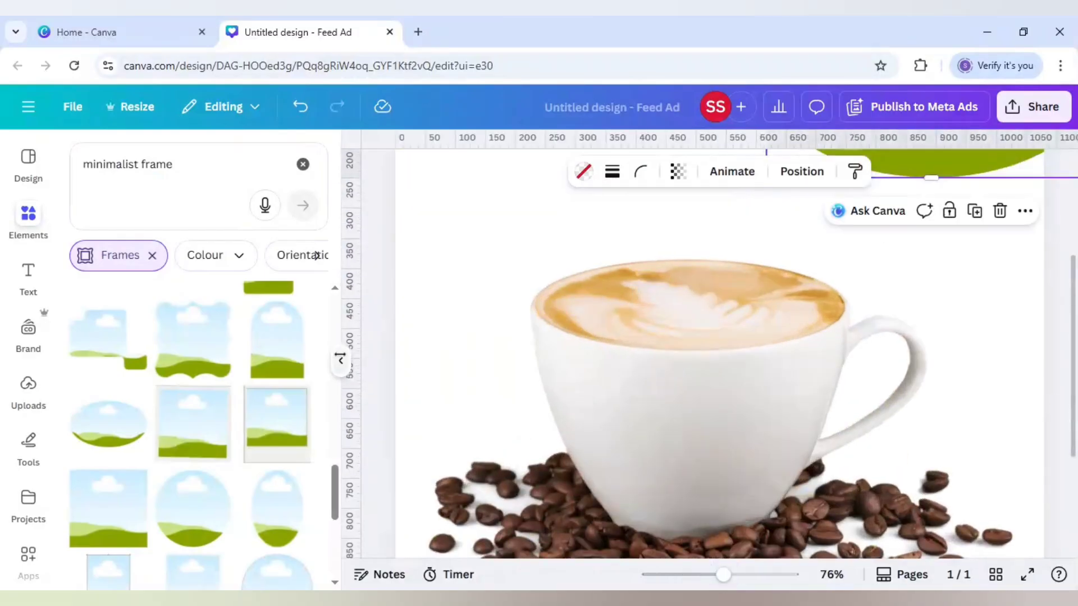
drag(447, 351, 530, 347)
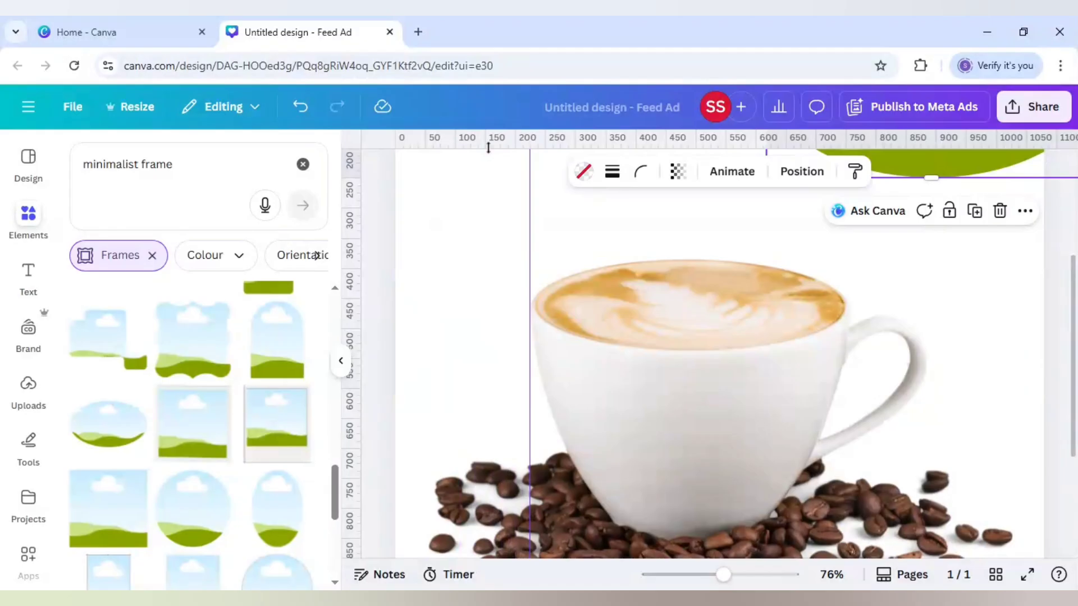
drag(362, 294, 848, 326)
- Fit the oval frame between the two guides over the cup and set its transparency to 74
drag(1002, 170, 761, 370)
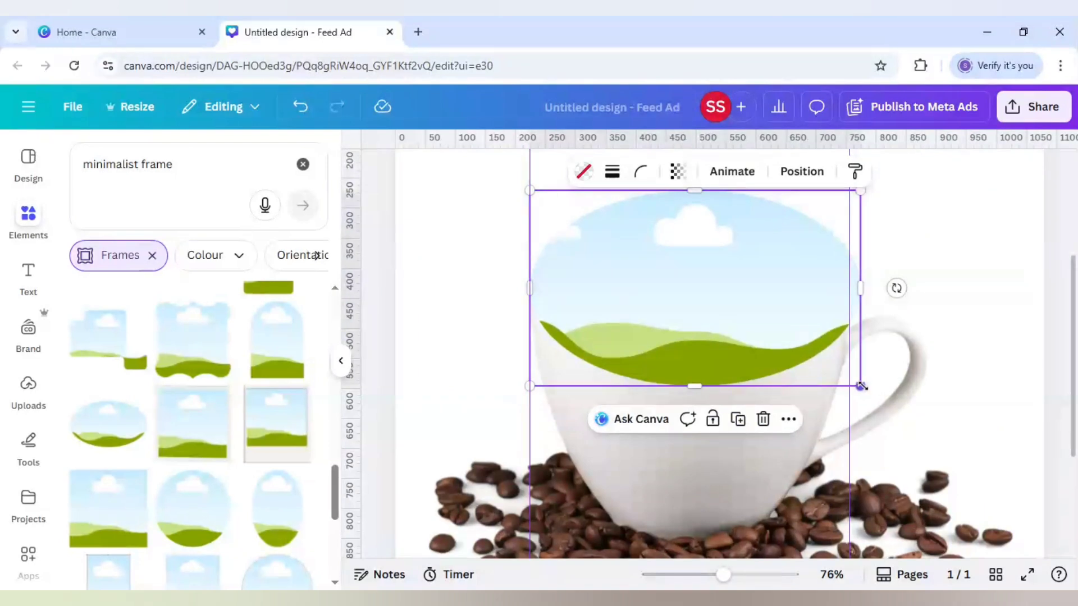
drag(859, 385, 850, 378)
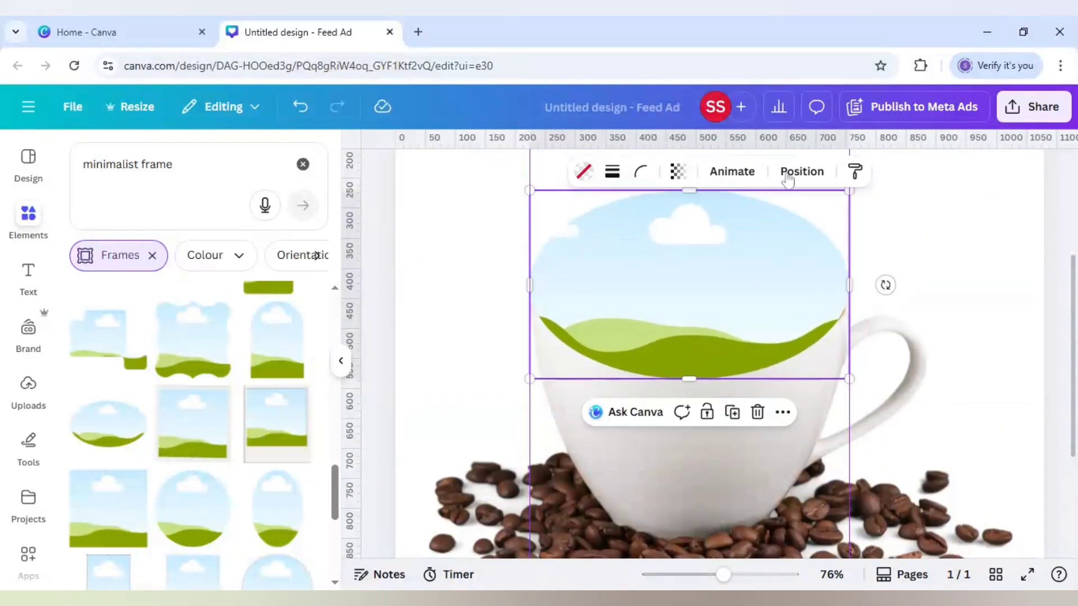
click(677, 171)
drag(712, 238, 687, 238)
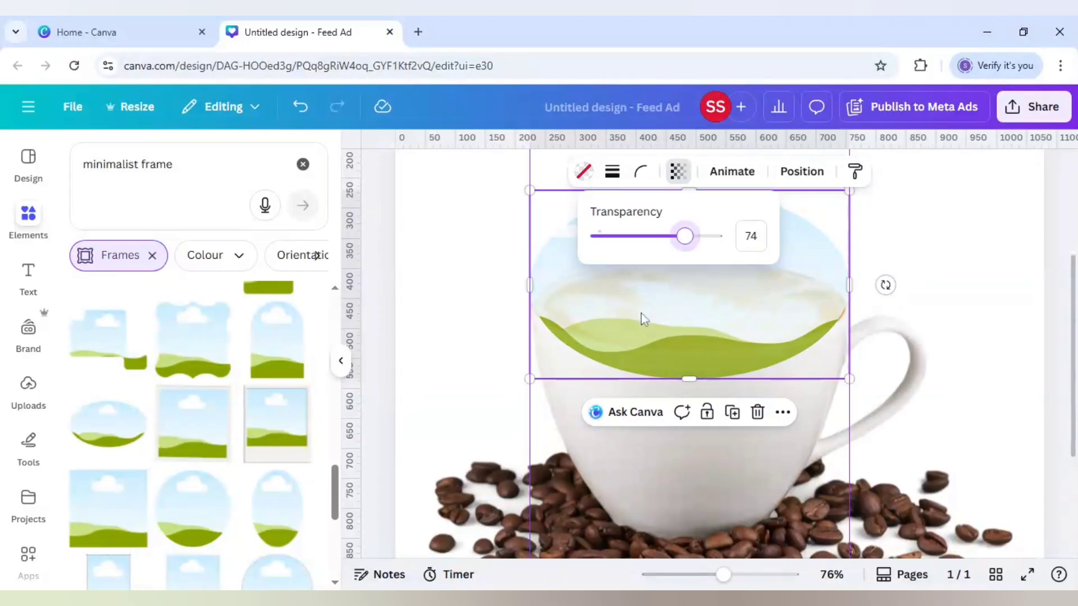
click(622, 305)
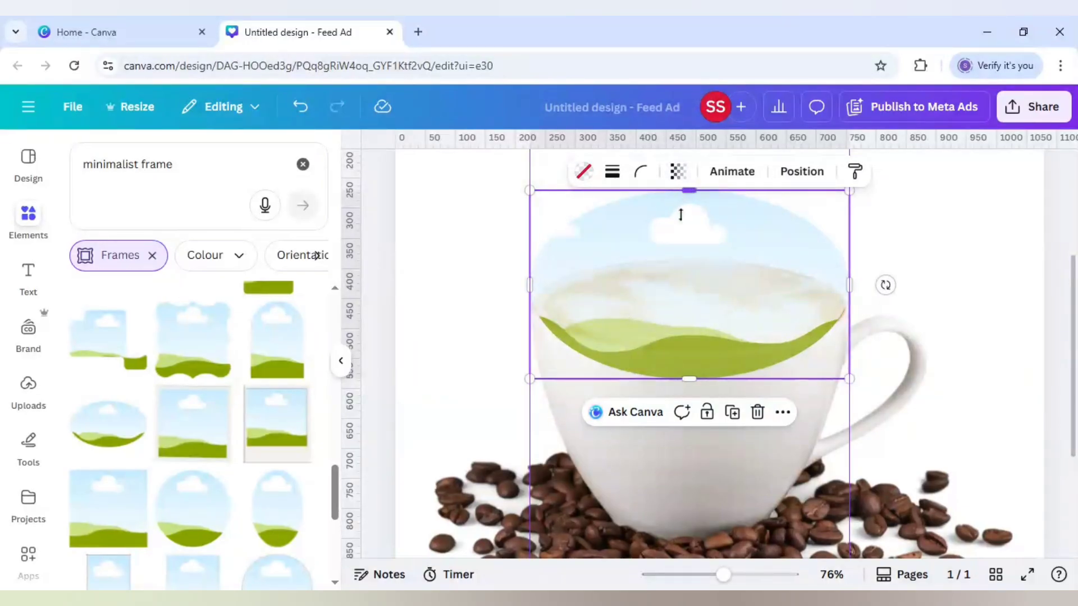
- Flatten and slightly narrow the oval frame to match the cup's opening
drag(681, 215, 682, 262)
mouse_move(680, 312)
mouse_down()
mouse_move(679, 296)
mouse_move(696, 327)
mouse_up()
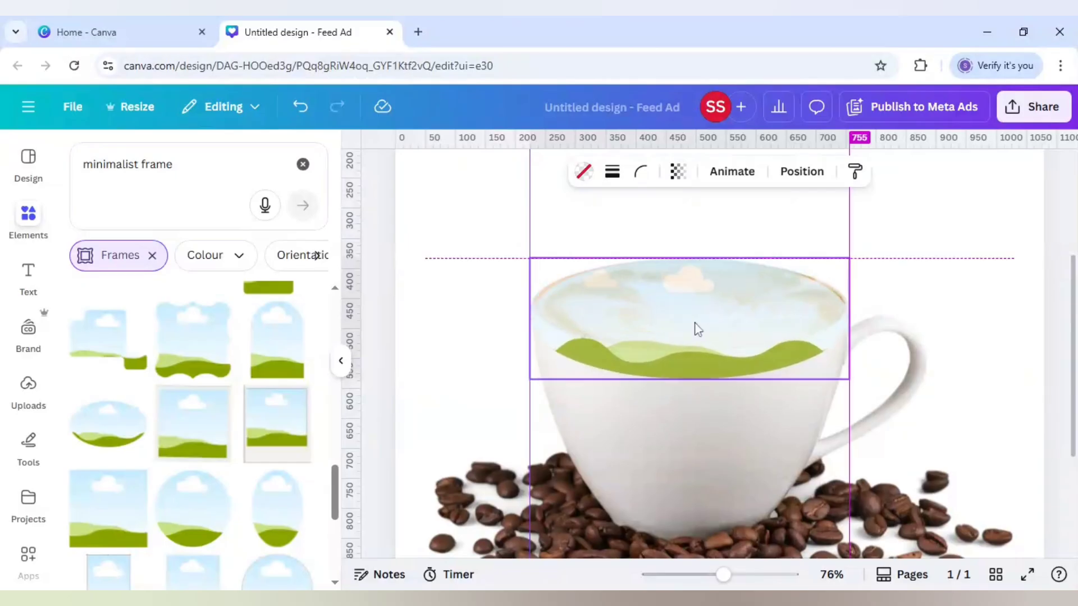
drag(689, 379, 678, 354)
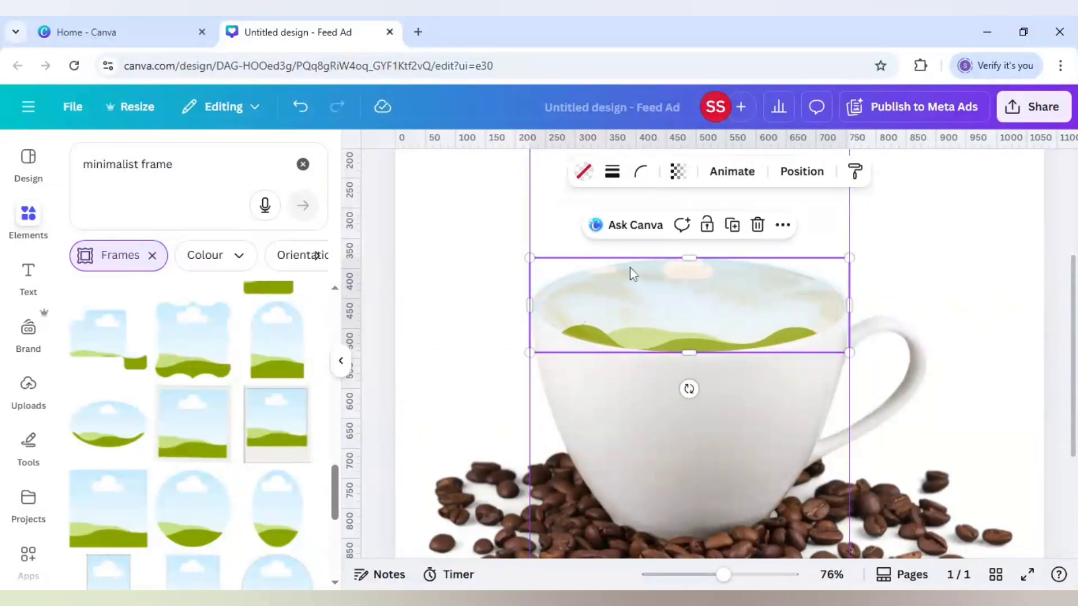
drag(841, 262, 834, 264)
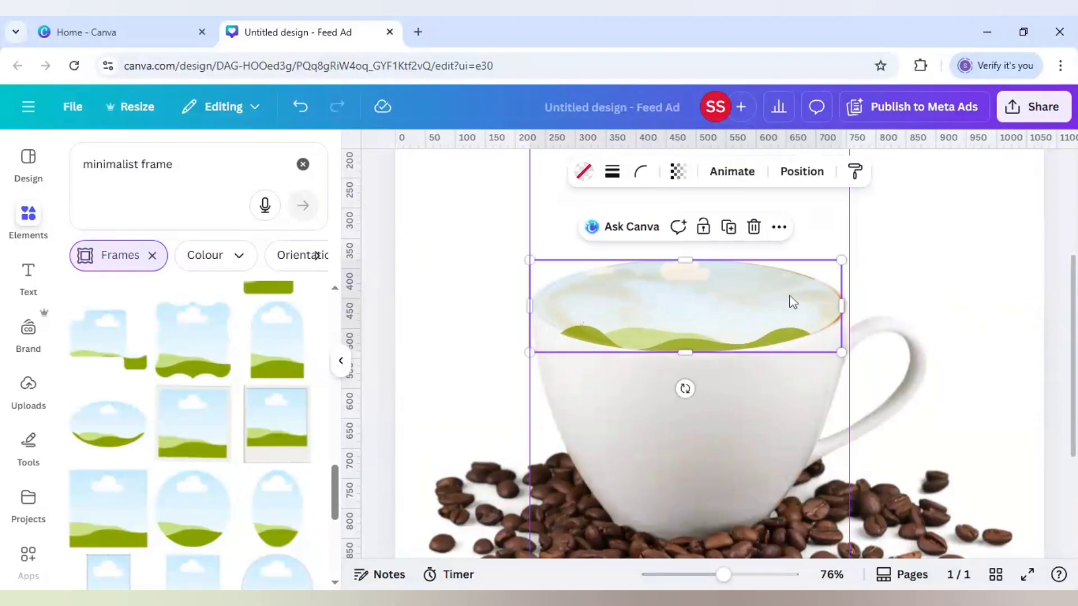
- Nudge the oval frame right and up onto the cup's opening and fine-tune its bottom edge
click(637, 324)
click(641, 324)
key(Right)
key(Right)
key(Right)
key(Right)
key(Right)
key(Right)
key(Right)
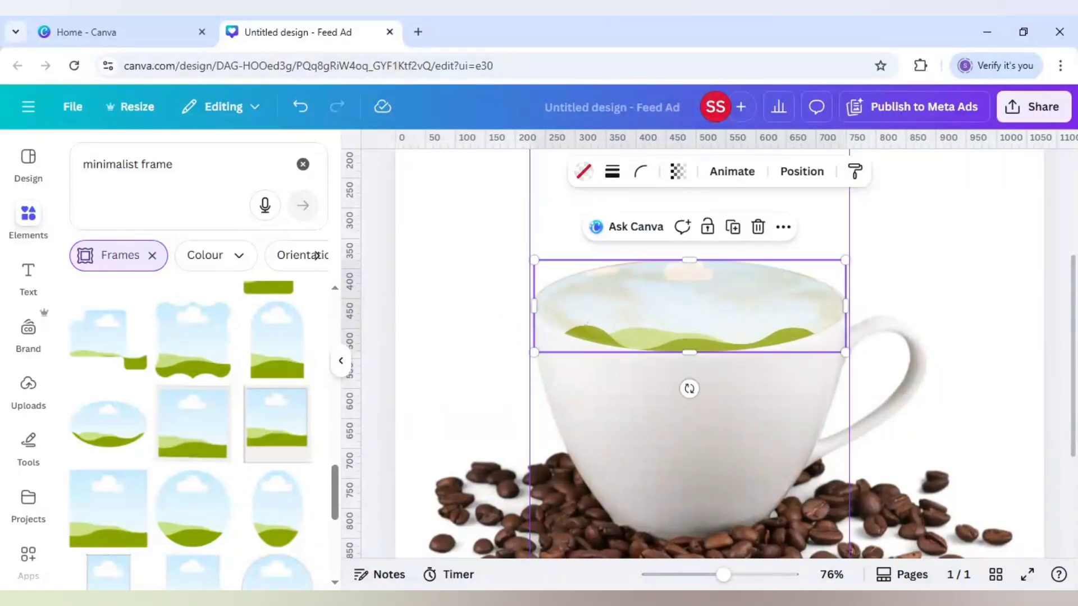
key(Up)
key(Up)
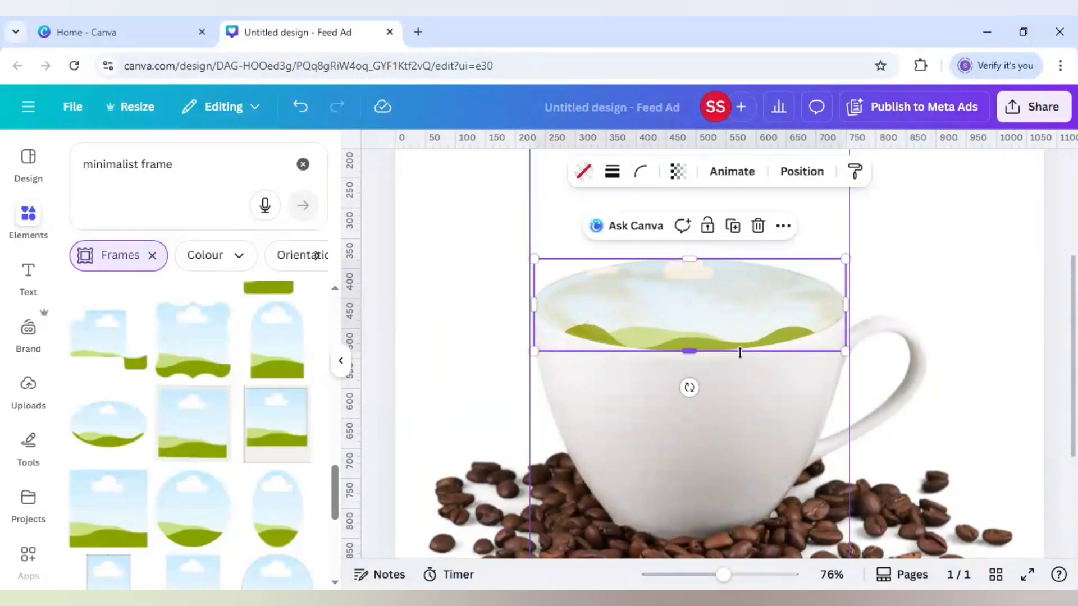
drag(739, 354, 739, 353)
click(492, 277)
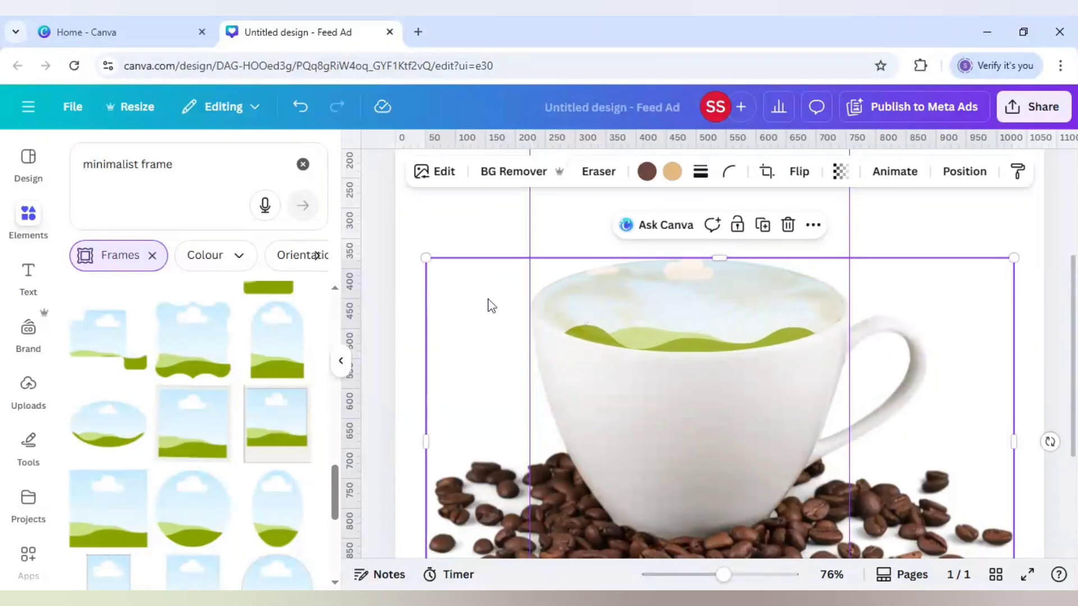
click(645, 320)
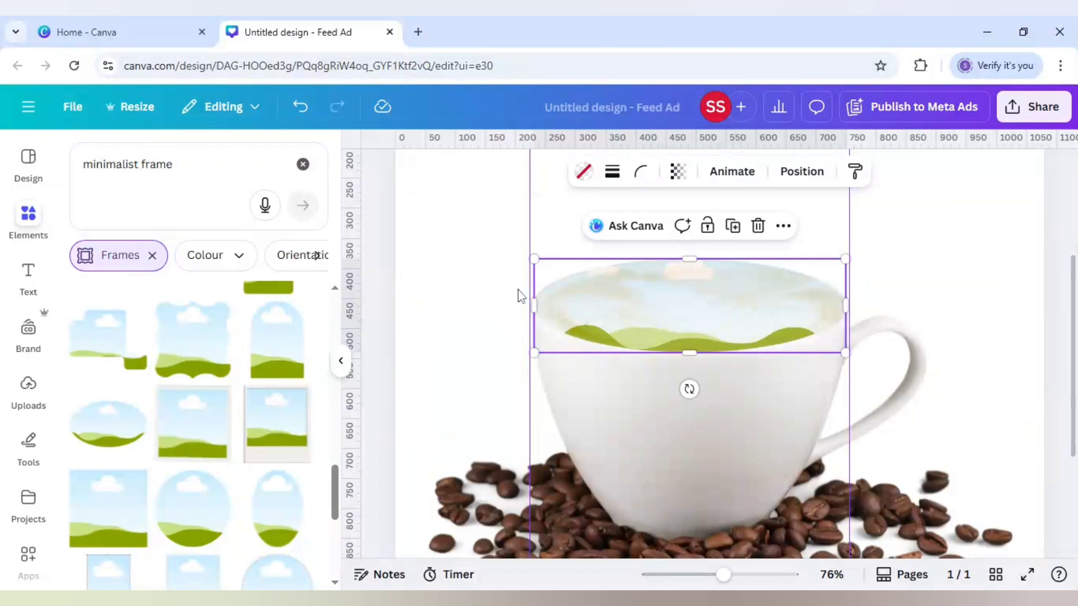
- Search the elements for "island" and show all results in the Photos category
drag(194, 169, 57, 181)
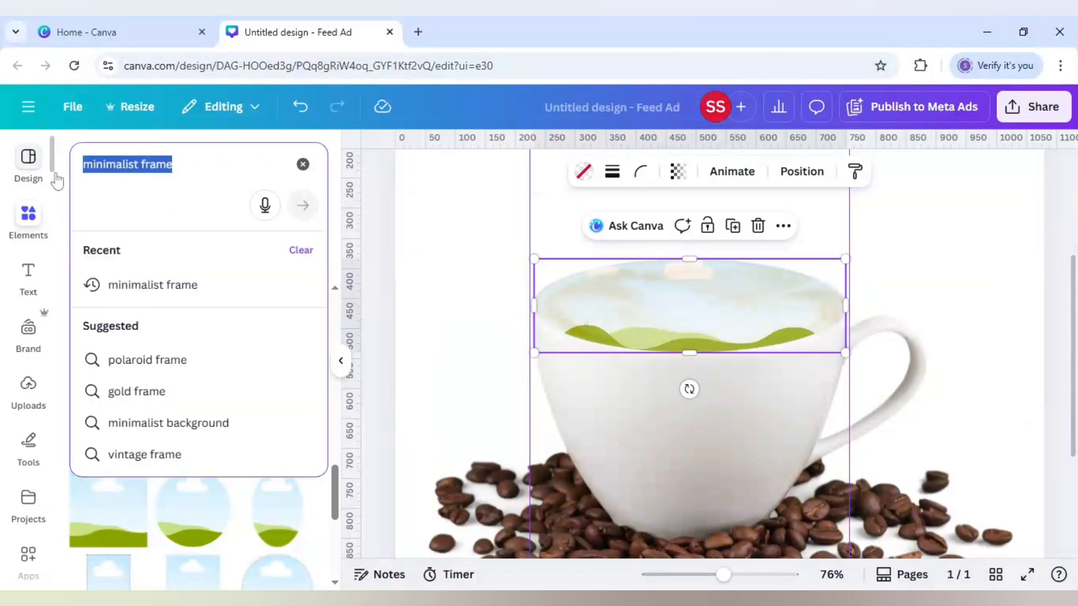
text(island)
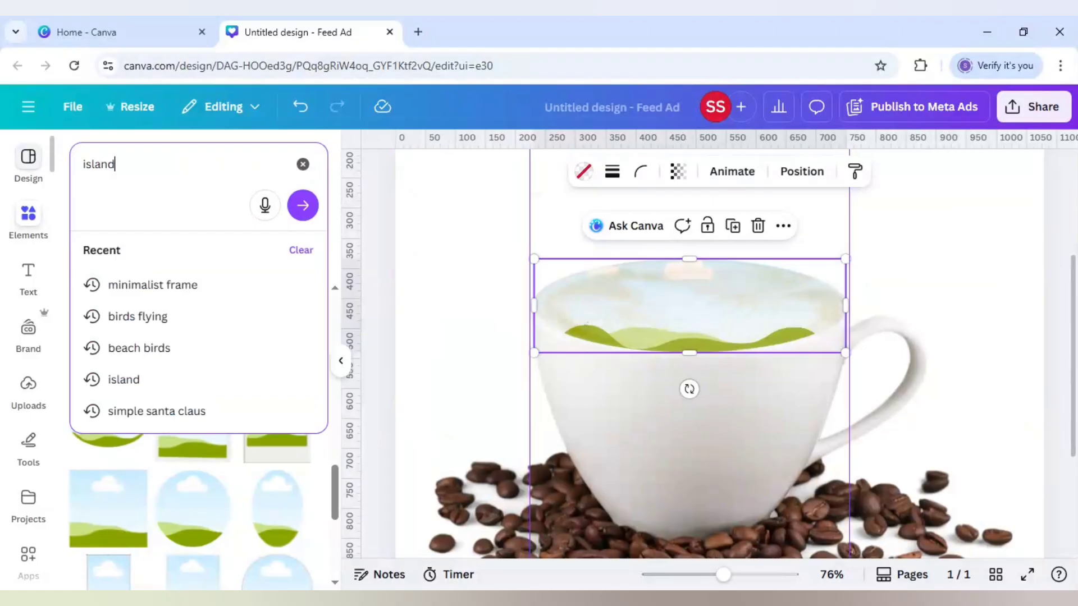
key(Return)
click(150, 255)
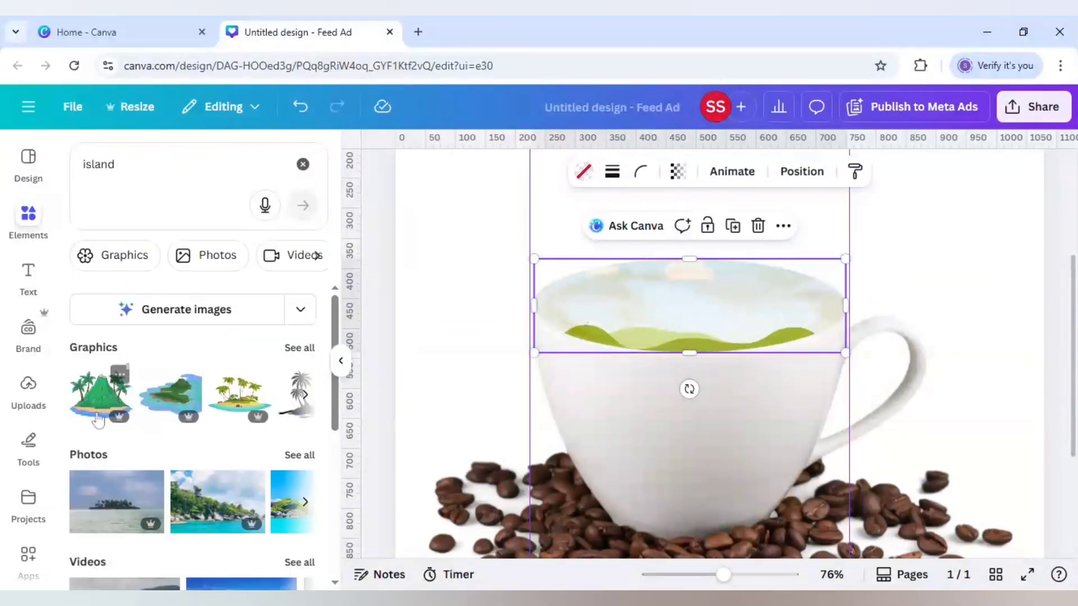
click(303, 455)
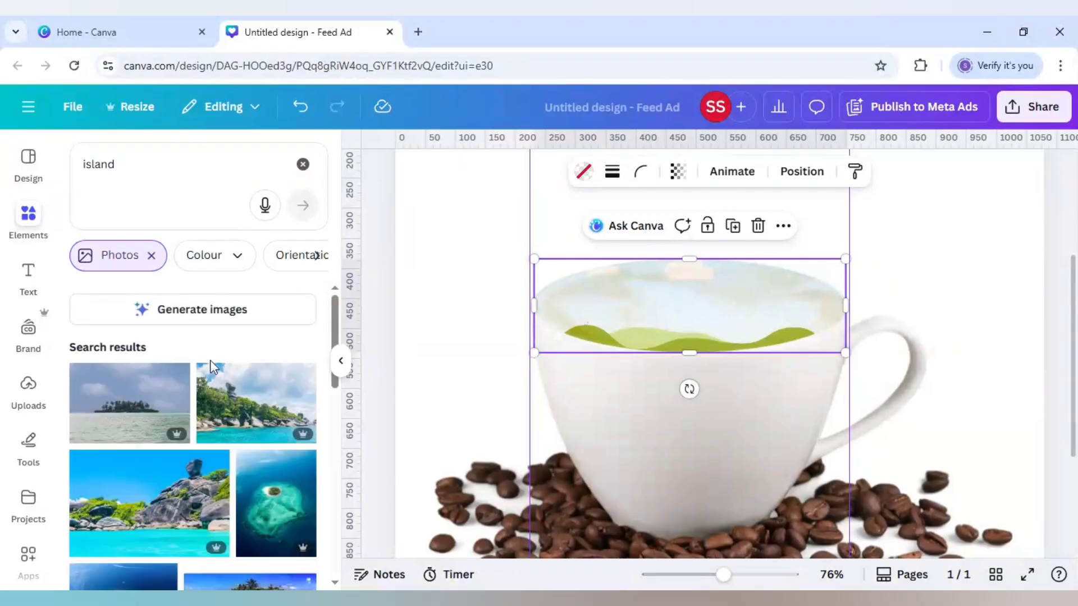
- Find the island photo with the ring of overwater bungalows and place it inside the oval frame on the cup
scroll(210, 359, down, 3)
scroll(208, 367, down, 6)
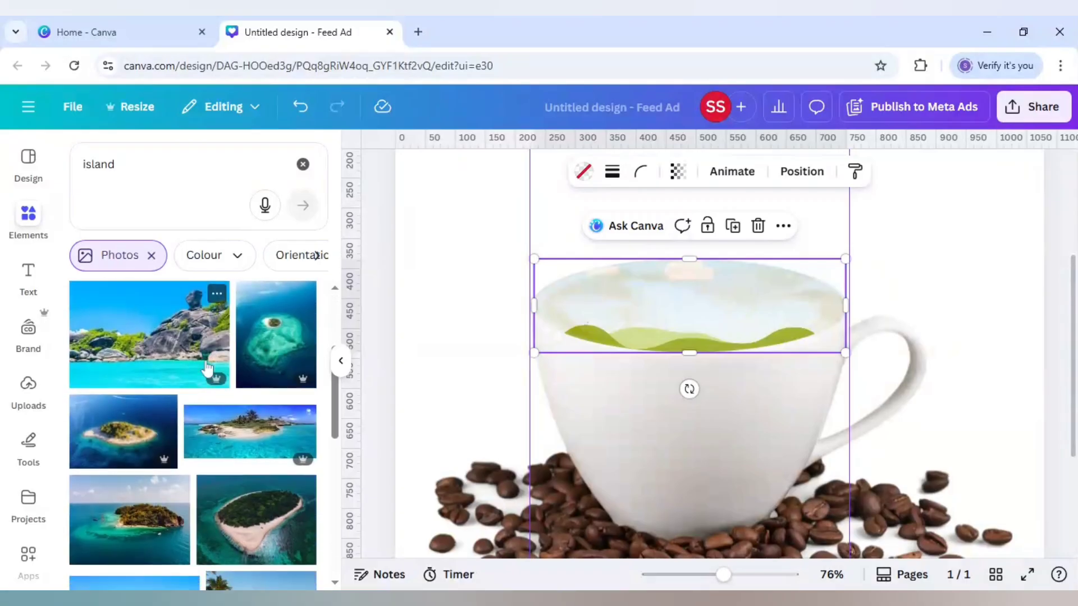
scroll(201, 370, down, 8)
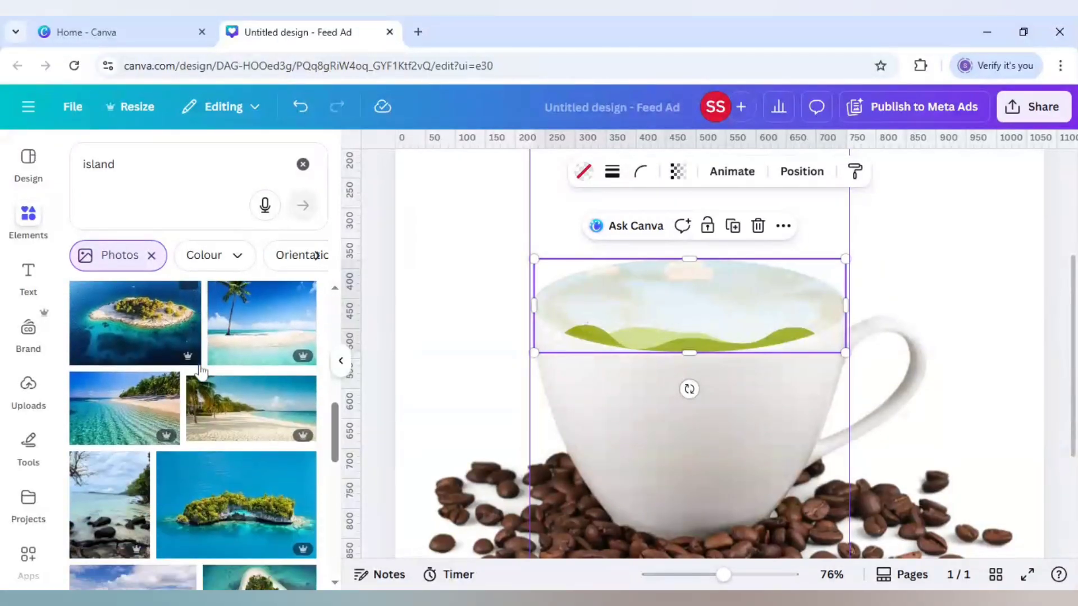
scroll(201, 370, down, 1)
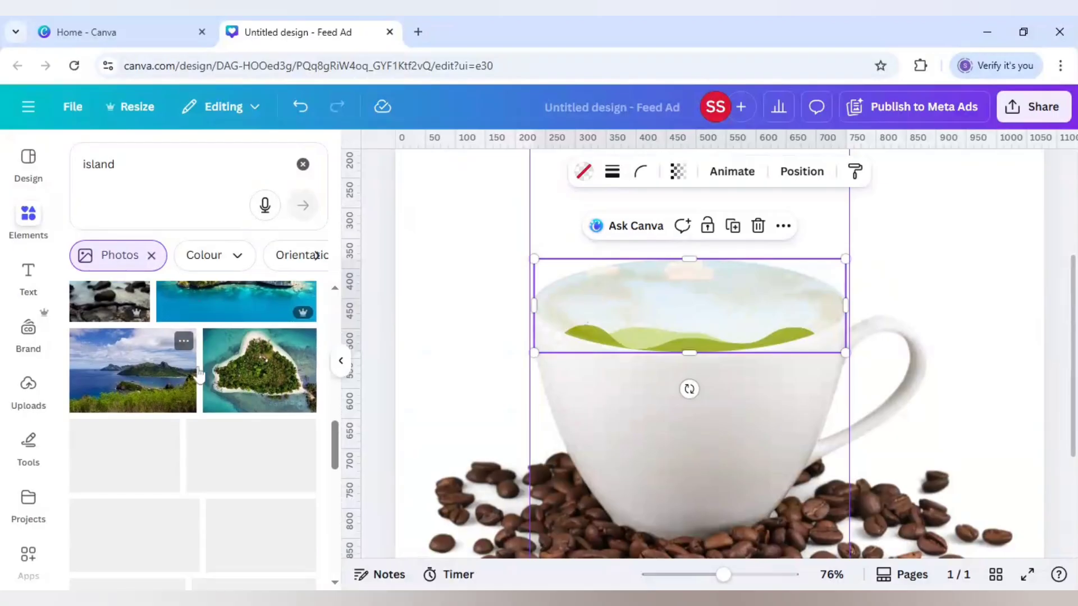
scroll(199, 370, down, 6)
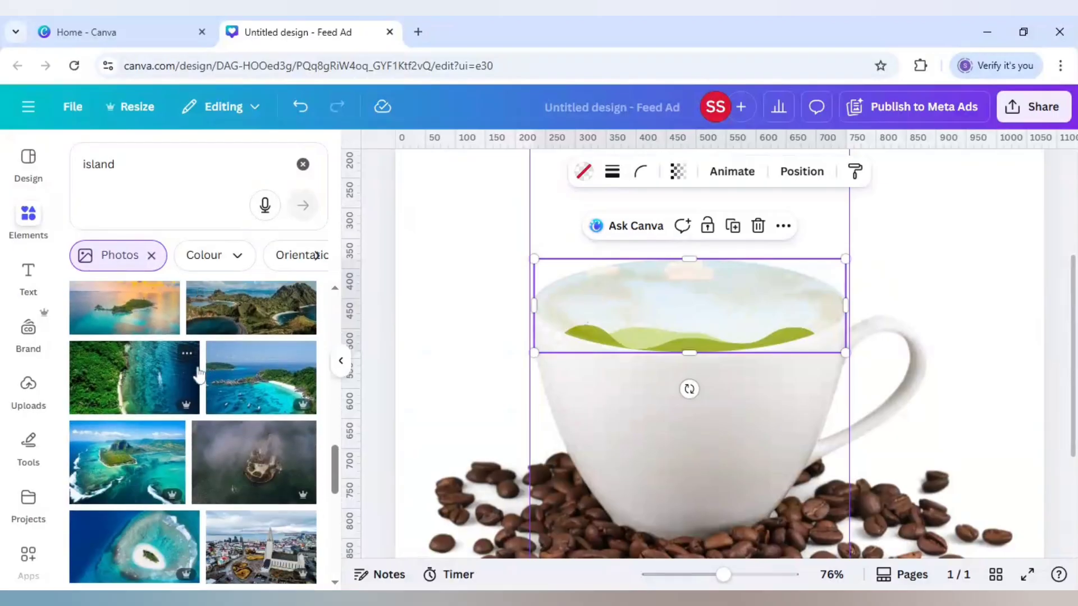
scroll(197, 377, down, 3)
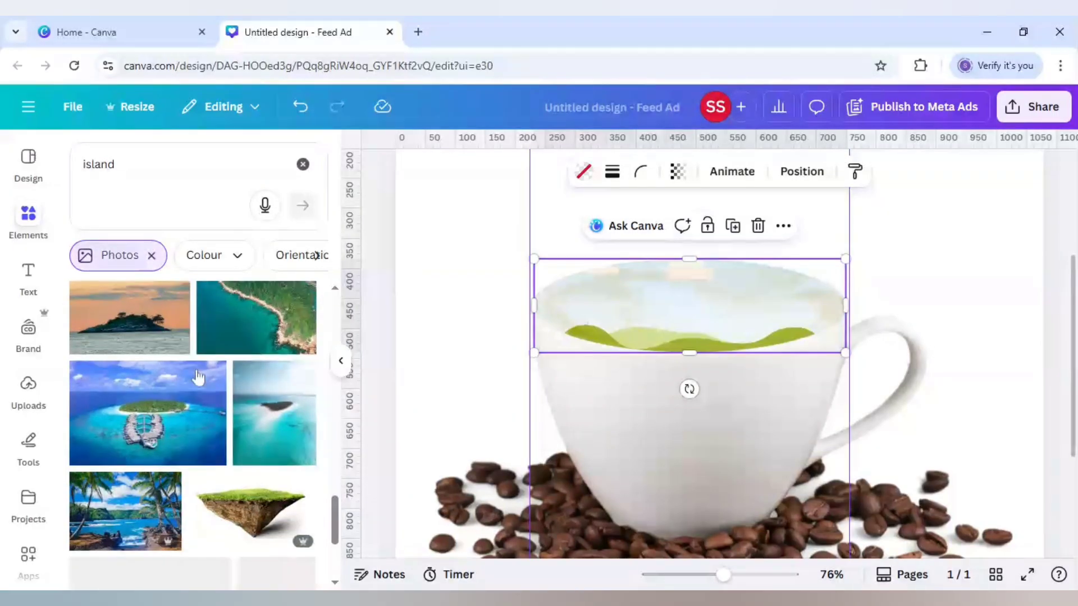
click(161, 429)
drag(701, 388, 698, 322)
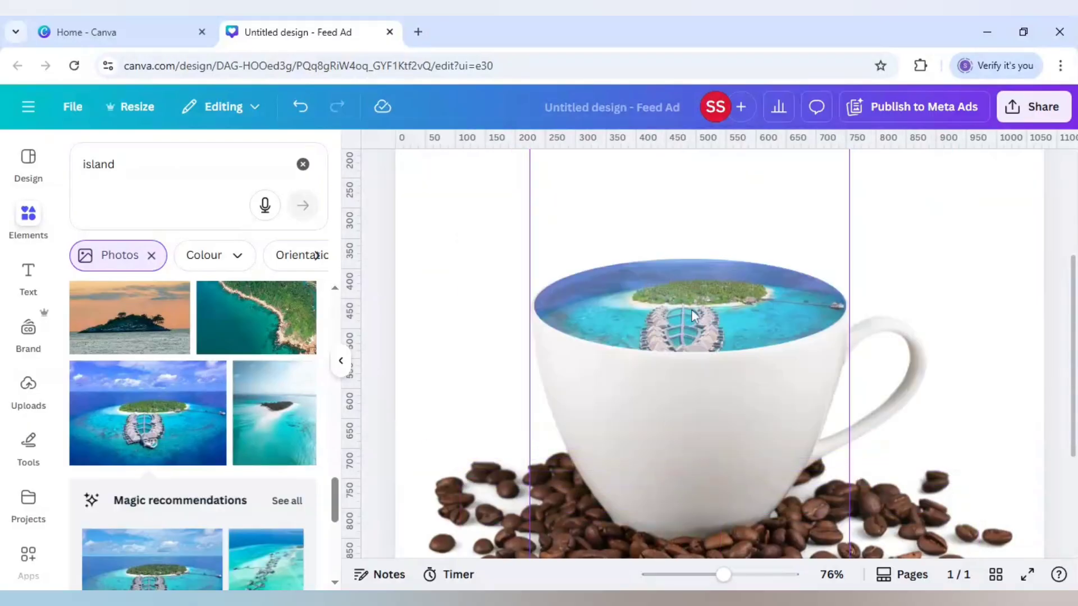
- Reposition the photo upward within the oval frame so the island meets the rim and the bungalows fit inside
click(689, 308)
double_click(689, 308)
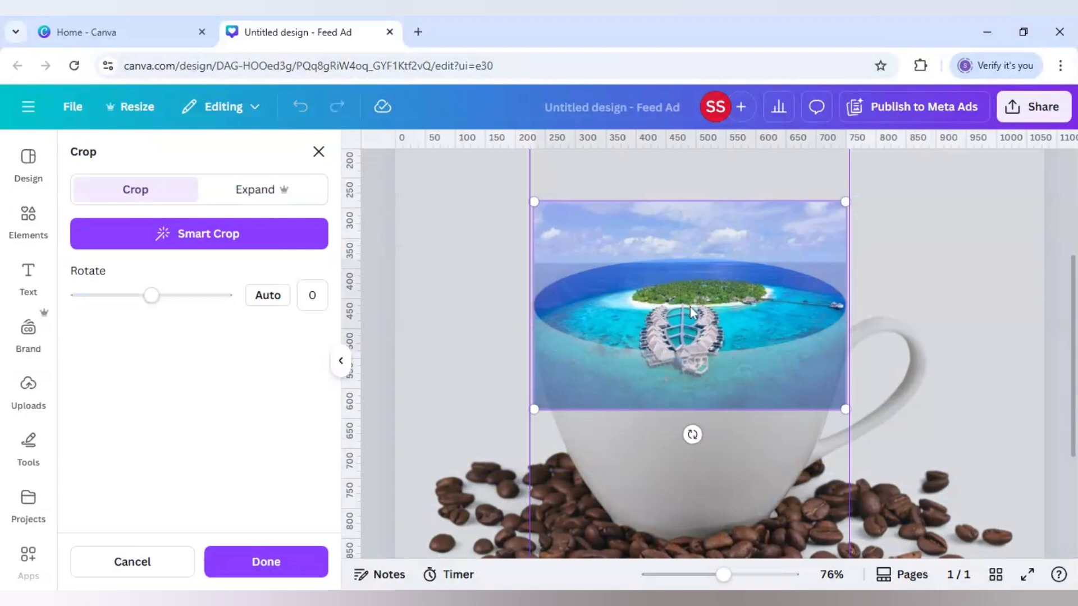
drag(685, 278, 675, 256)
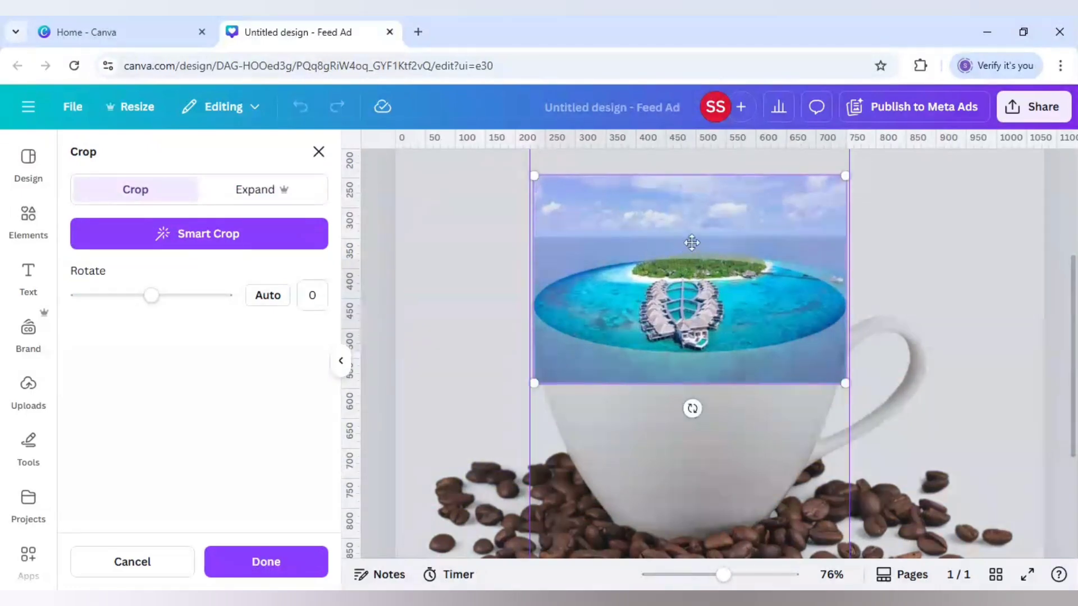
click(505, 284)
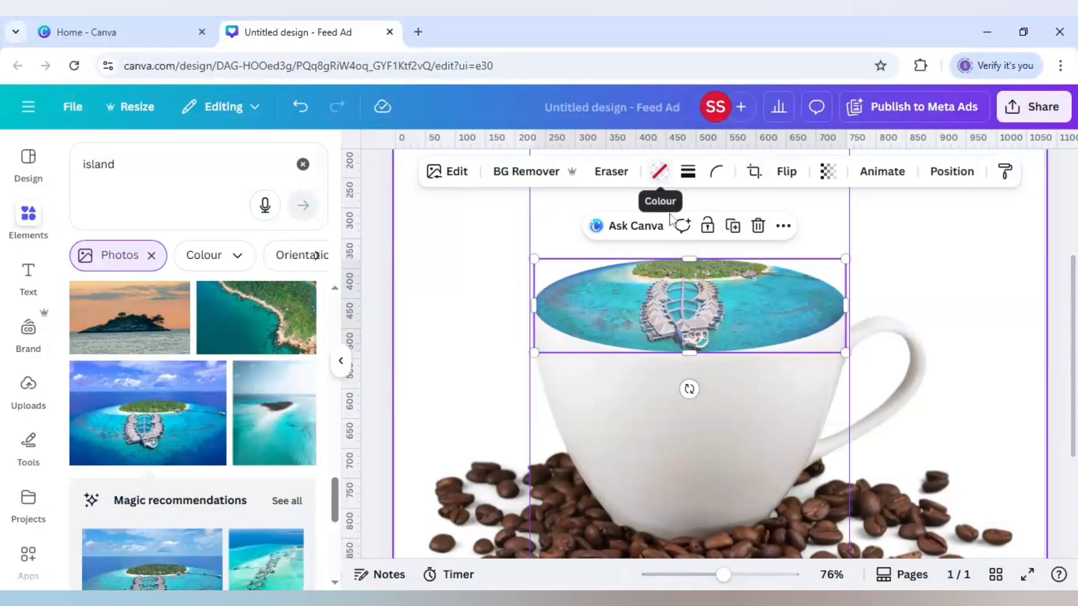
- Set the framed island photo to full opacity
click(827, 172)
drag(834, 235, 902, 250)
click(733, 318)
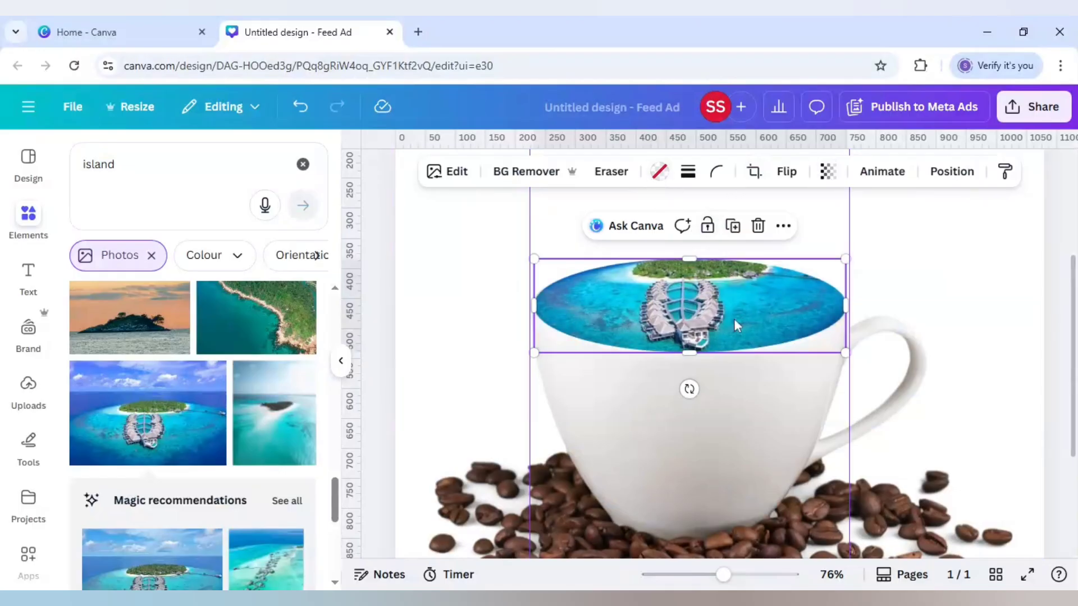
- Add a second copy of the bungalow island photo and scale it to fit between the two guides, matching the framed image
click(182, 436)
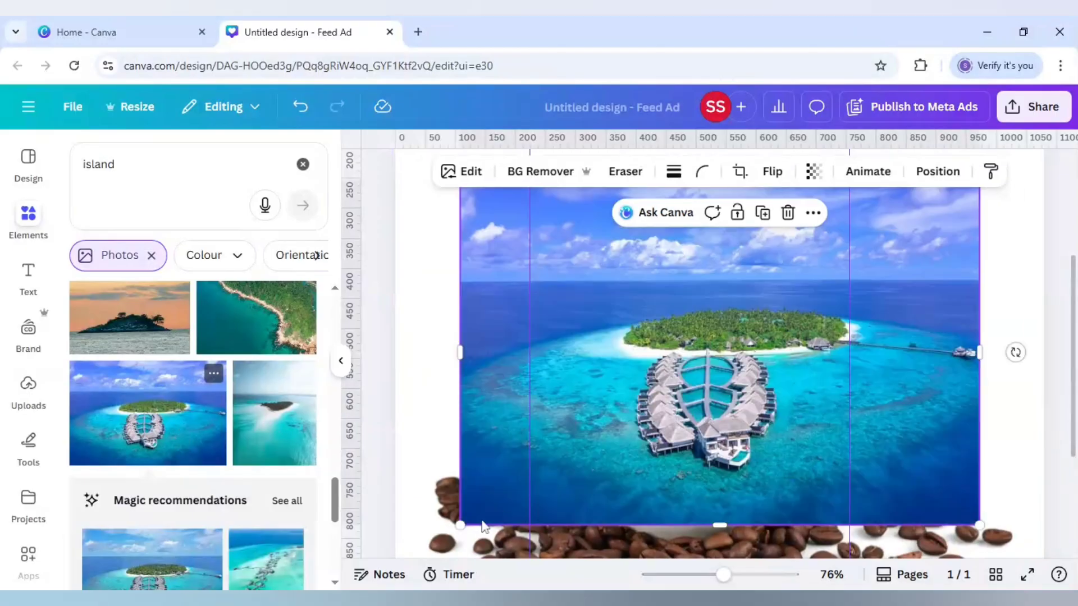
drag(486, 511, 537, 484)
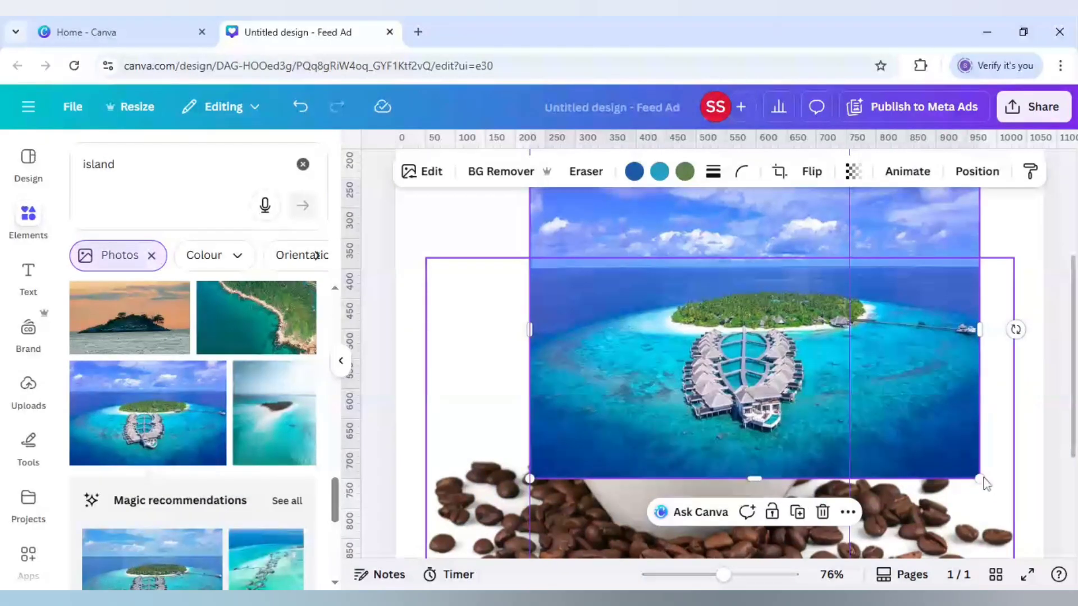
drag(982, 479, 831, 390)
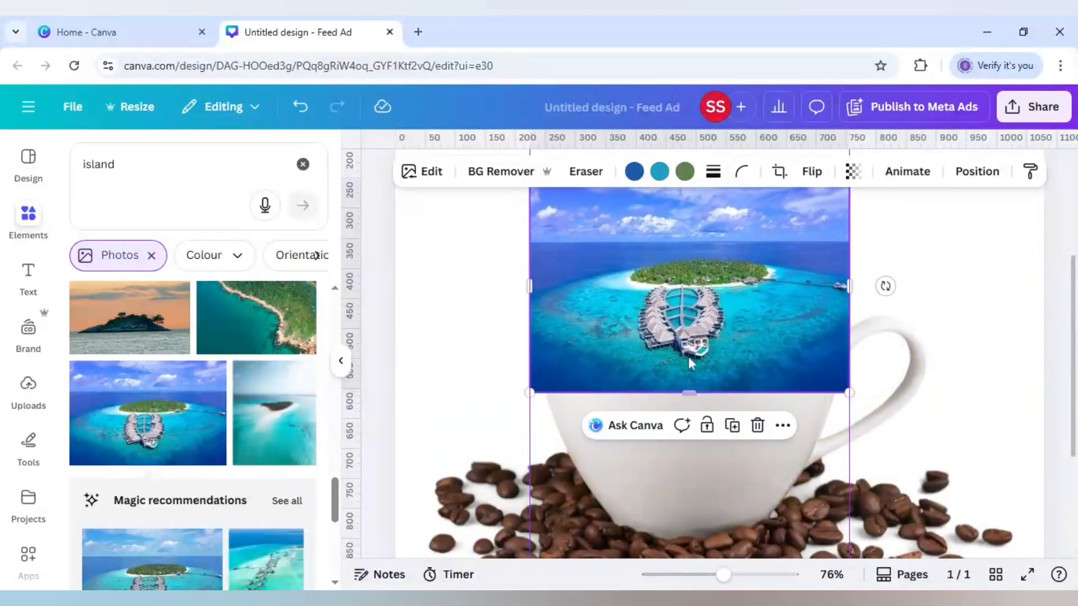
- Remove the background from the photo copy and move the cutout aside over the cup's handle
click(486, 176)
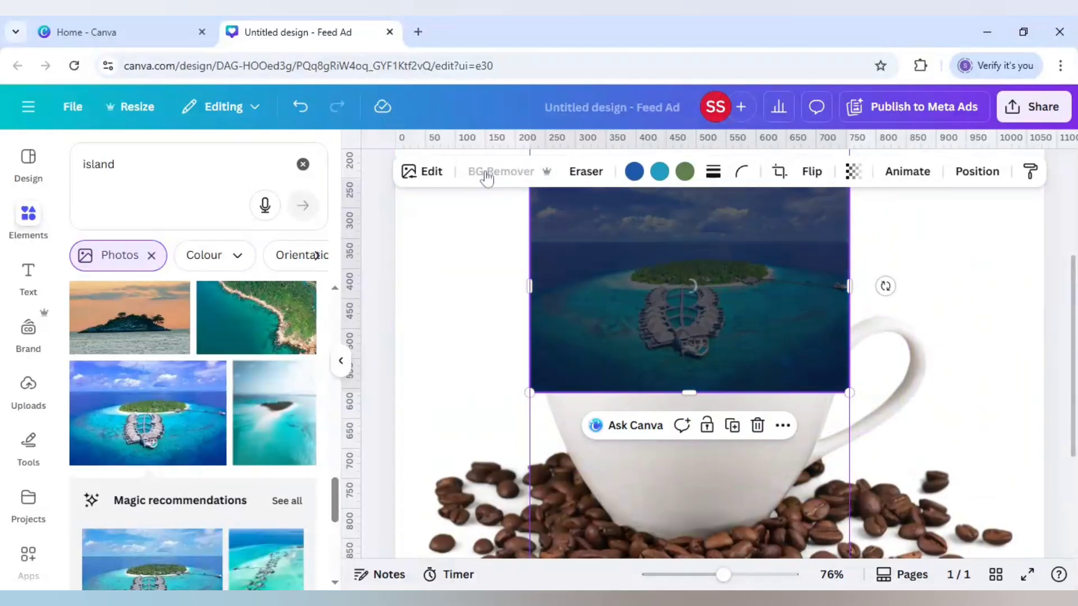
drag(754, 283, 929, 289)
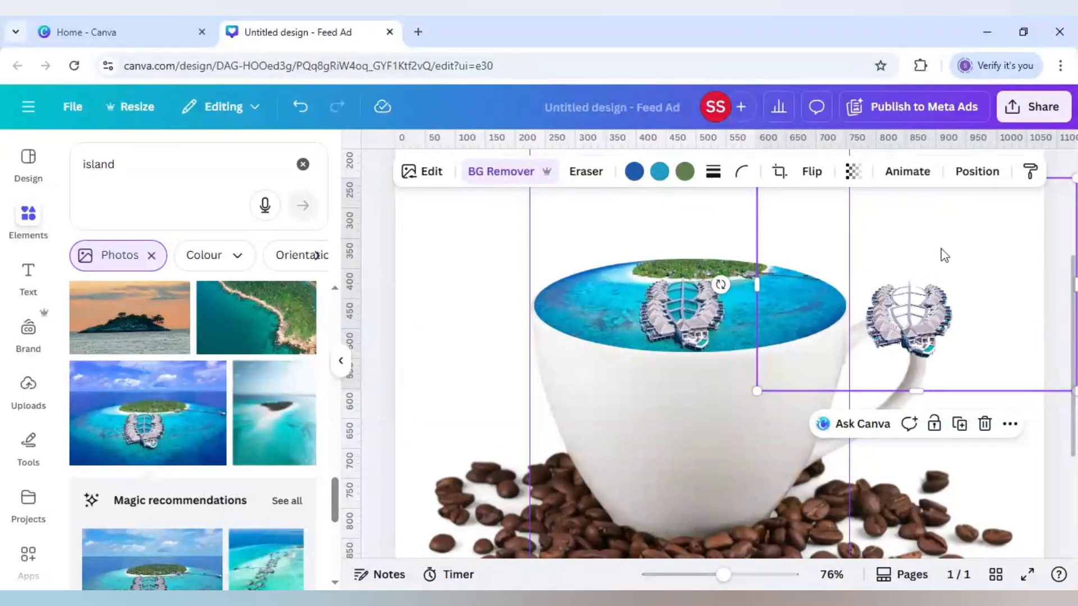
- Restore the green island above the bungalows in the cutout with the Restore brush at size 20
click(512, 173)
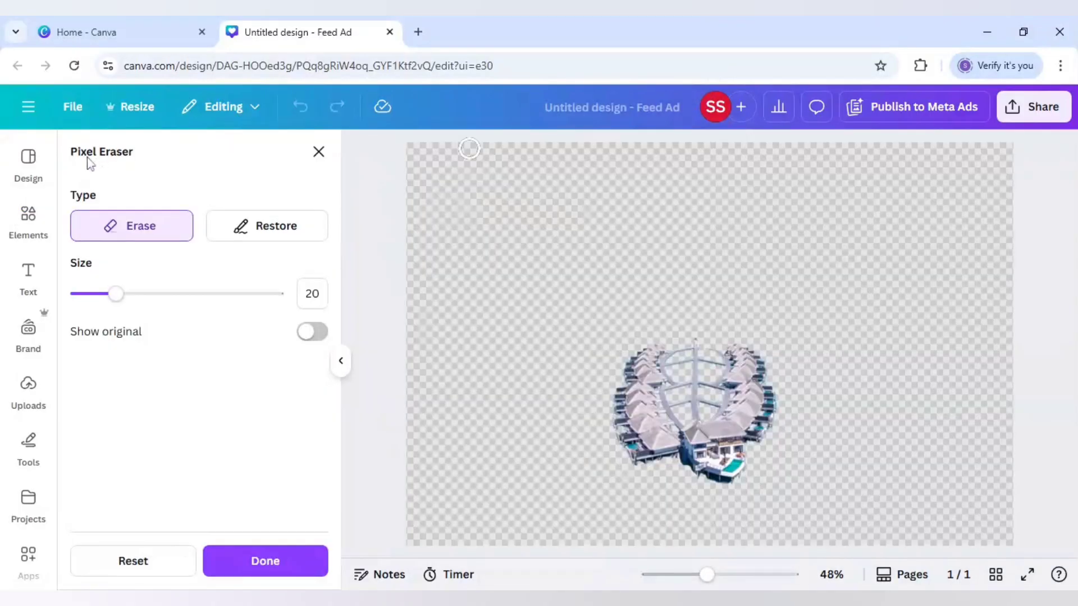
click(265, 227)
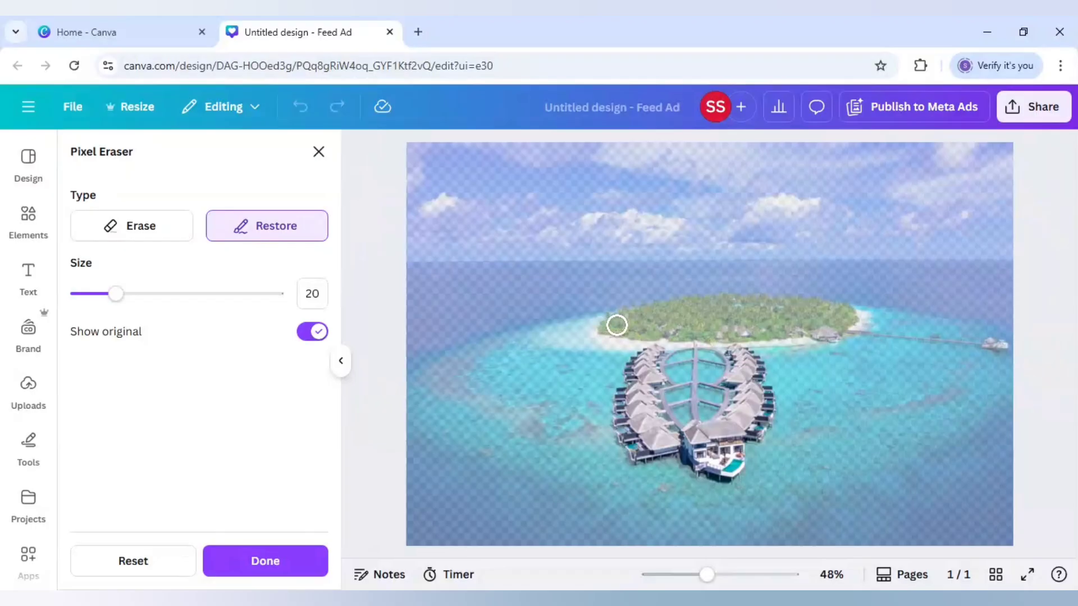
mouse_move(616, 325)
mouse_down()
mouse_move(699, 305)
mouse_move(841, 312)
mouse_up()
mouse_move(777, 303)
mouse_down()
mouse_move(848, 318)
mouse_move(795, 337)
mouse_move(614, 328)
mouse_move(662, 342)
mouse_move(673, 325)
mouse_move(809, 318)
mouse_move(605, 327)
mouse_move(620, 317)
mouse_move(617, 342)
mouse_up()
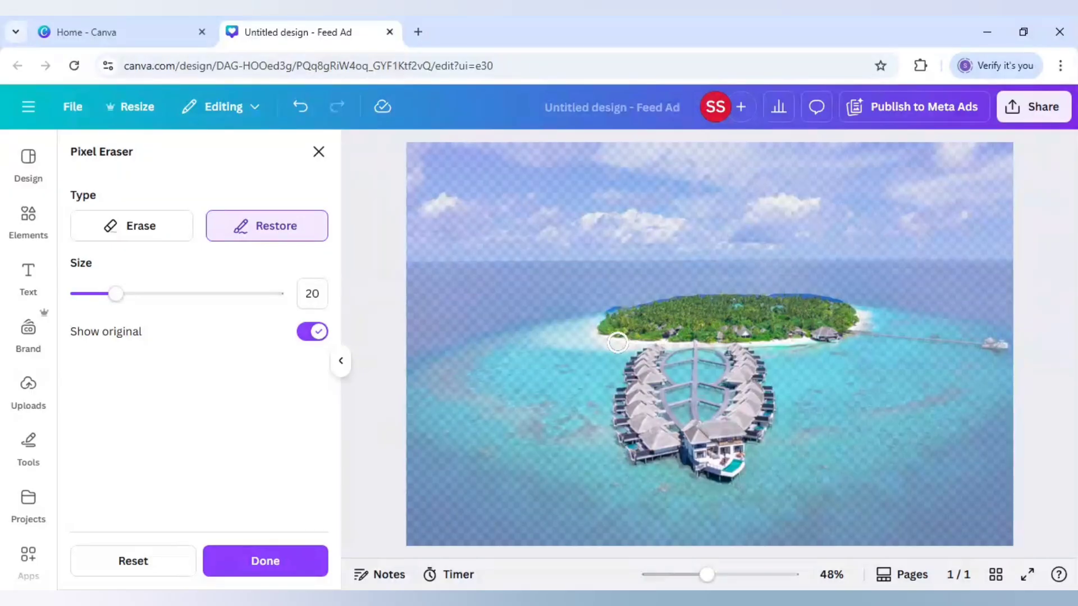
- Erase the leftover blue sea along the island's upper edge with the Erase brush at size 4 and apply the edits
click(163, 240)
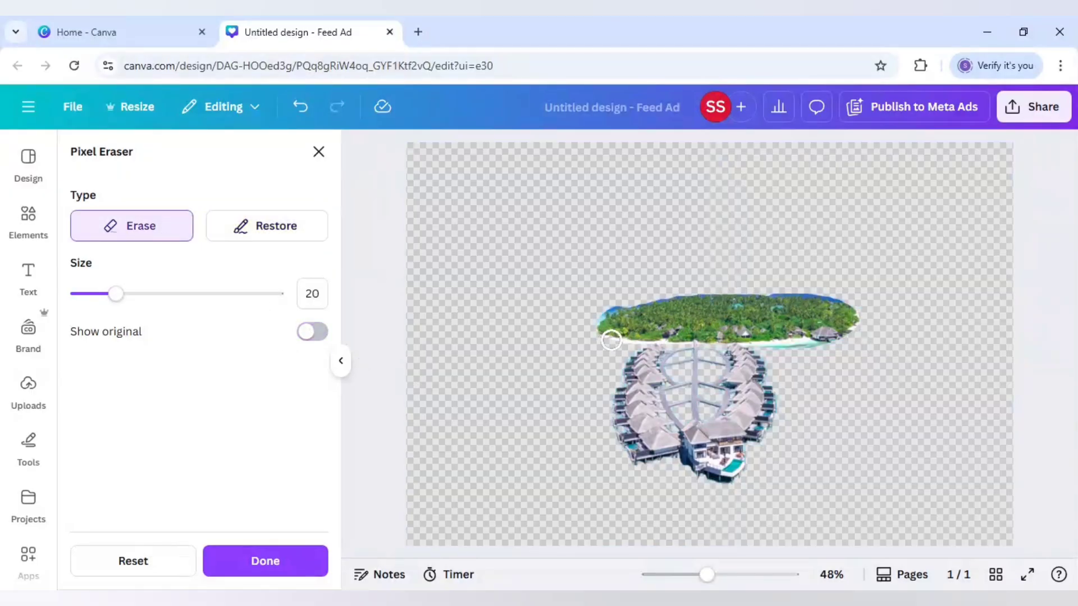
drag(708, 574, 735, 575)
scroll(723, 537, up, 5)
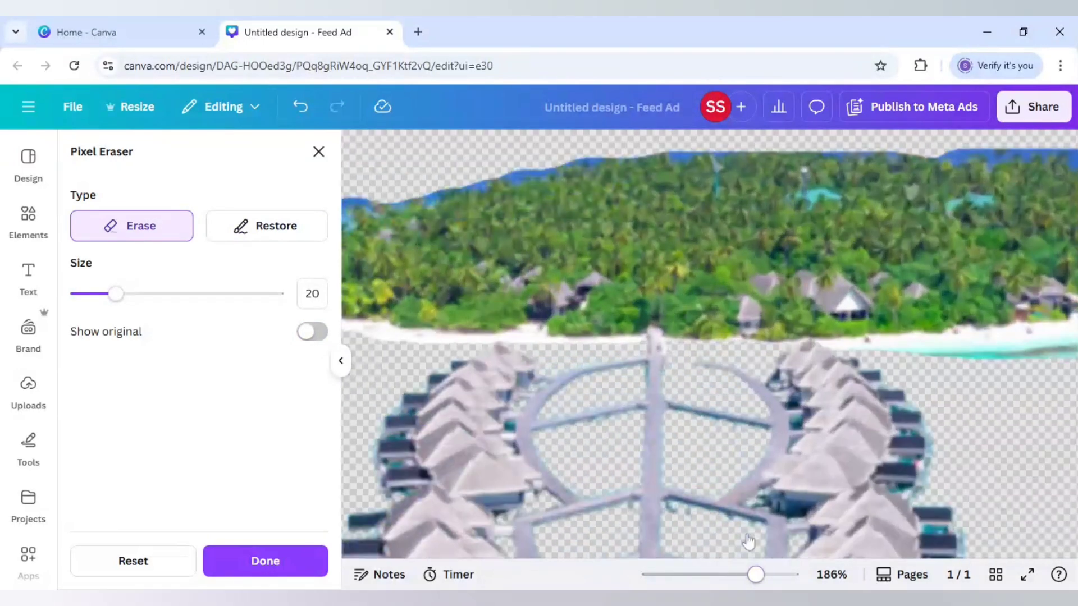
drag(116, 293, 84, 293)
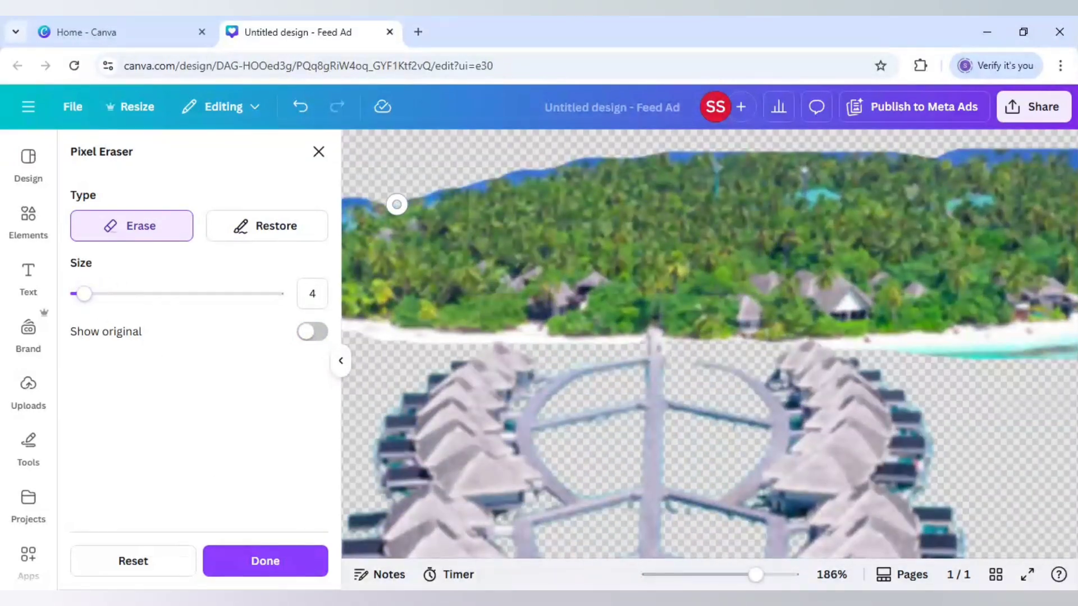
mouse_move(460, 180)
mouse_down()
mouse_move(743, 145)
mouse_move(954, 159)
mouse_move(1014, 147)
mouse_up()
drag(756, 575, 733, 575)
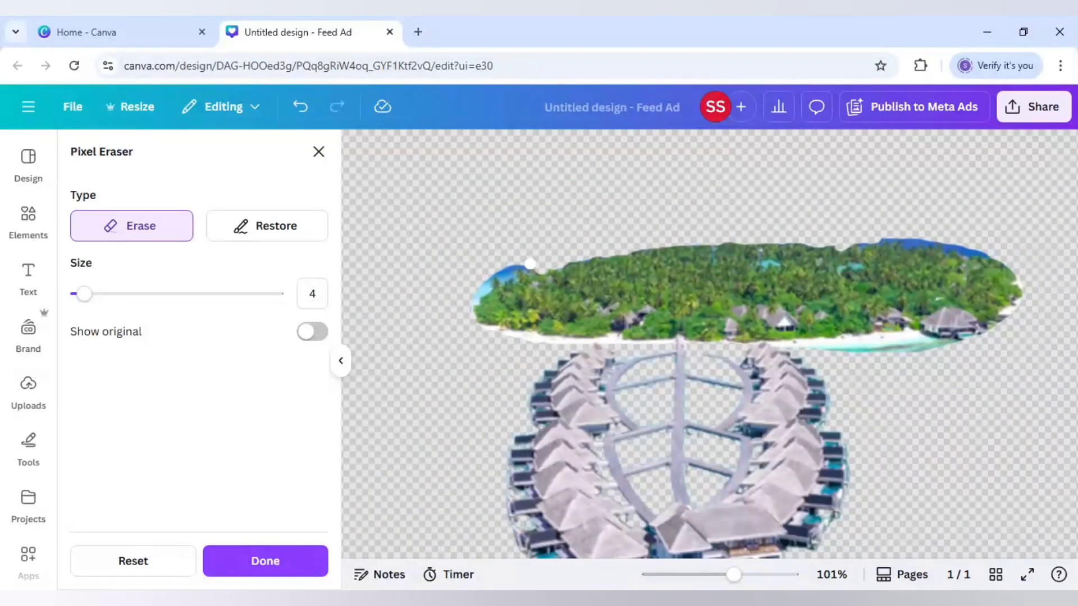
mouse_move(528, 264)
mouse_down()
mouse_move(487, 274)
mouse_move(466, 306)
mouse_up()
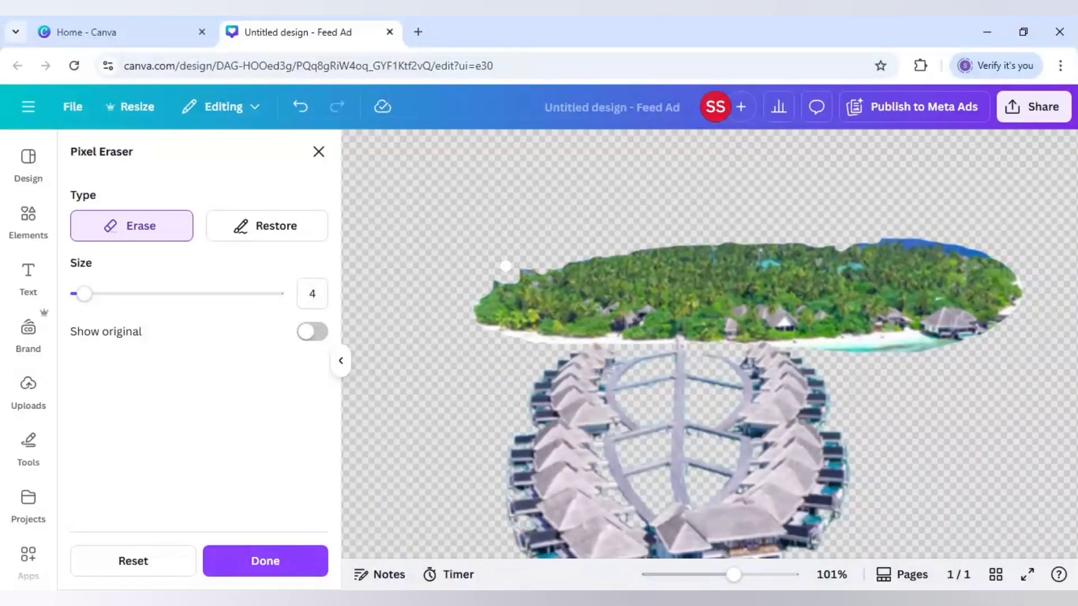
drag(883, 234, 1026, 274)
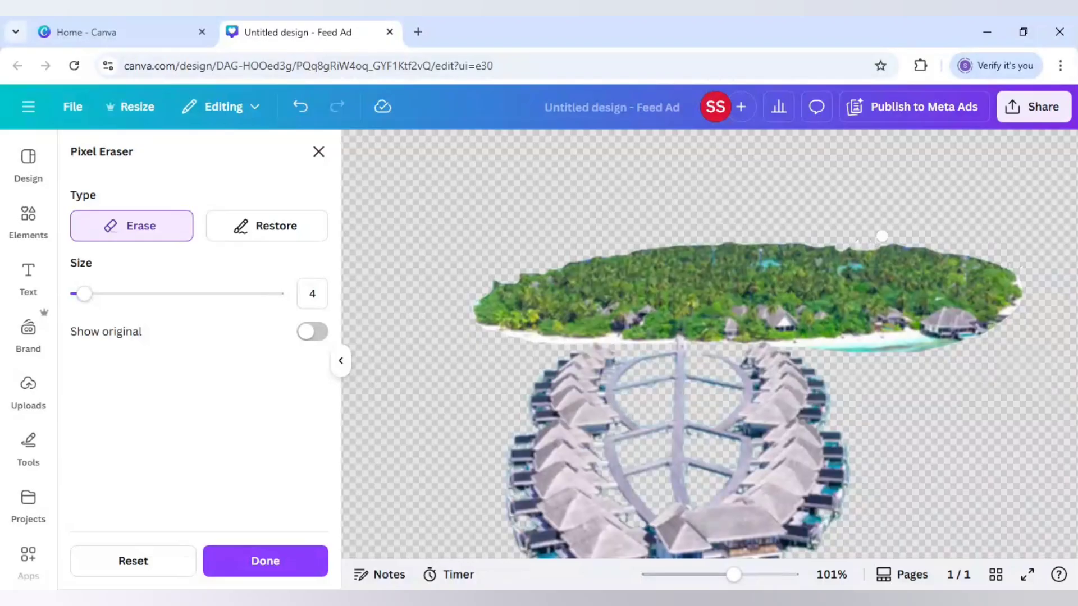
click(252, 563)
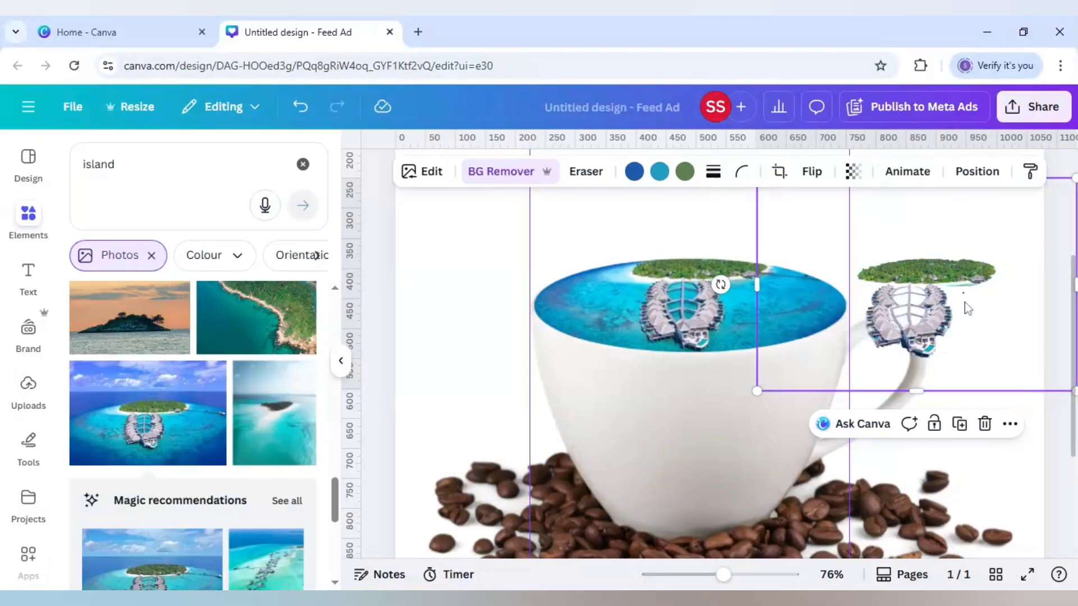
- Move the cutout onto the cup so its island rises above the rim, and crop away the bungalows below it
drag(965, 302, 737, 295)
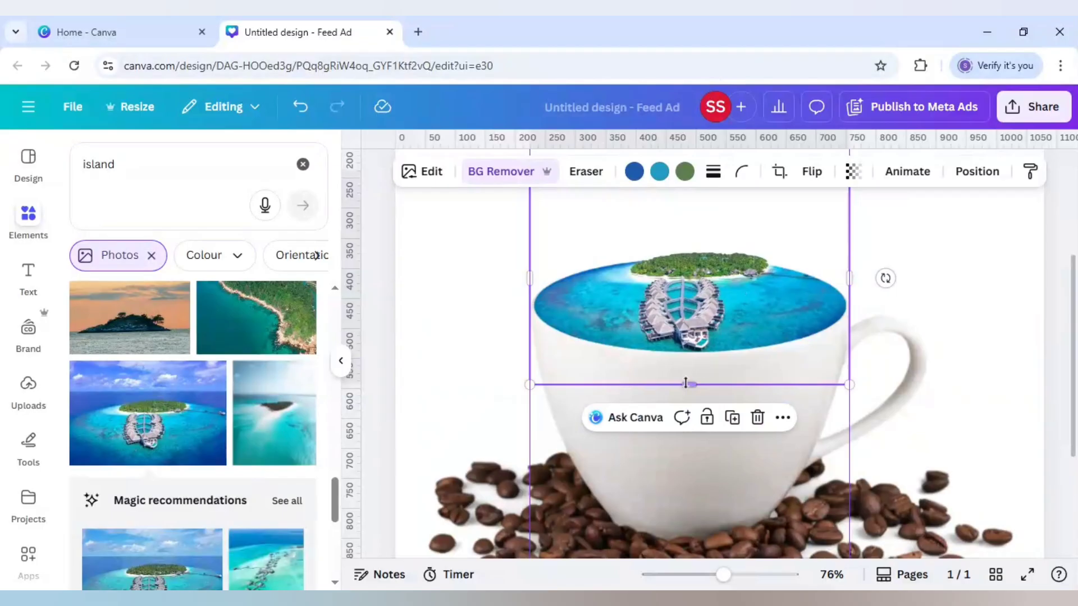
drag(685, 383, 684, 279)
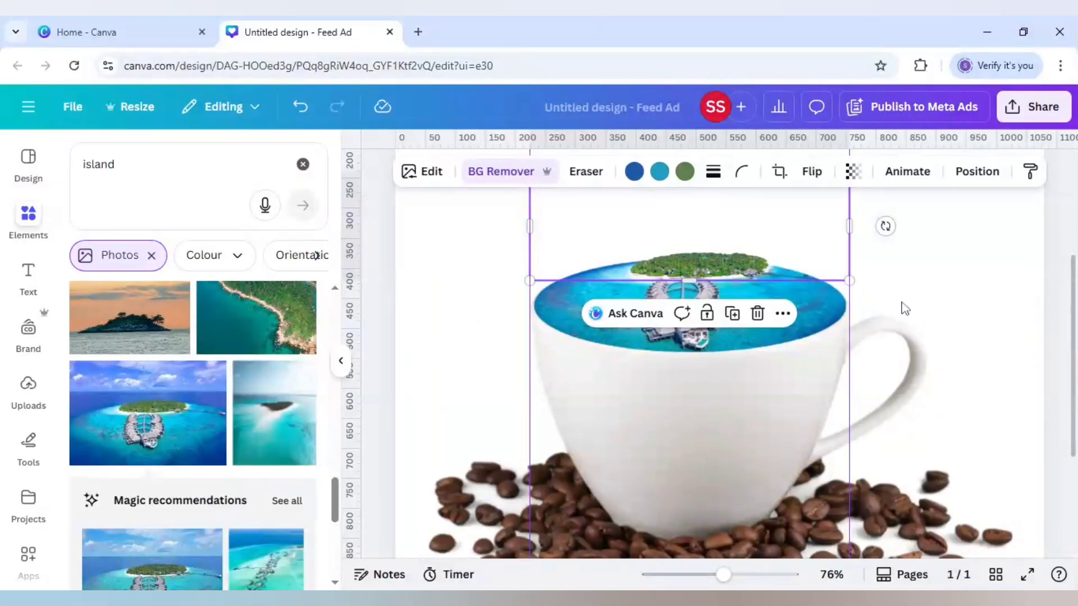
click(1038, 493)
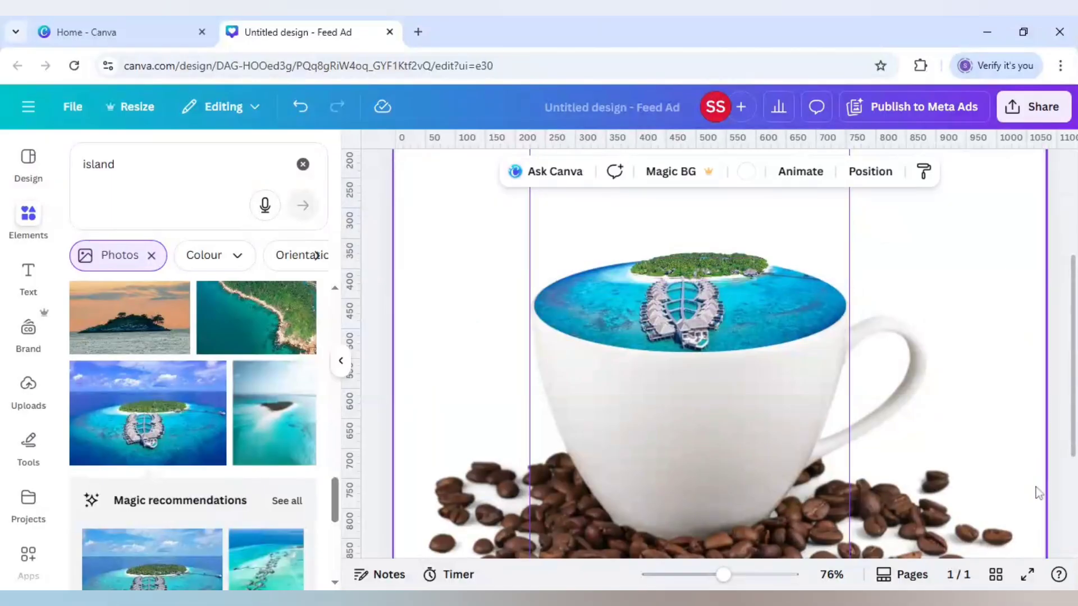
- Search the elements for "simple santa claus" and remove the Photos filter to browse all categories
ctrl+scroll(688, 371, down, 5)
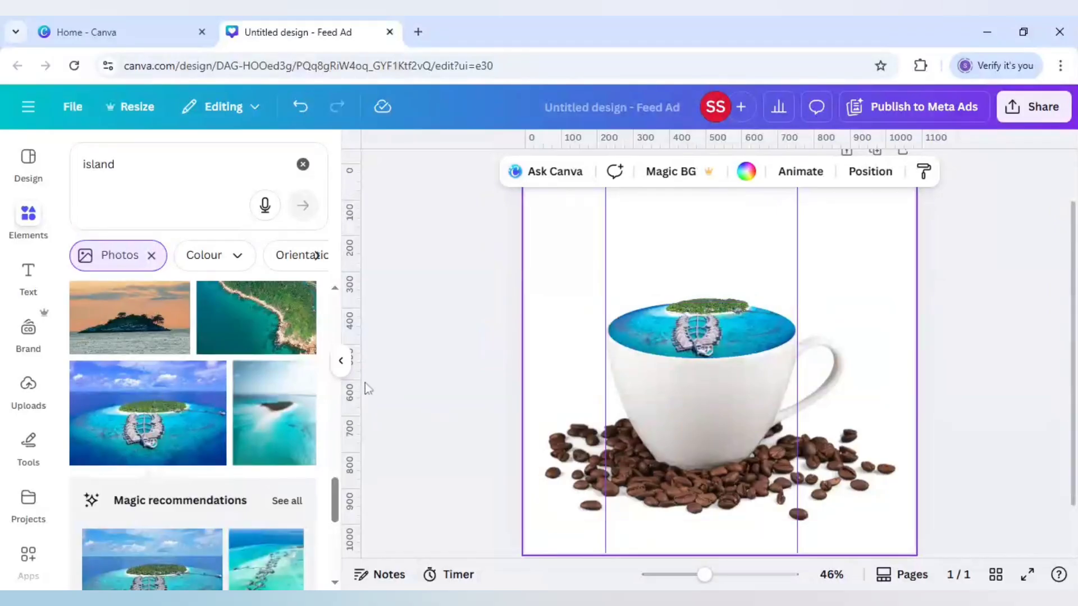
click(79, 176)
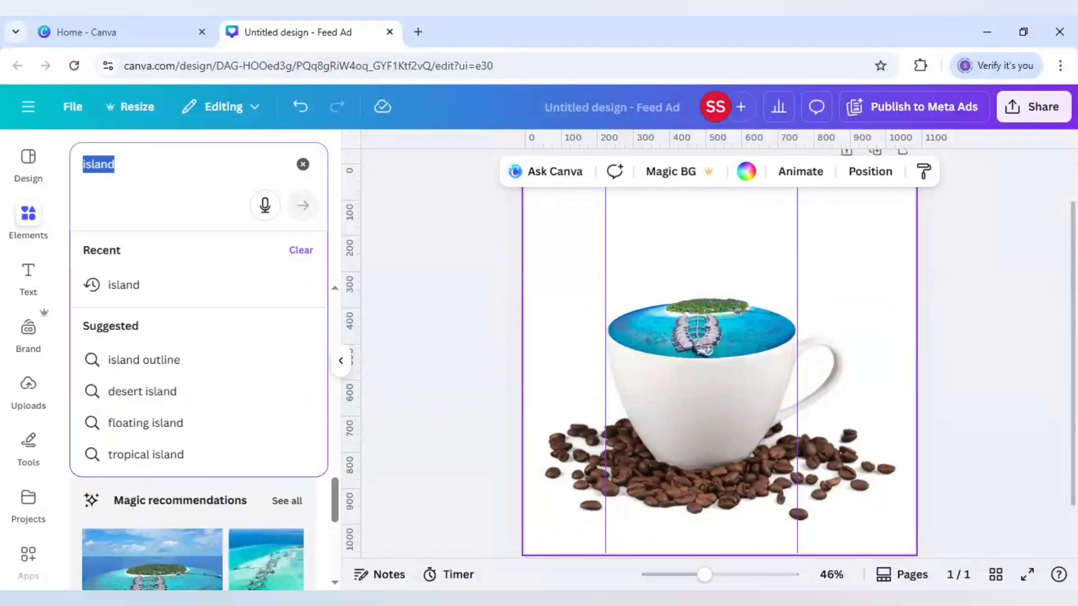
text(simpl)
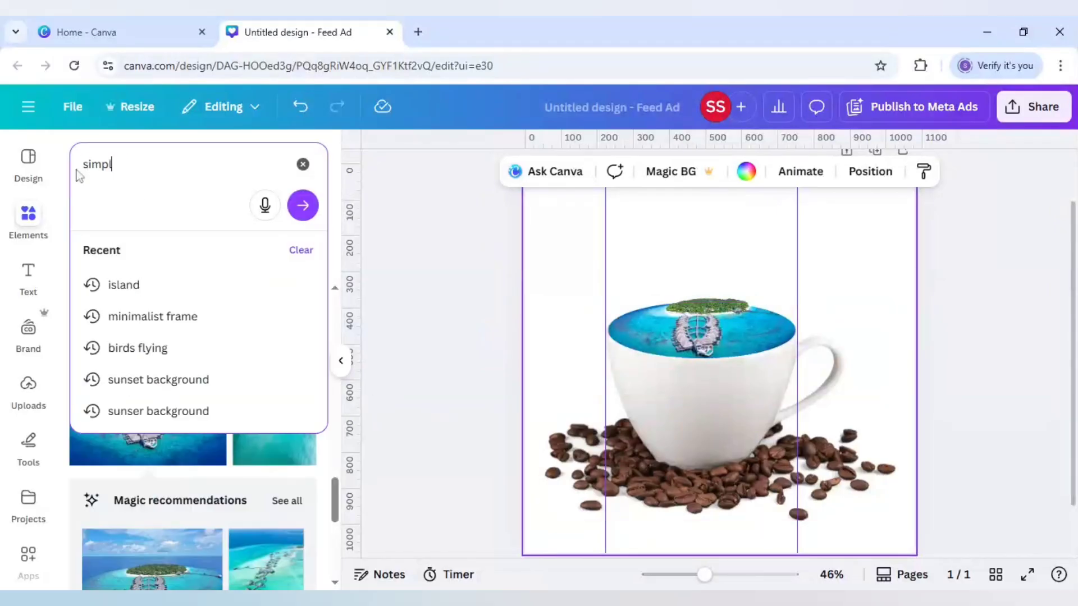
text(e santa )
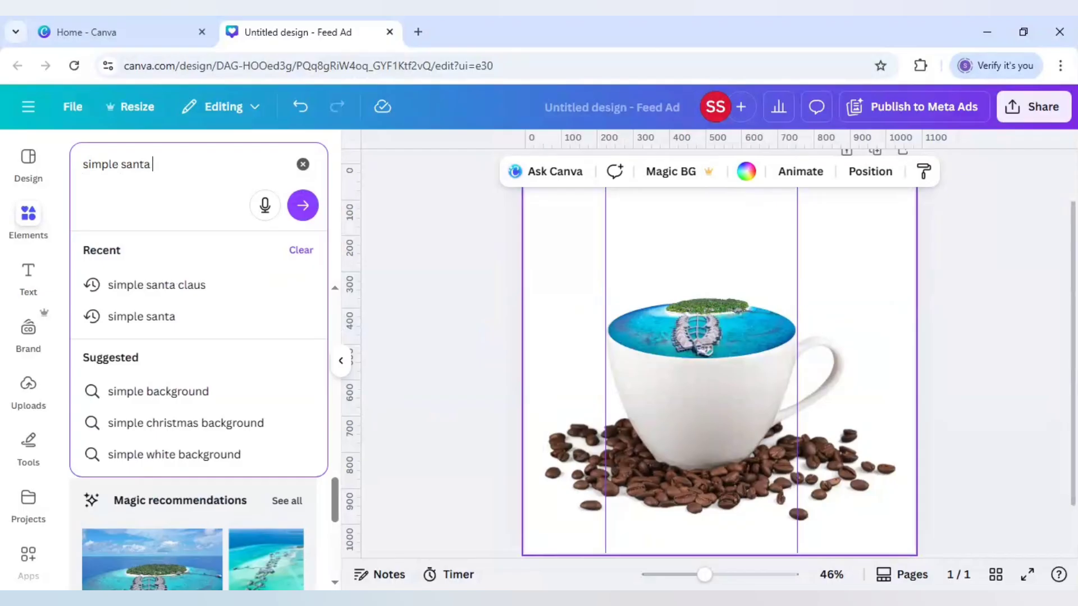
text(claus)
key(Return)
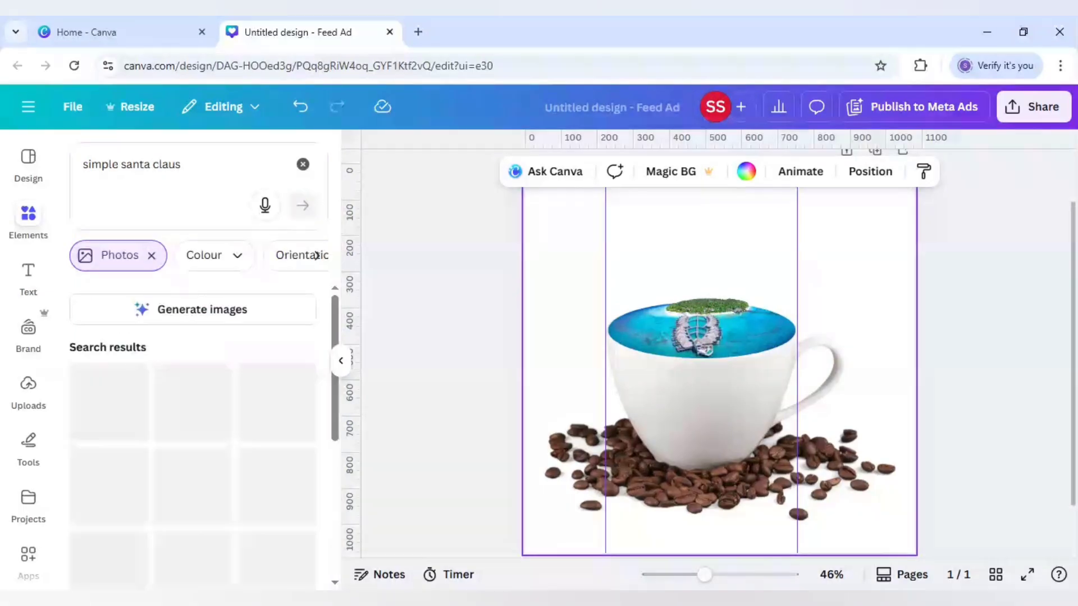
click(153, 257)
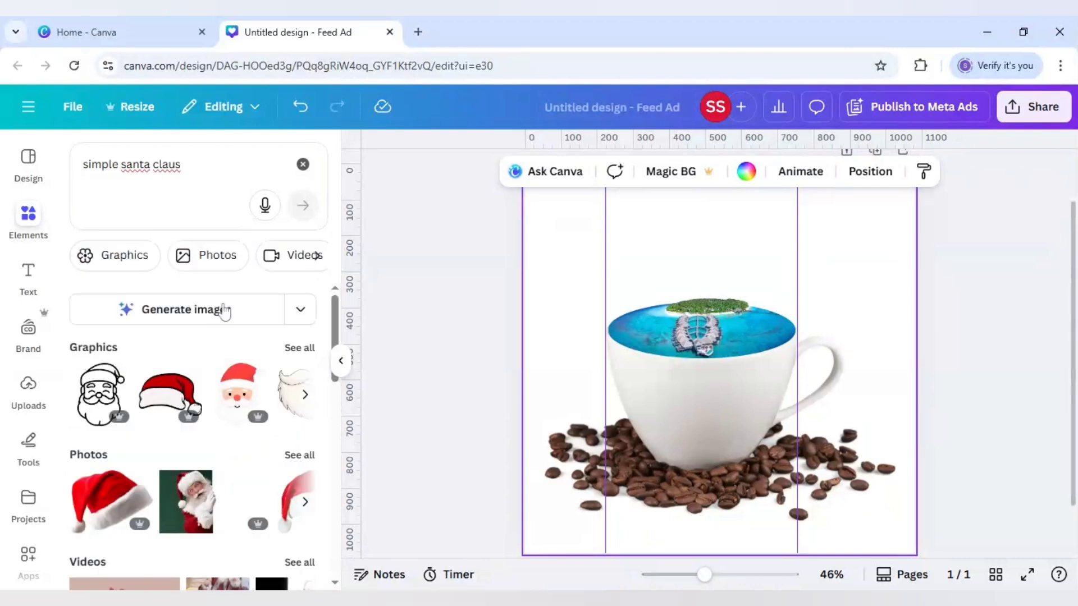
scroll(177, 324, down, 2)
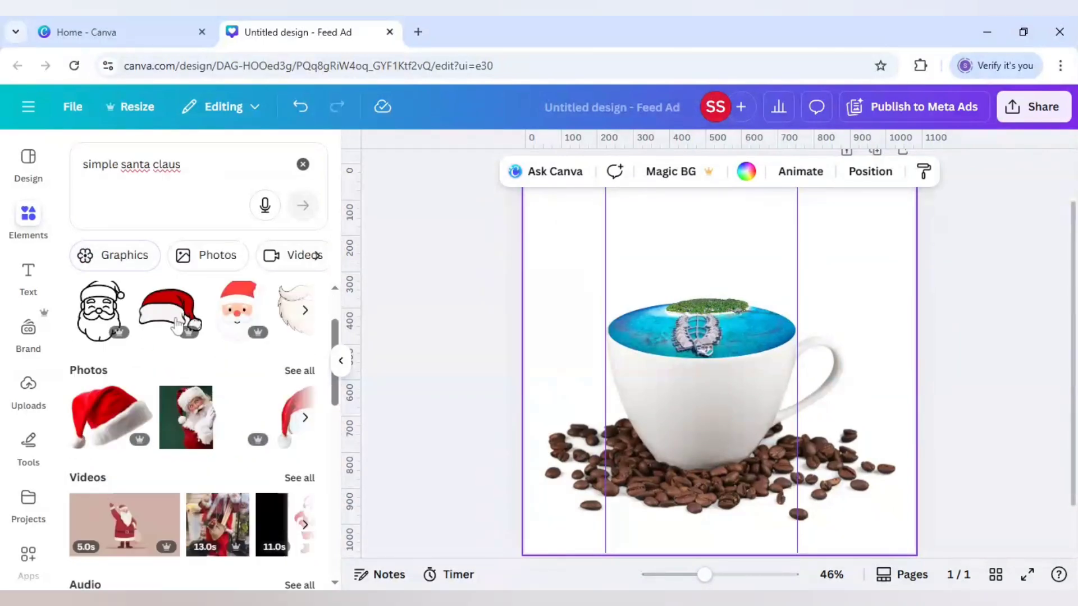
- Add the first Santa-shaped frame from the results, shrink it, tilt it clockwise, and fit it on the front of the cup
scroll(175, 325, down, 6)
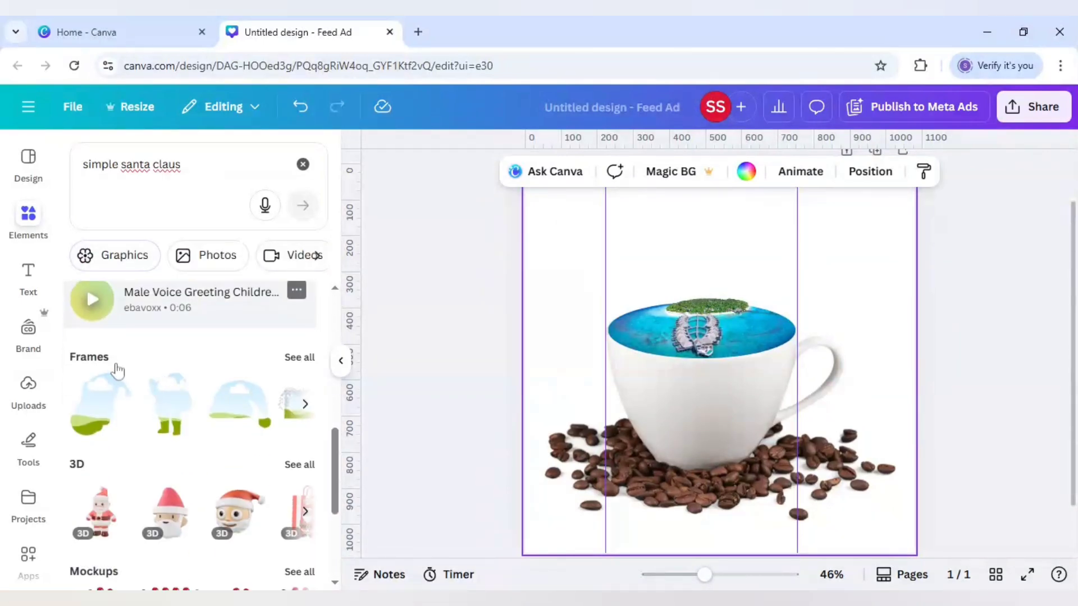
click(87, 414)
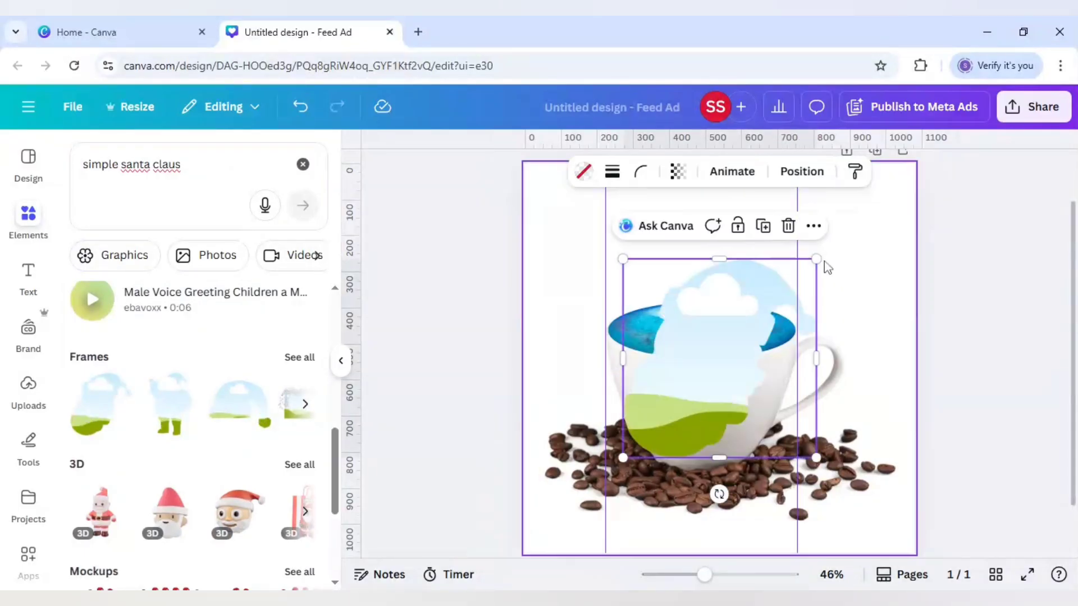
drag(816, 258, 768, 309)
drag(721, 501, 808, 522)
drag(710, 407, 726, 409)
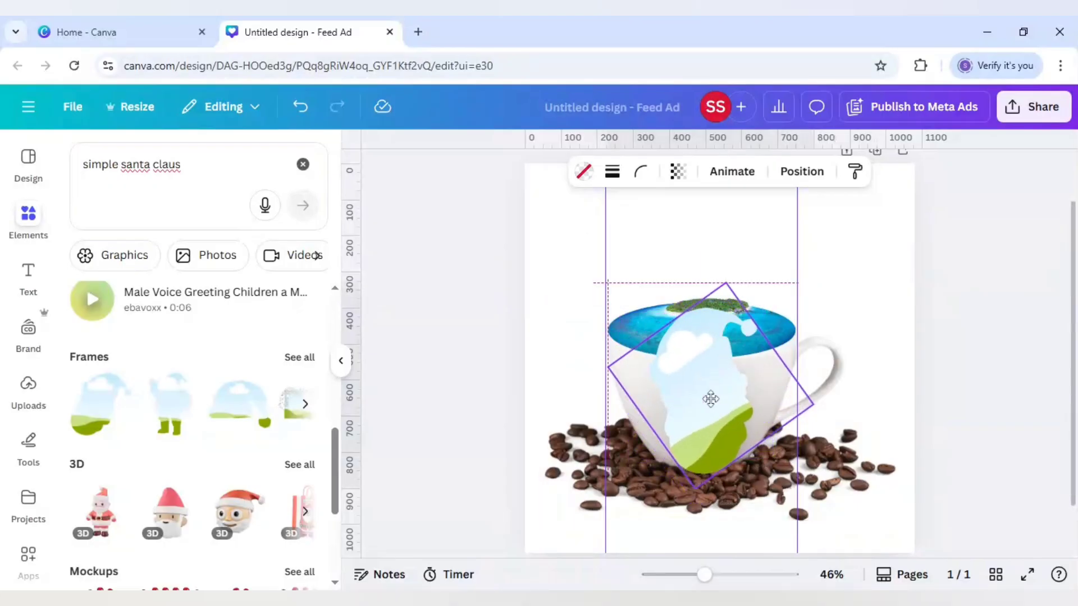
drag(698, 487, 702, 465)
drag(730, 416, 724, 415)
- Search the elements for "underwater", limit the results to photos, and place the coral reef photo with fish and a shark into the frame
click(190, 164)
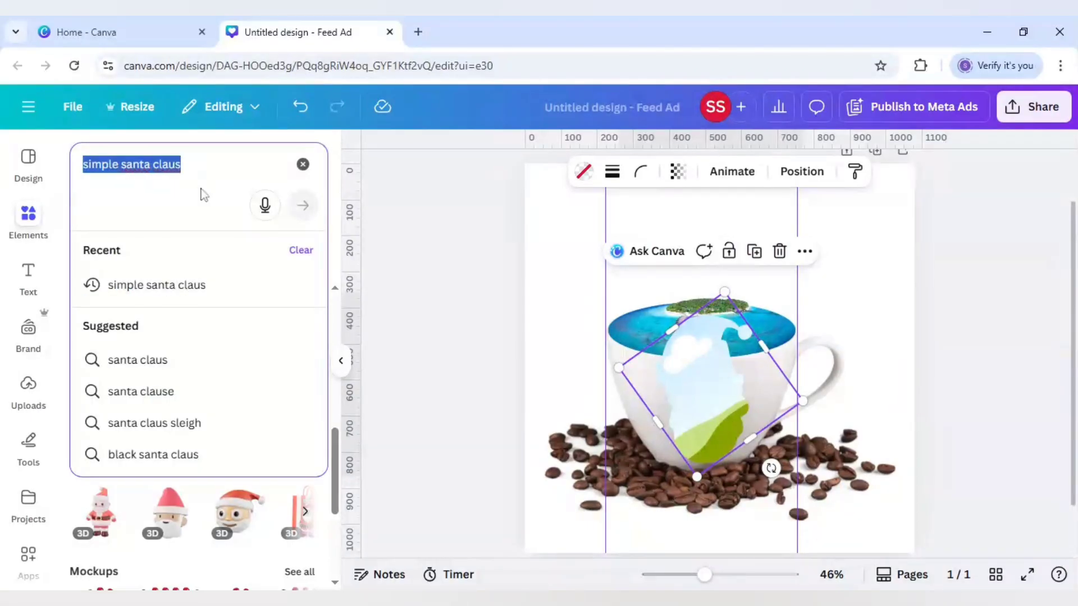
text(un)
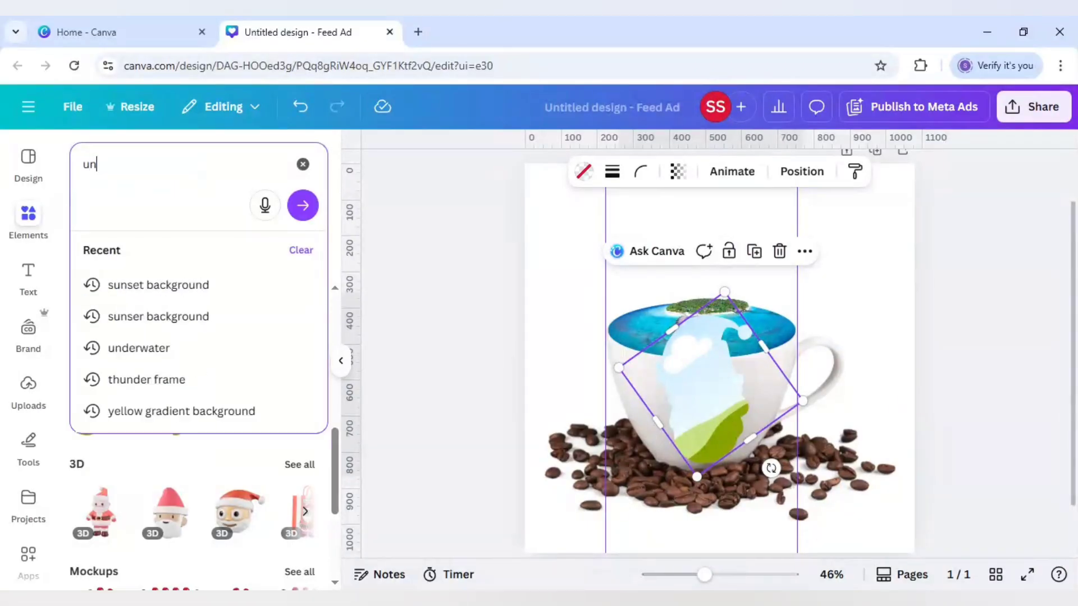
text(derwater)
key(Return)
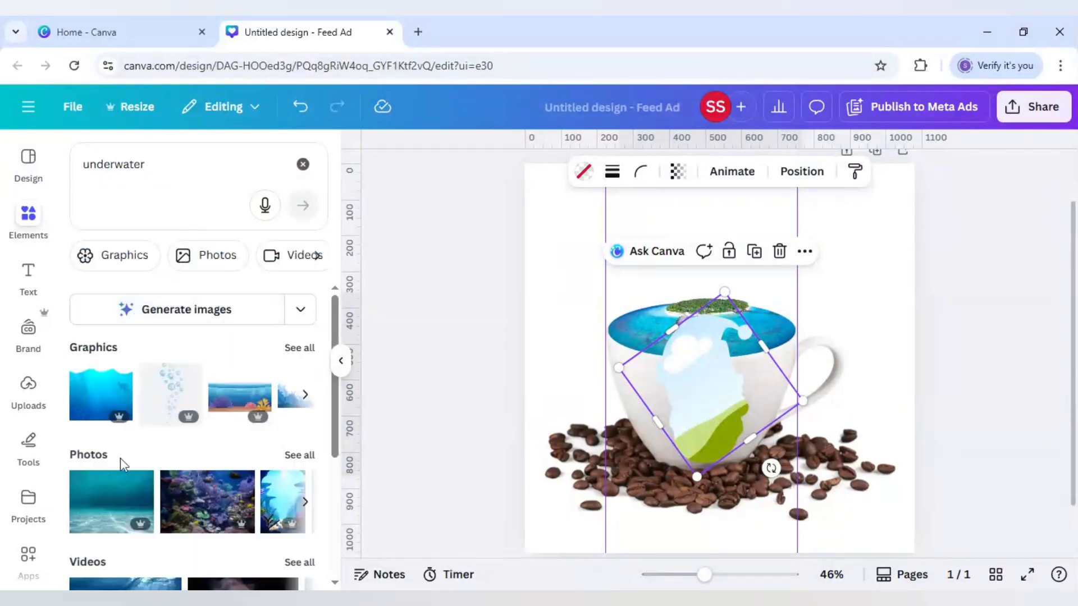
click(296, 455)
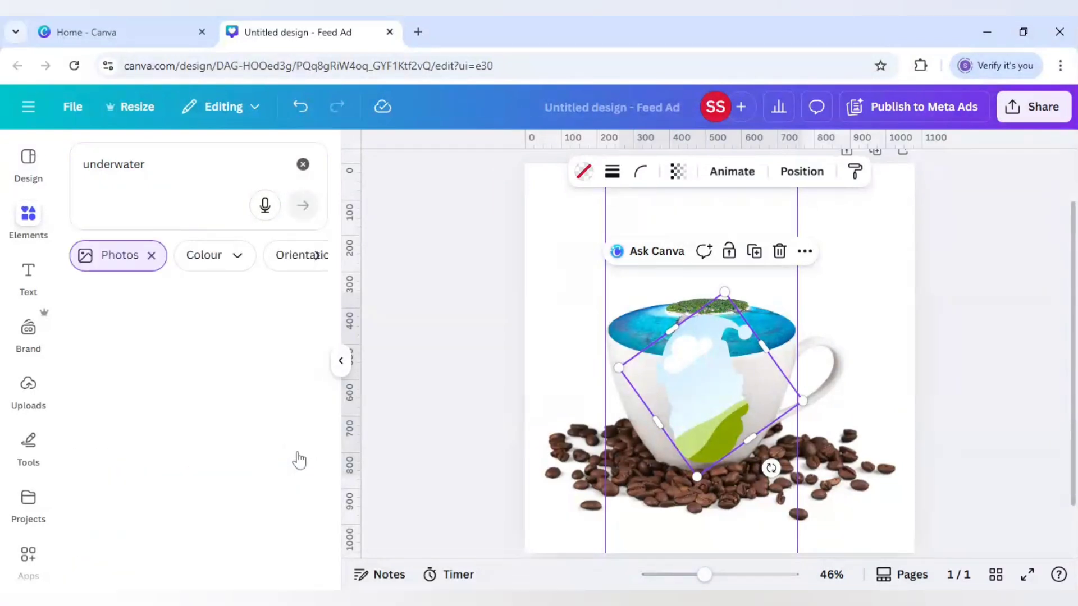
scroll(197, 432, down, 3)
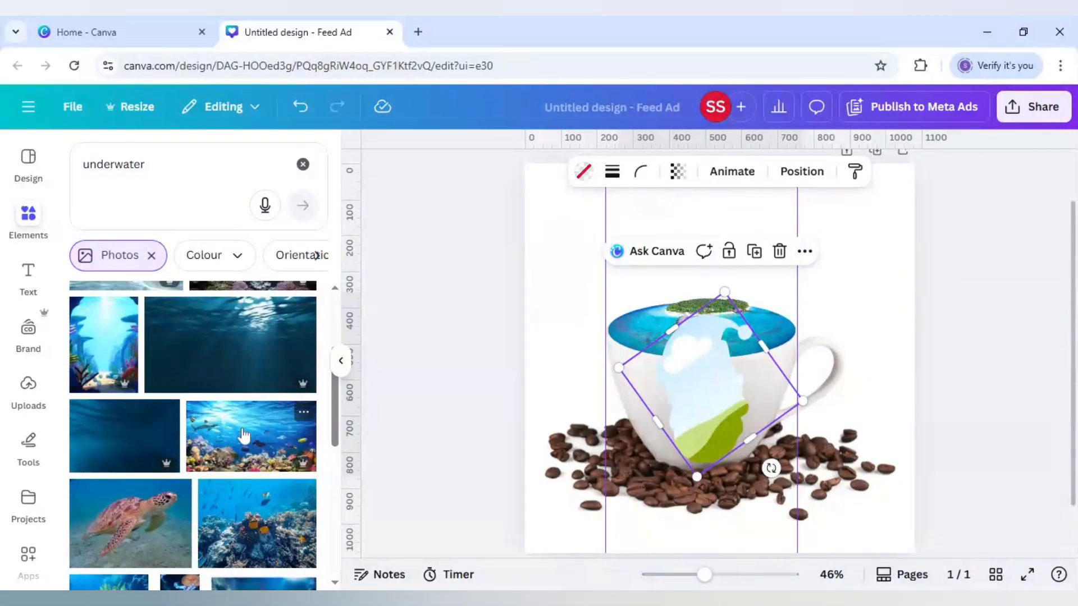
click(243, 434)
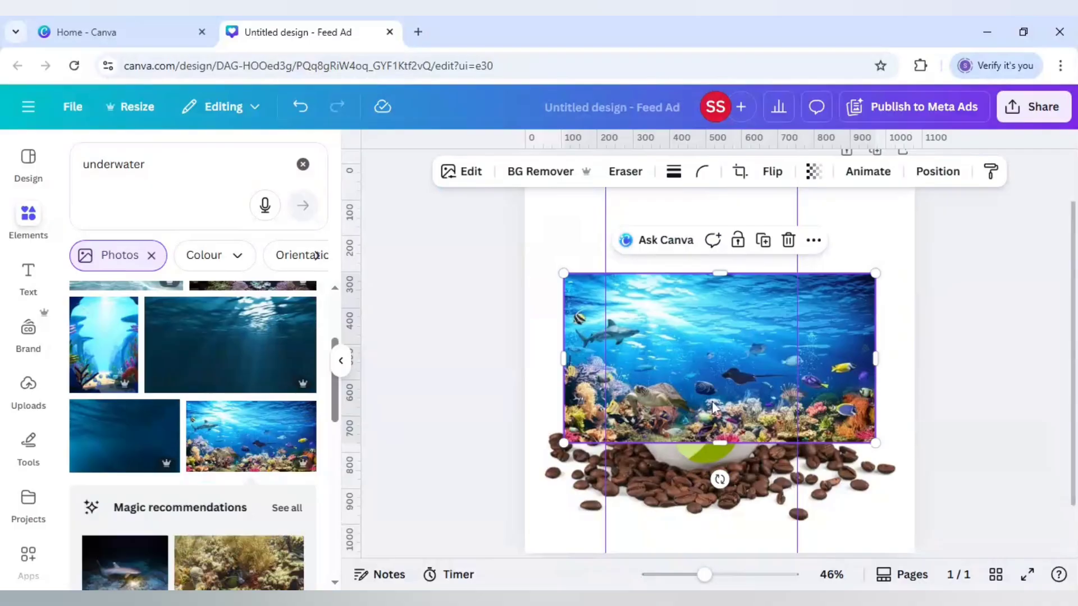
drag(711, 401, 708, 406)
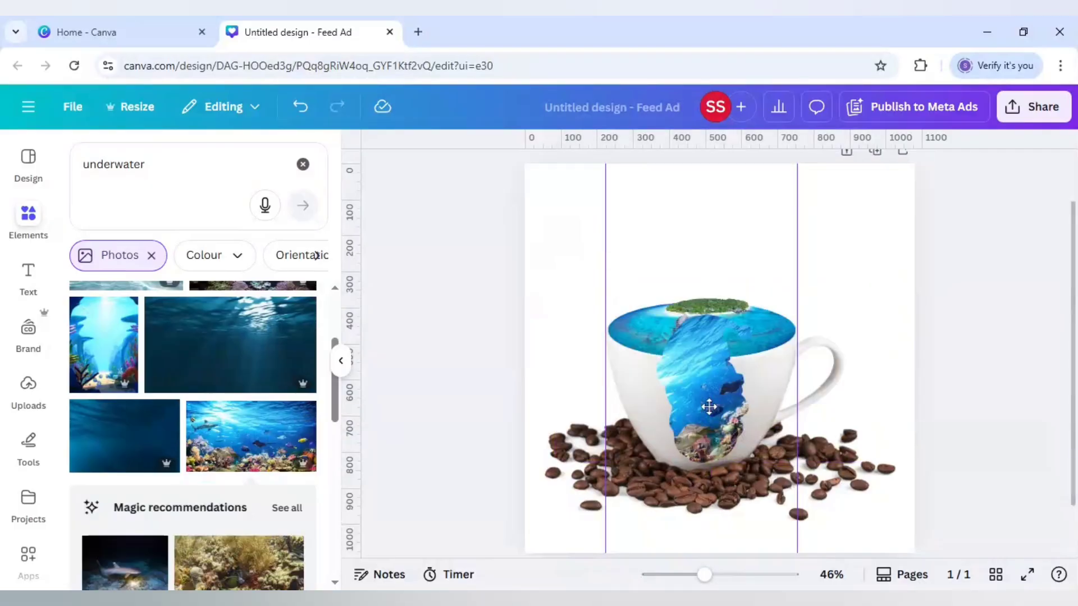
- Rotate the reef photo upright inside the frame to 35.8, shrink it slightly, reposition it, and apply the crop
double_click(709, 403)
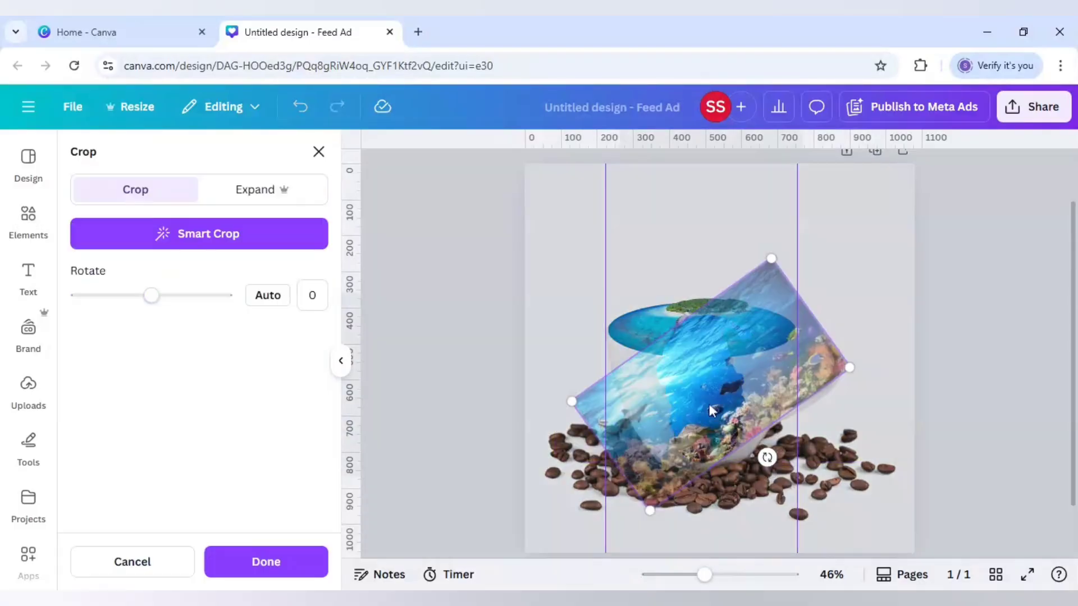
drag(767, 458, 712, 480)
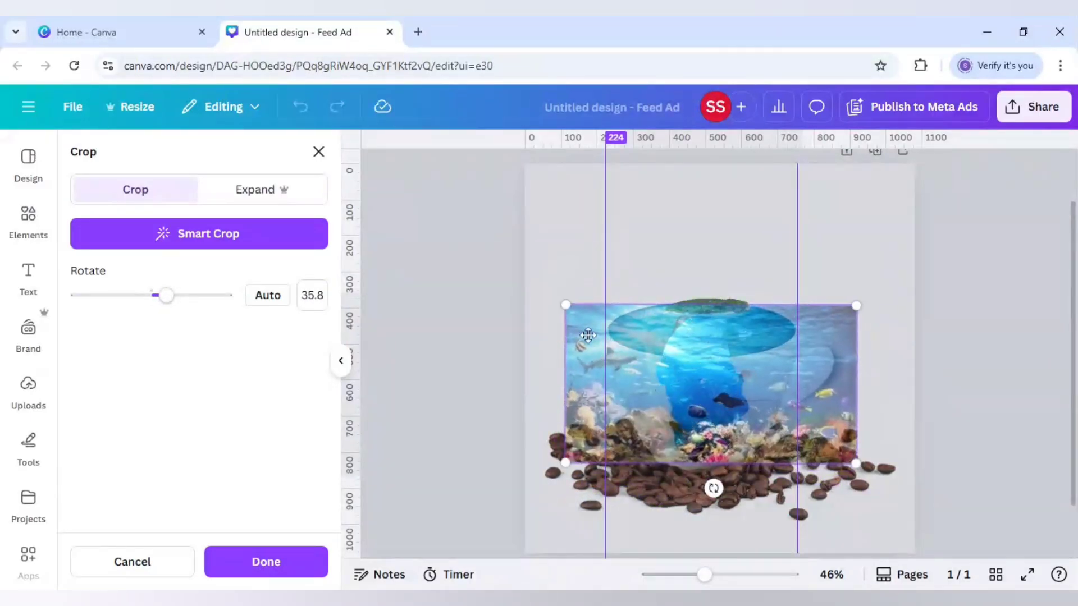
drag(567, 305, 584, 314)
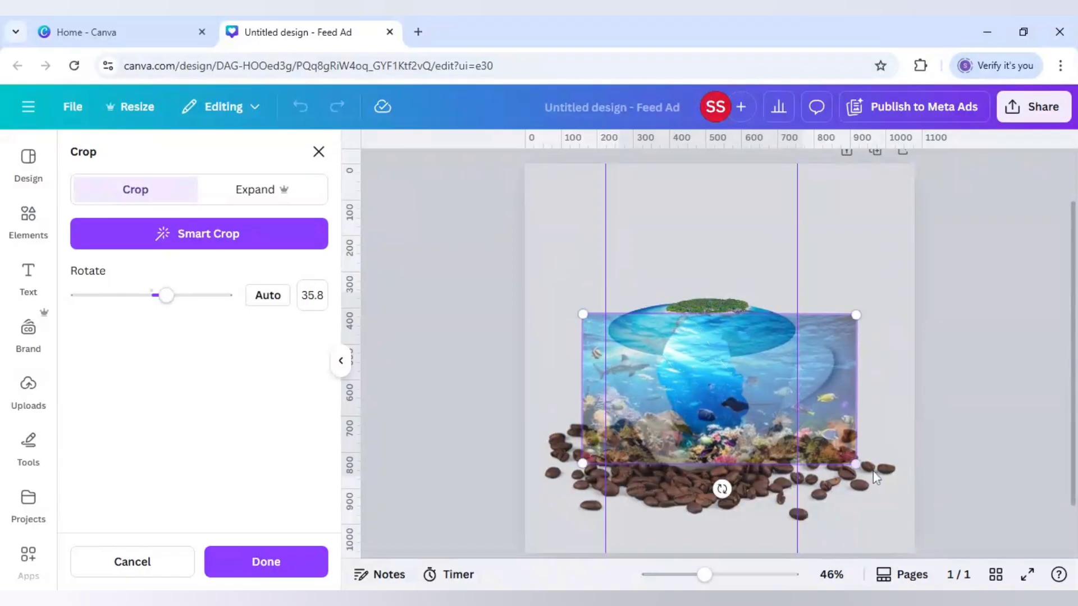
drag(758, 405, 720, 410)
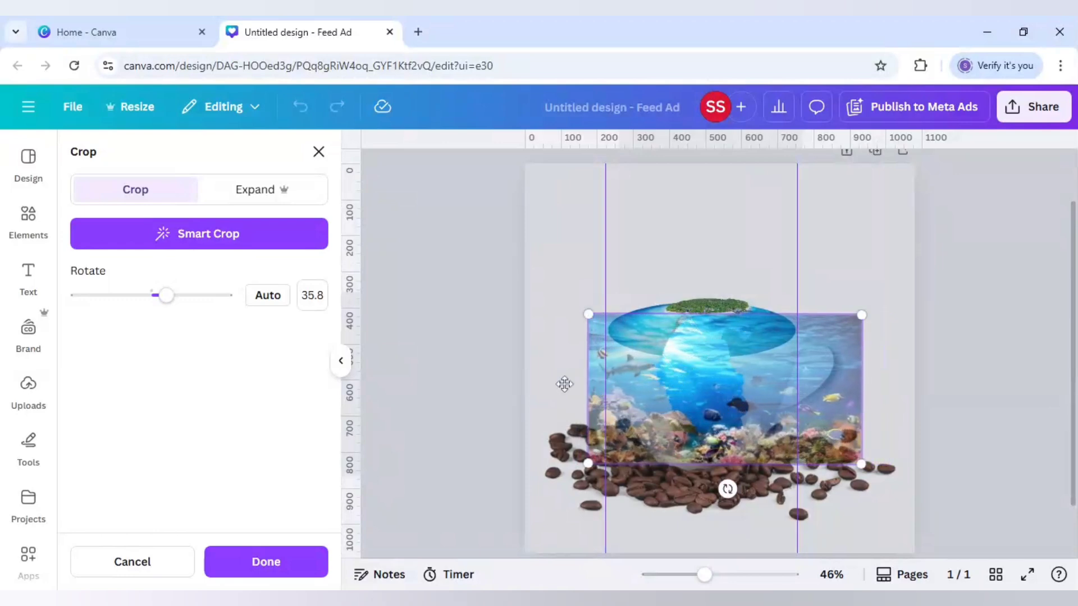
click(247, 563)
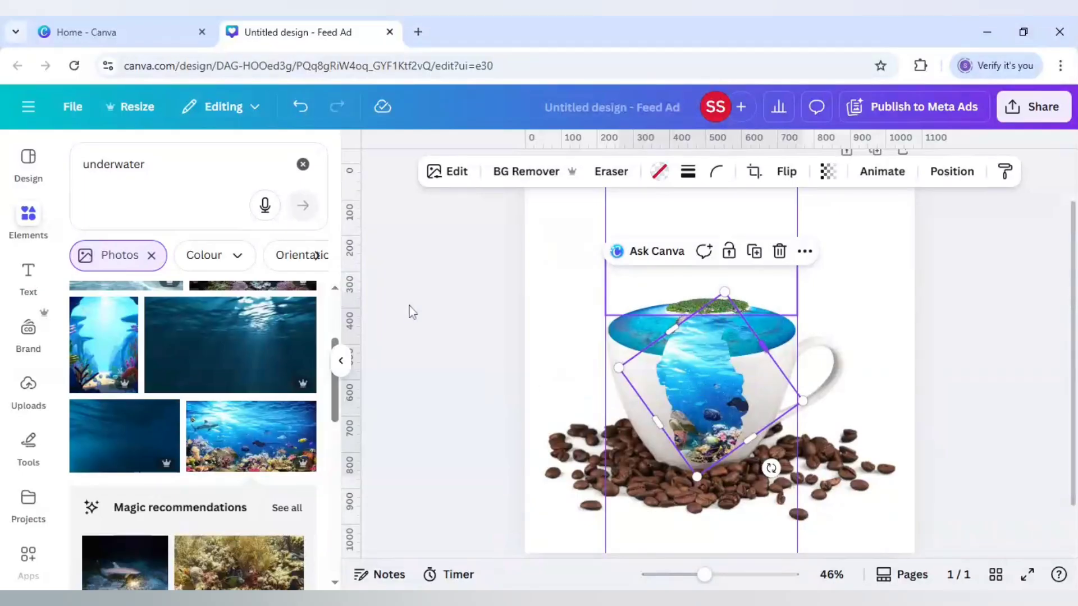
- Duplicate the reef-filled frame beside the original and fill the copy with a top-to-bottom gradient from white to grey #797777
click(754, 252)
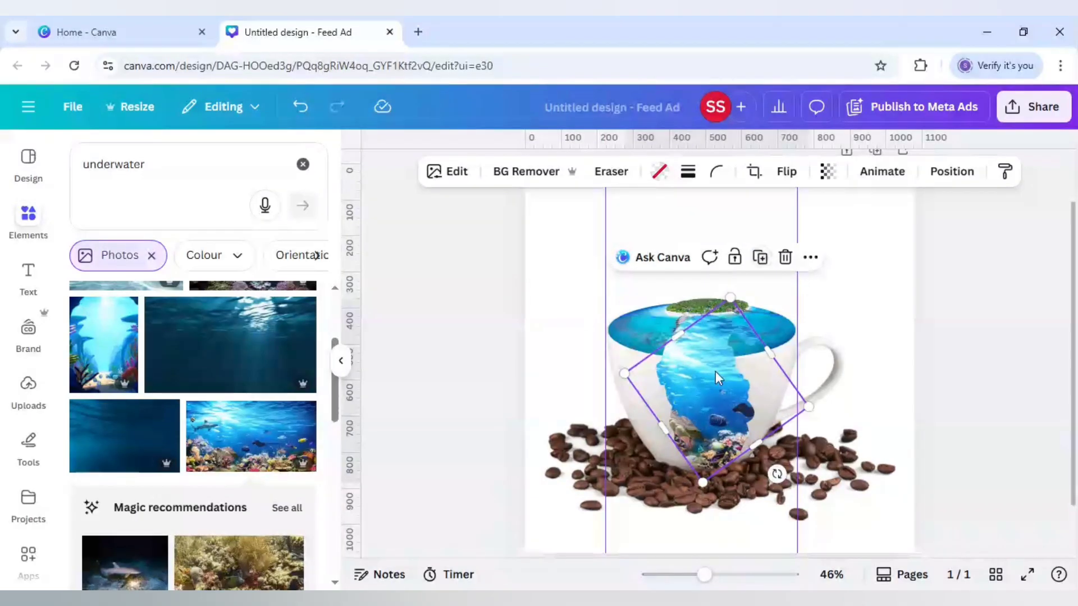
drag(715, 371, 827, 348)
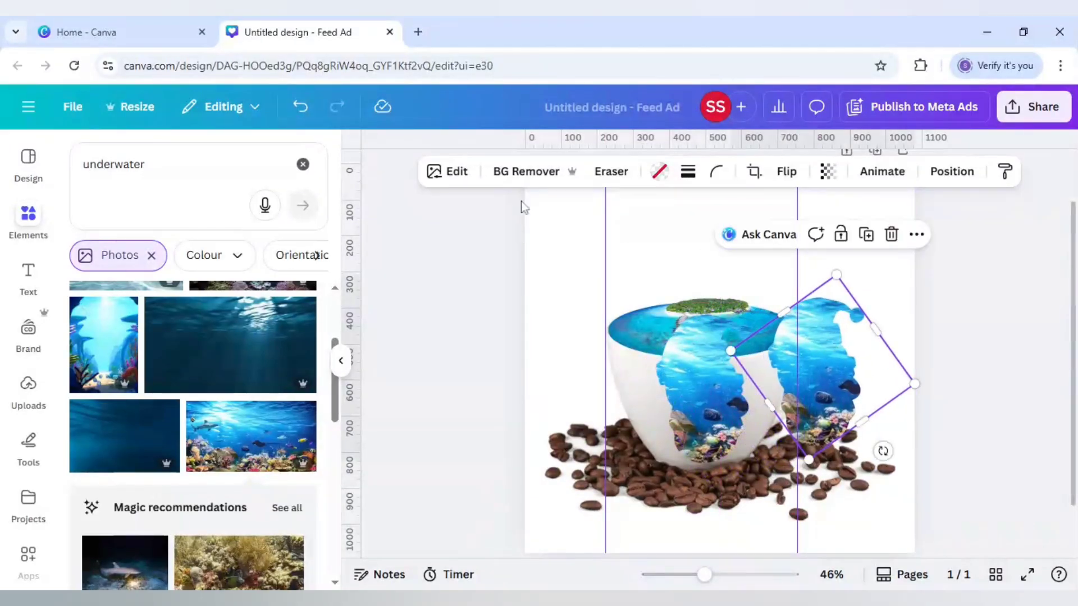
click(660, 172)
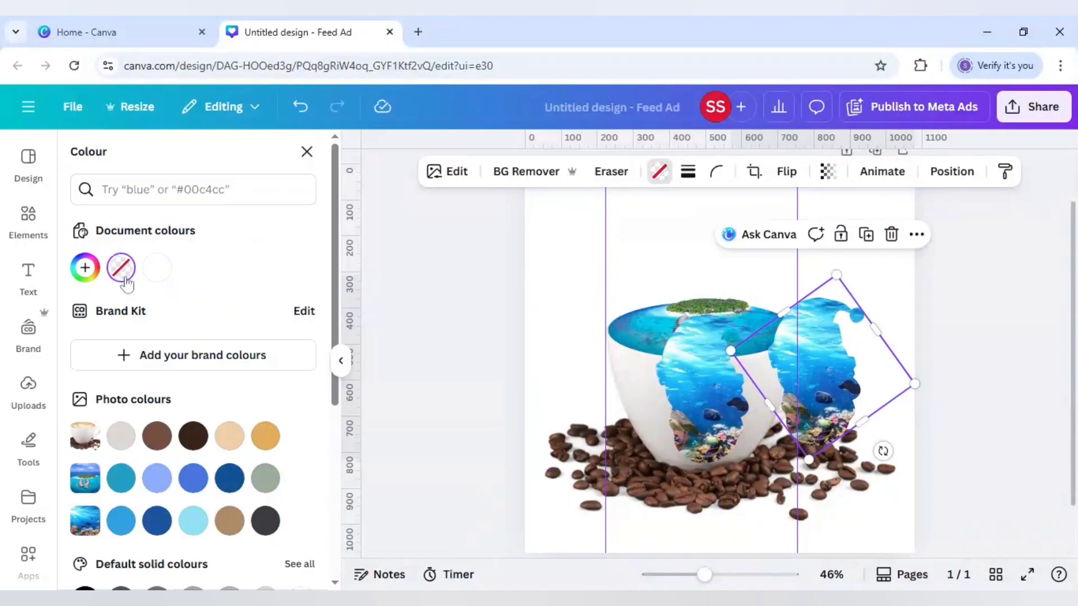
click(85, 268)
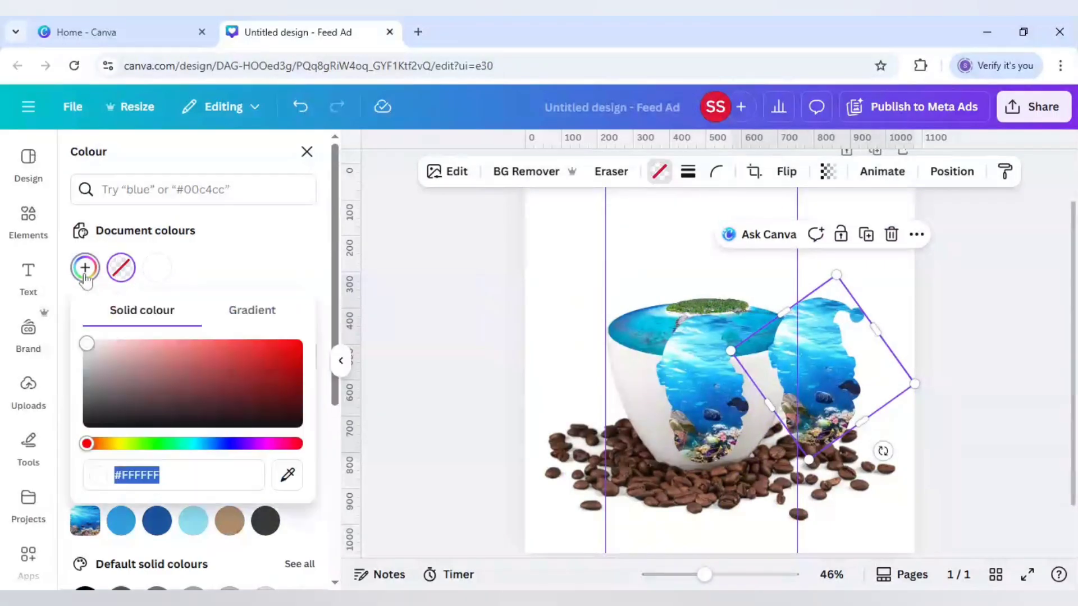
click(256, 312)
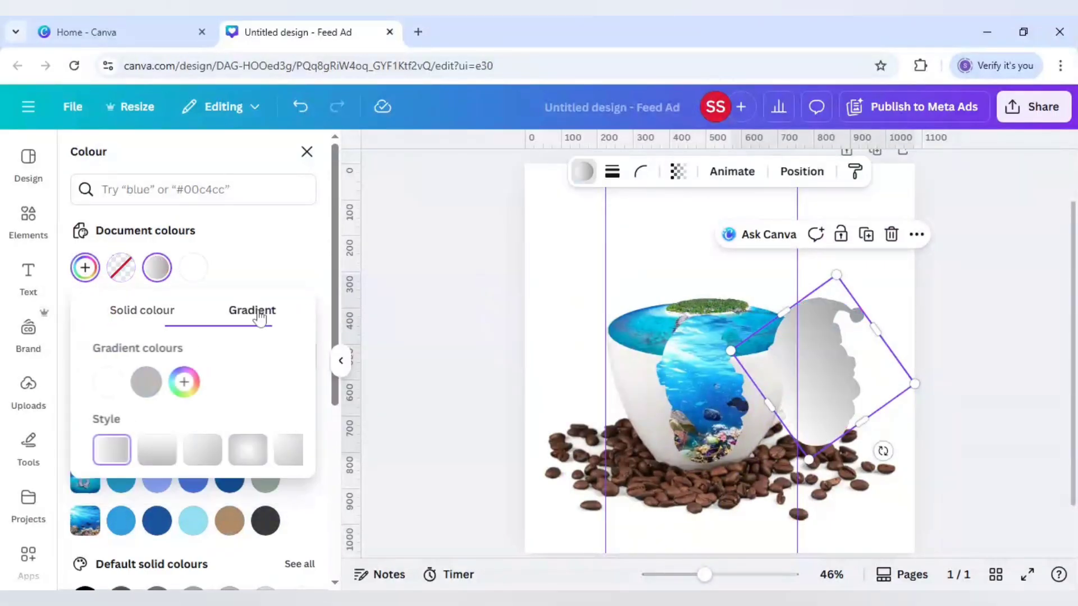
click(135, 387)
drag(138, 214, 140, 221)
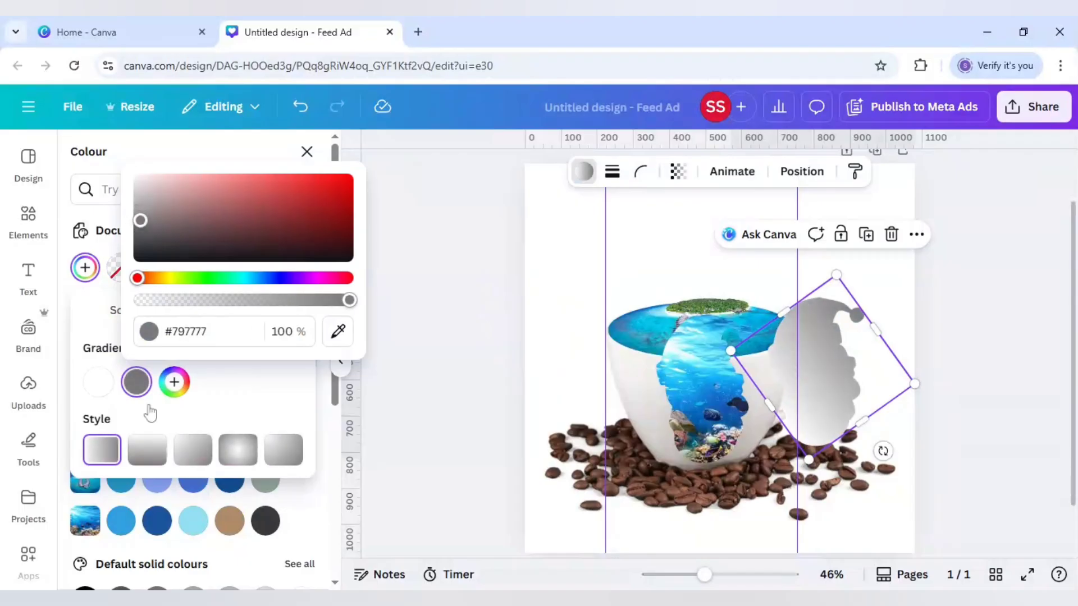
click(147, 450)
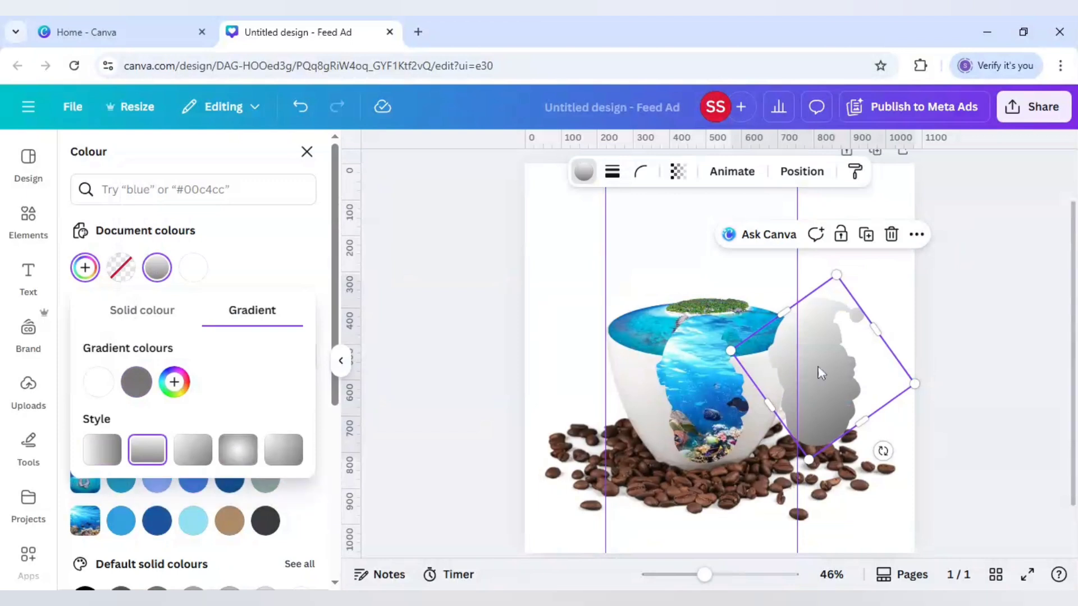
- Move the gradient copy over the reef-filled frame, offset slightly to its left, and nudge it a few steps down
mouse_move(840, 384)
mouse_down()
mouse_move(722, 373)
mouse_move(707, 397)
mouse_move(720, 397)
mouse_up()
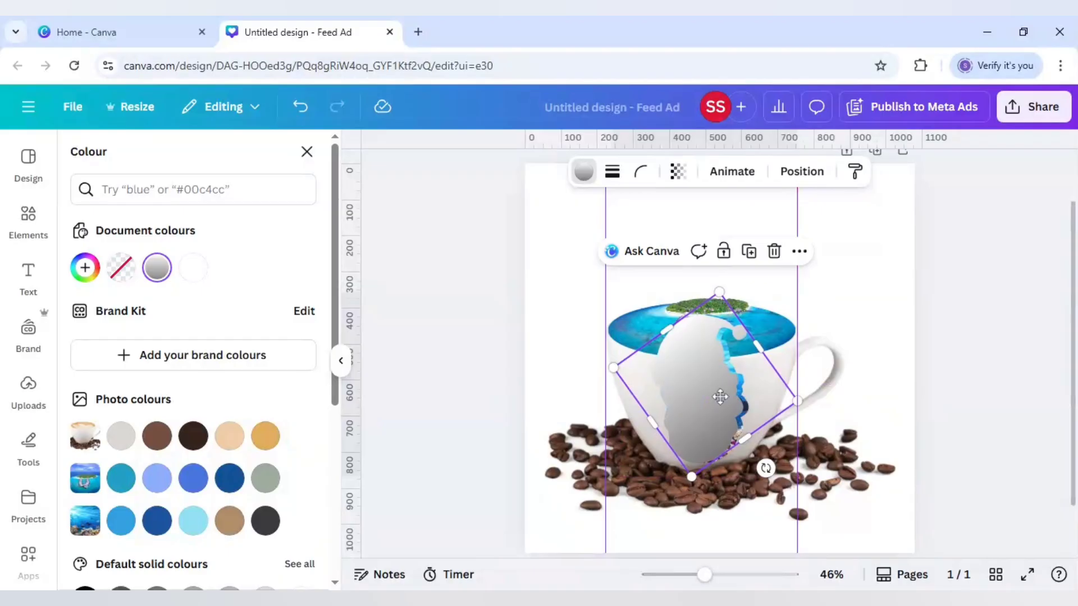
click(862, 395)
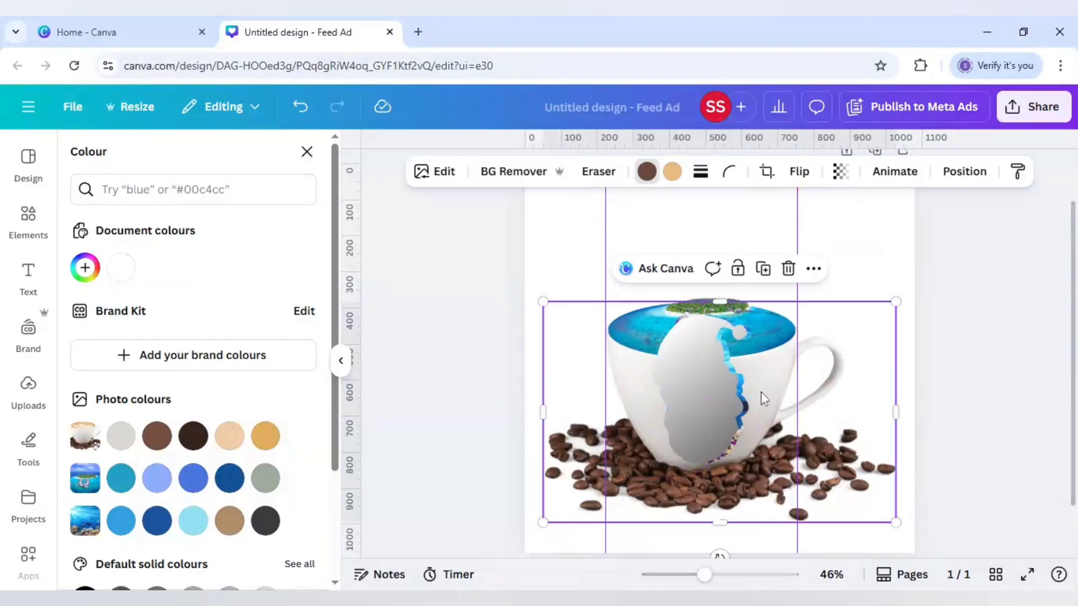
click(713, 392)
key(Down)
key(Down)
key(Down)
key(Down)
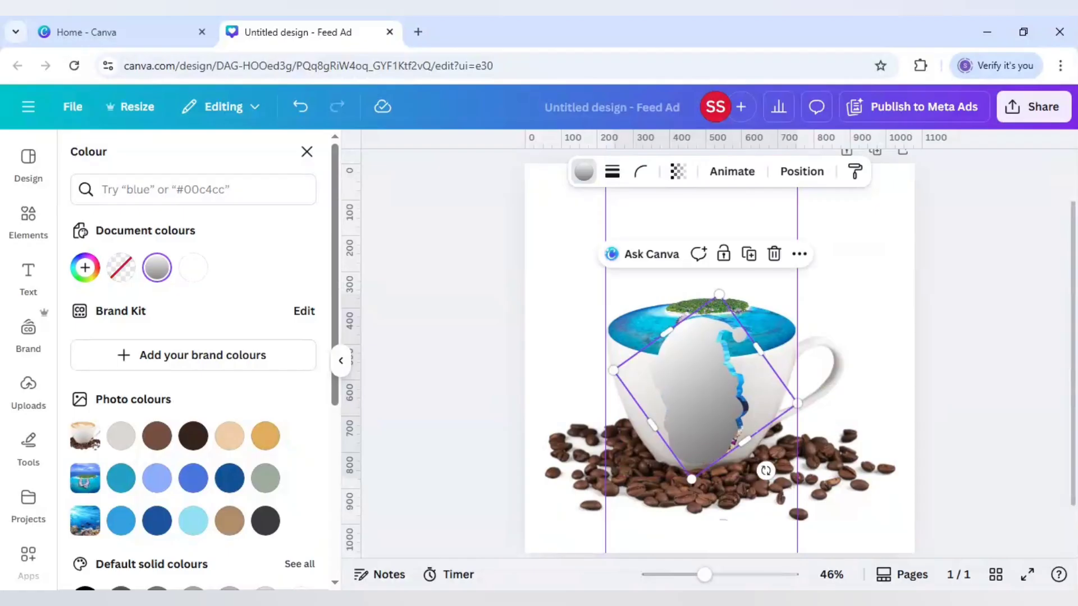
- Reorder the layers so the reef-filled frame sits below the sea oval and the gradient copy sits between that frame and the cup
right_click(710, 393)
mouse_move(726, 379)
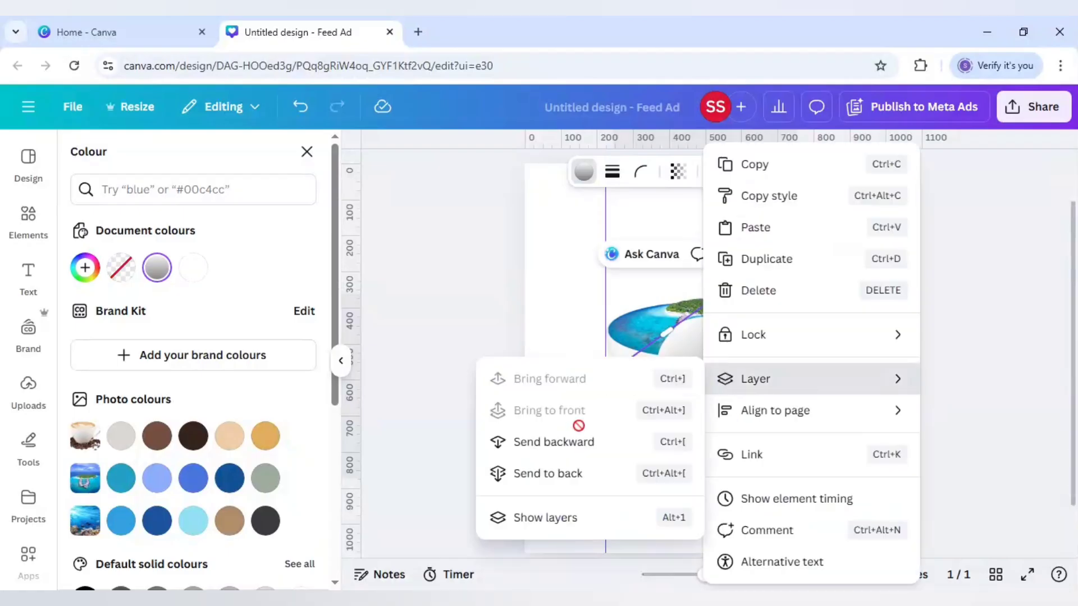
click(549, 533)
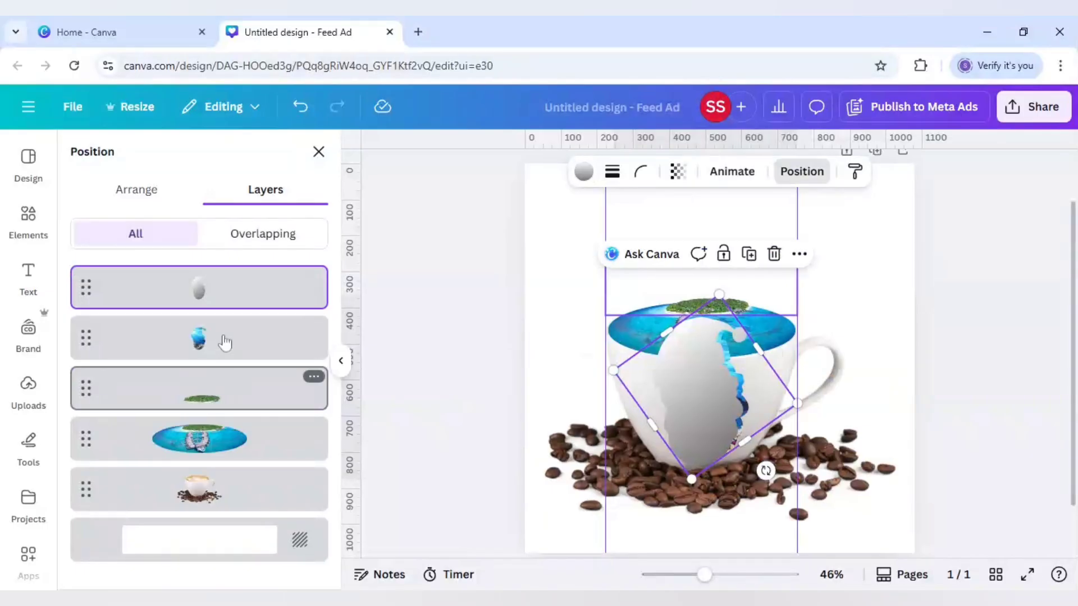
drag(225, 341, 225, 457)
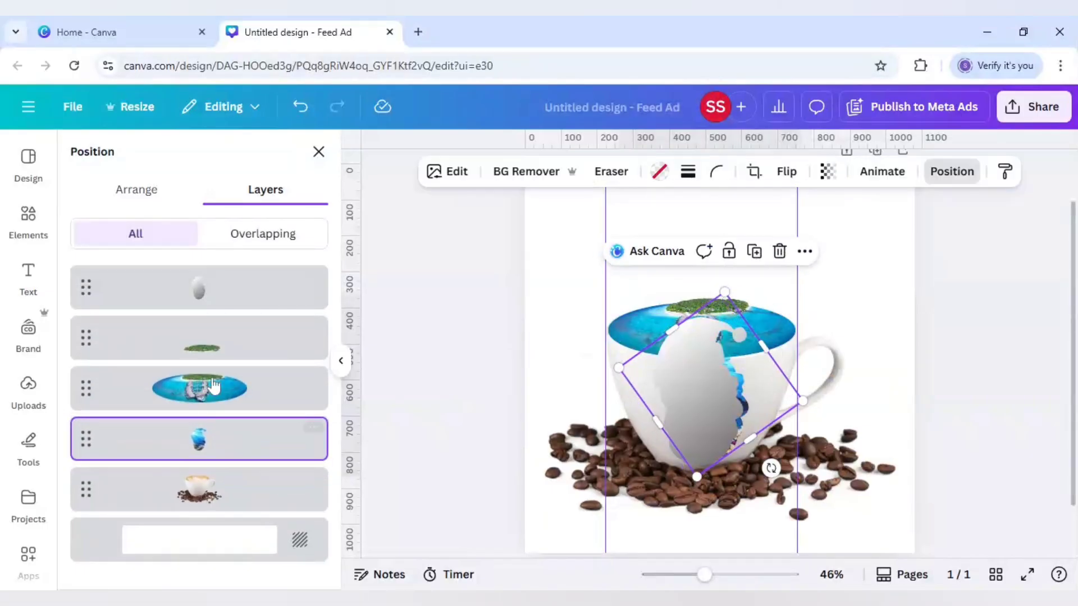
drag(194, 278, 225, 457)
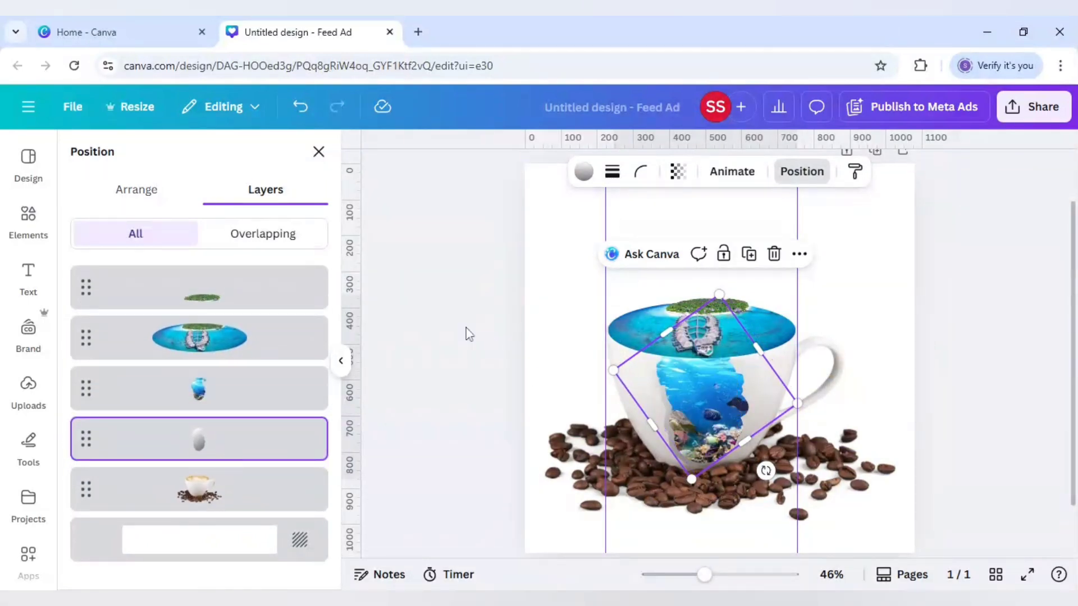
- Darken the grey end of the copy's gradient to #4D4D4D
click(588, 184)
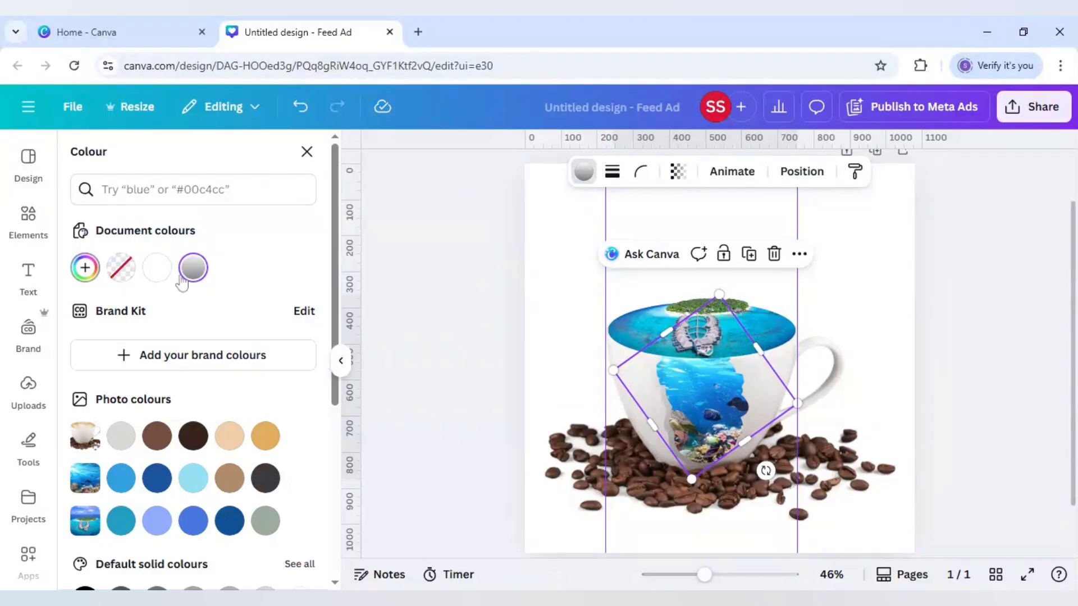
click(193, 268)
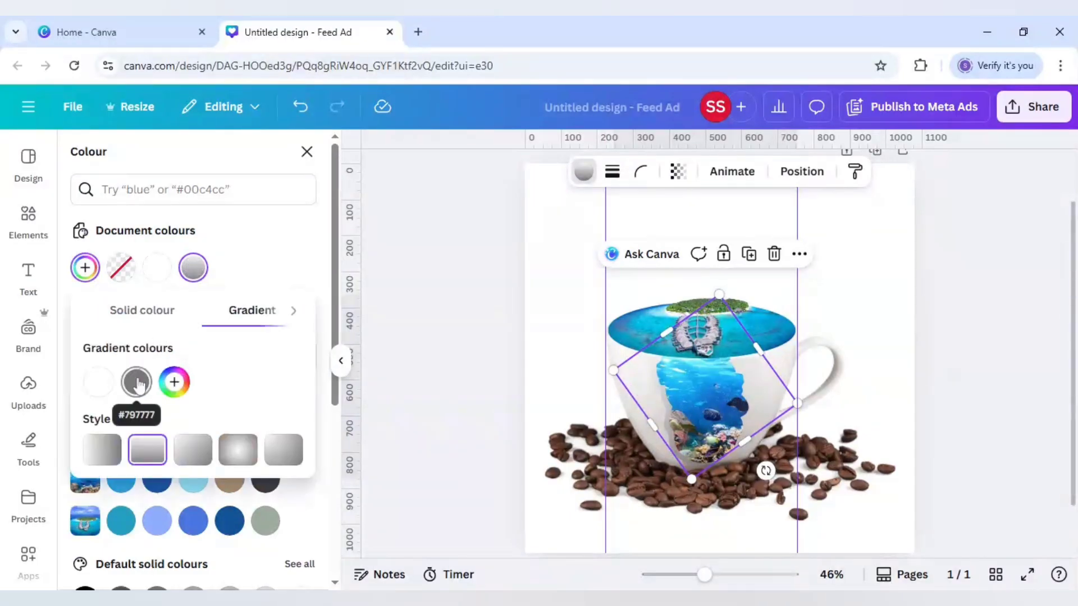
click(138, 384)
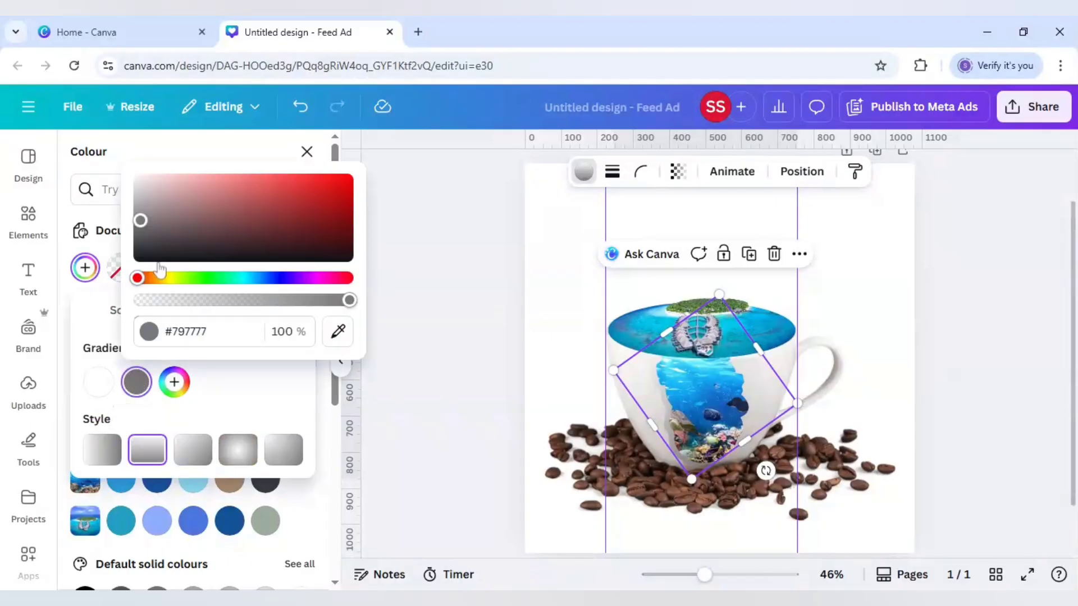
drag(139, 219, 137, 233)
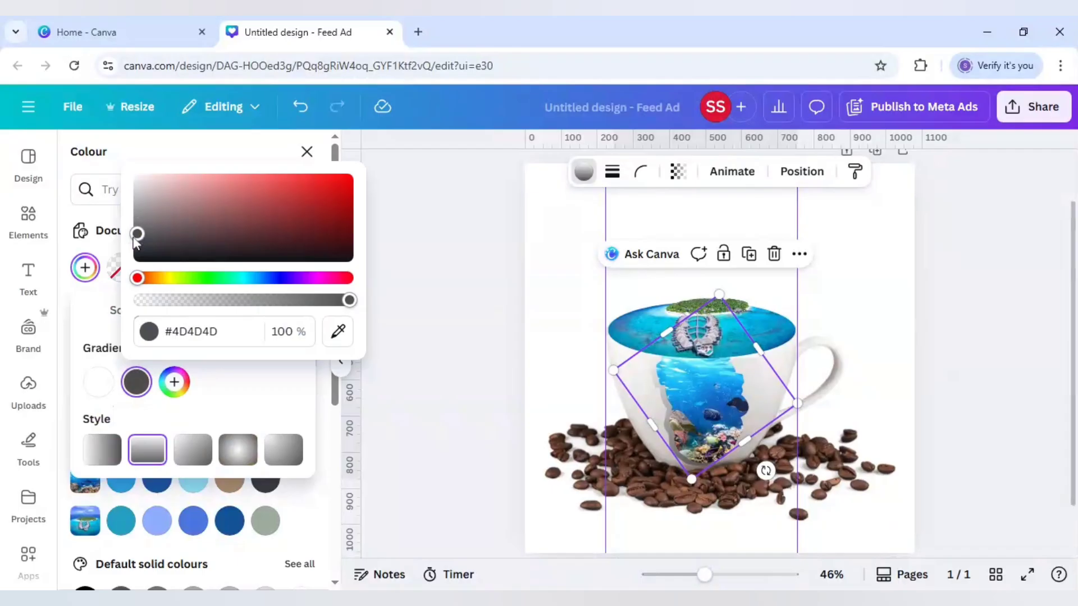
- Duplicate the grey gradient frame that sits between the reef-filled frame and the cup
click(686, 402)
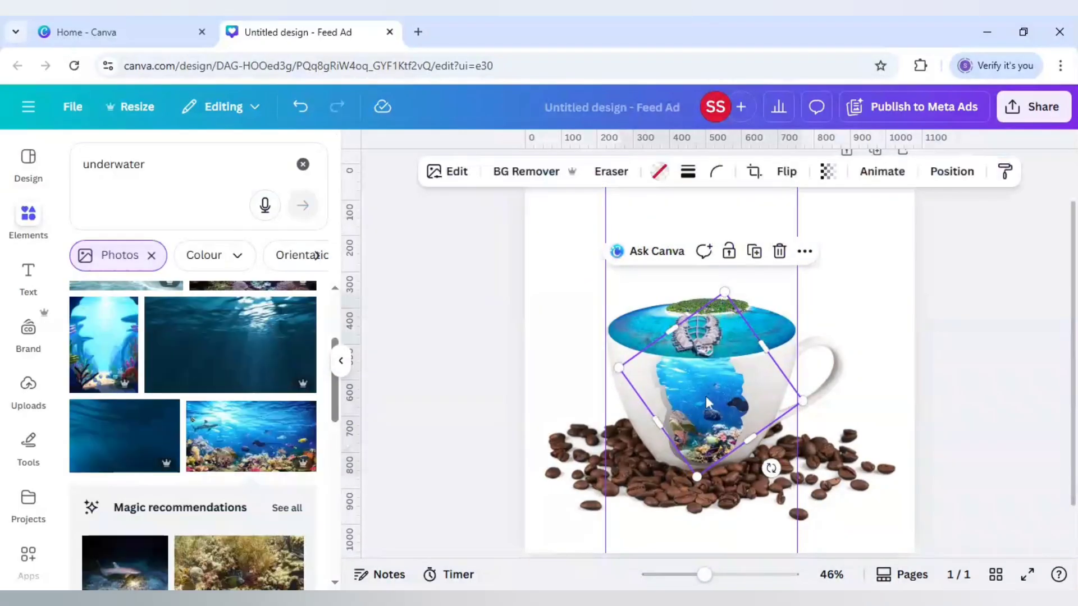
right_click(706, 396)
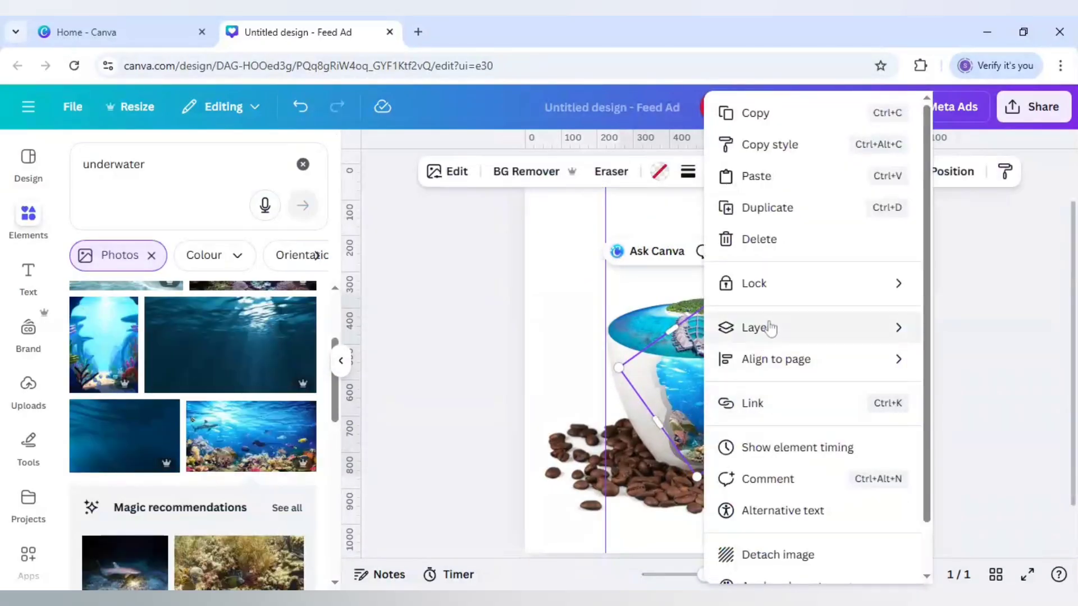
mouse_move(768, 329)
click(579, 472)
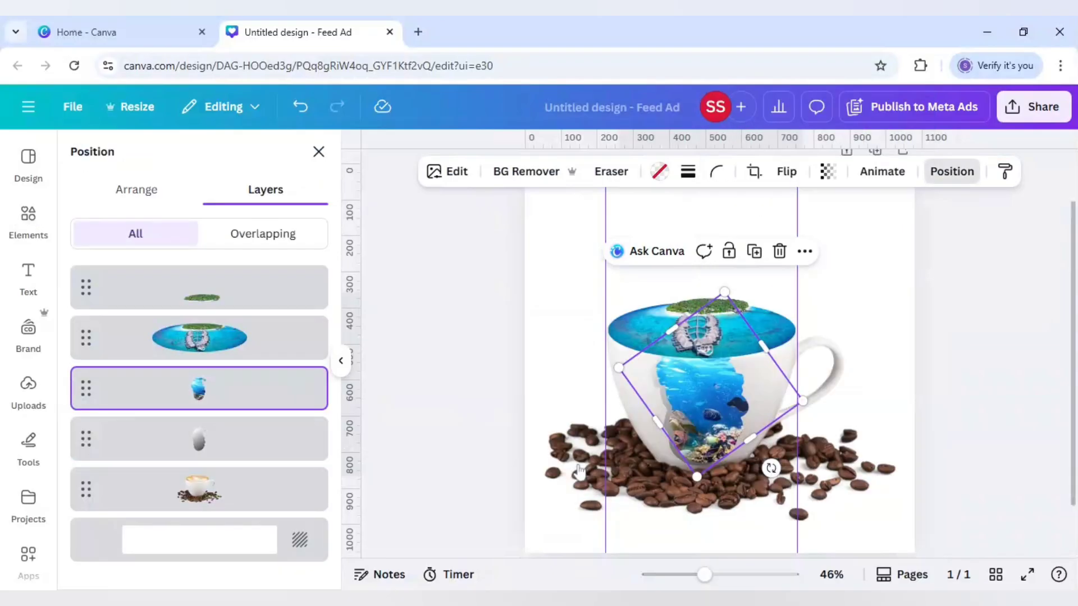
click(221, 446)
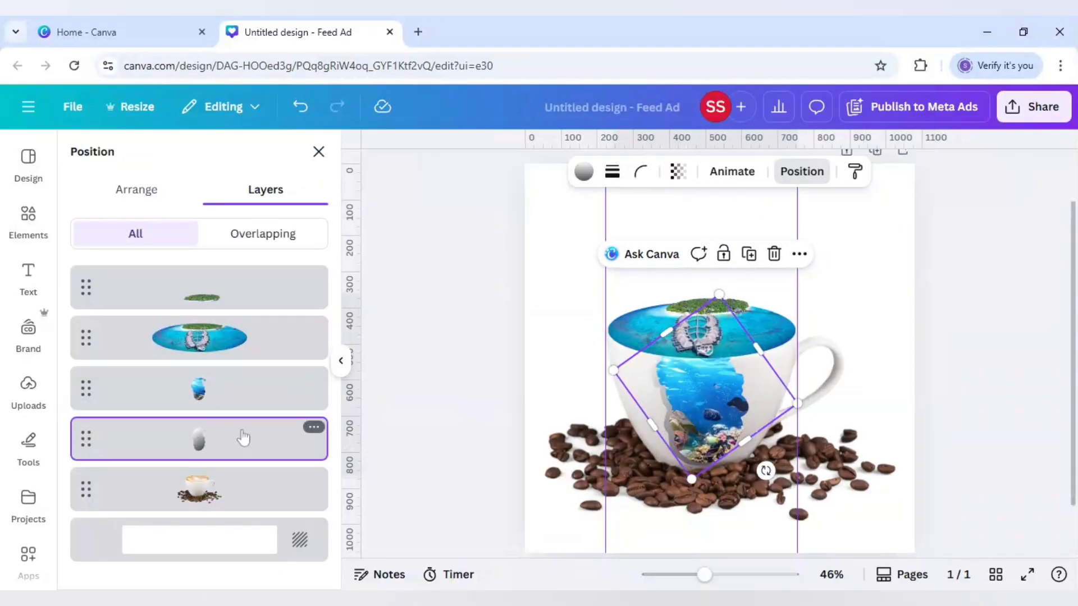
click(313, 430)
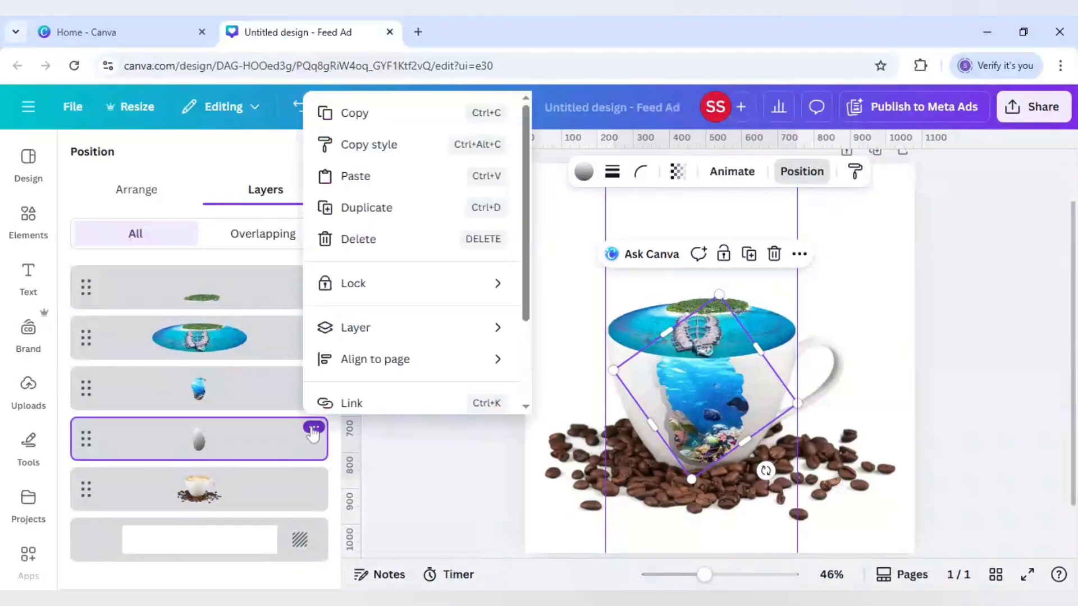
click(380, 214)
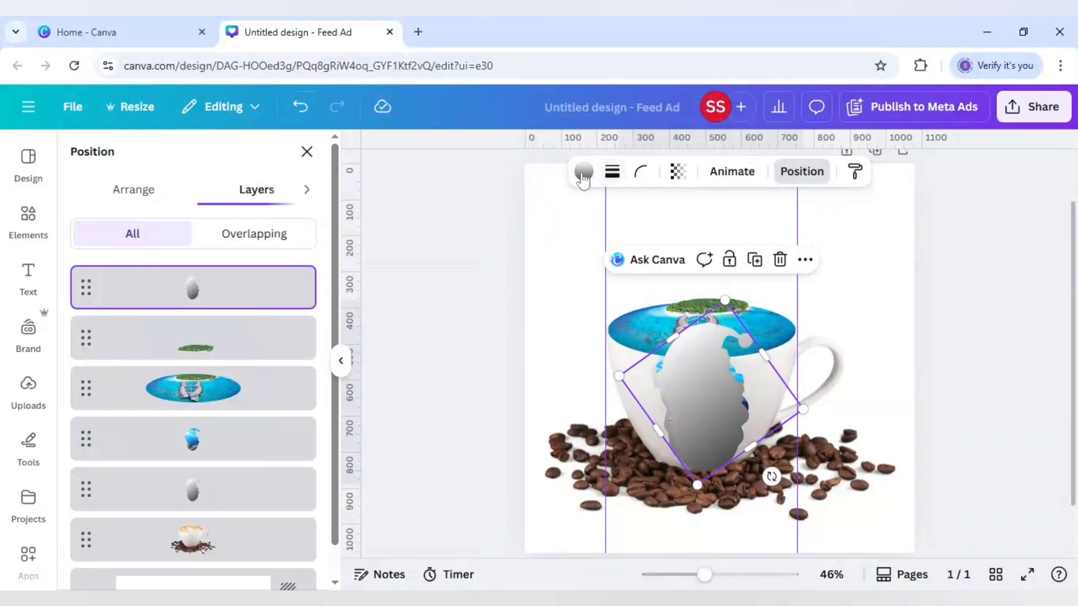
- Change the new copy's white-to-grey gradient to the last style, spreading from the upper-left corner
click(583, 171)
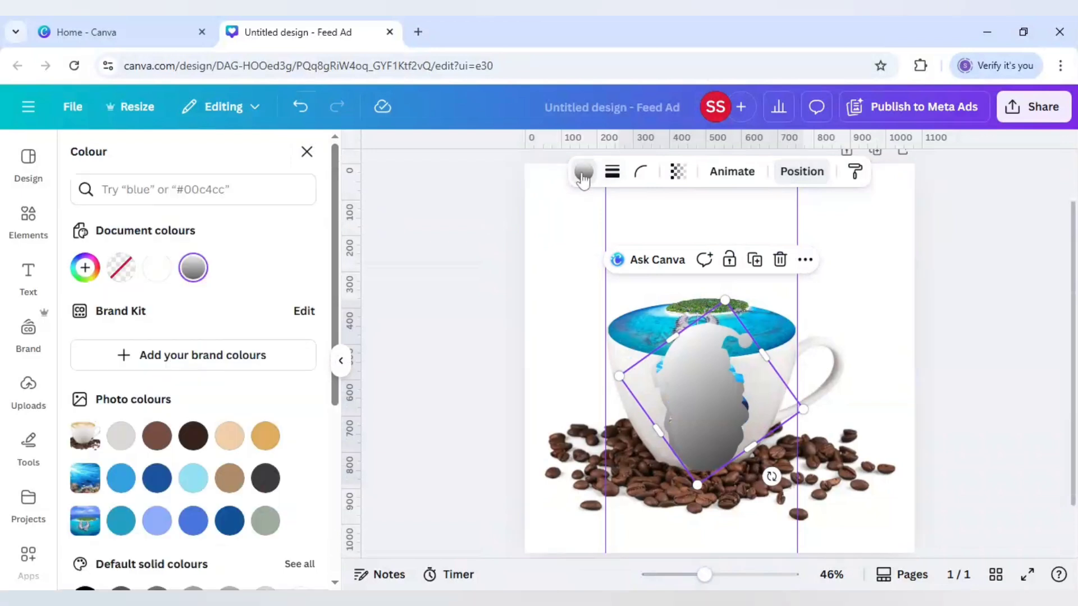
click(196, 269)
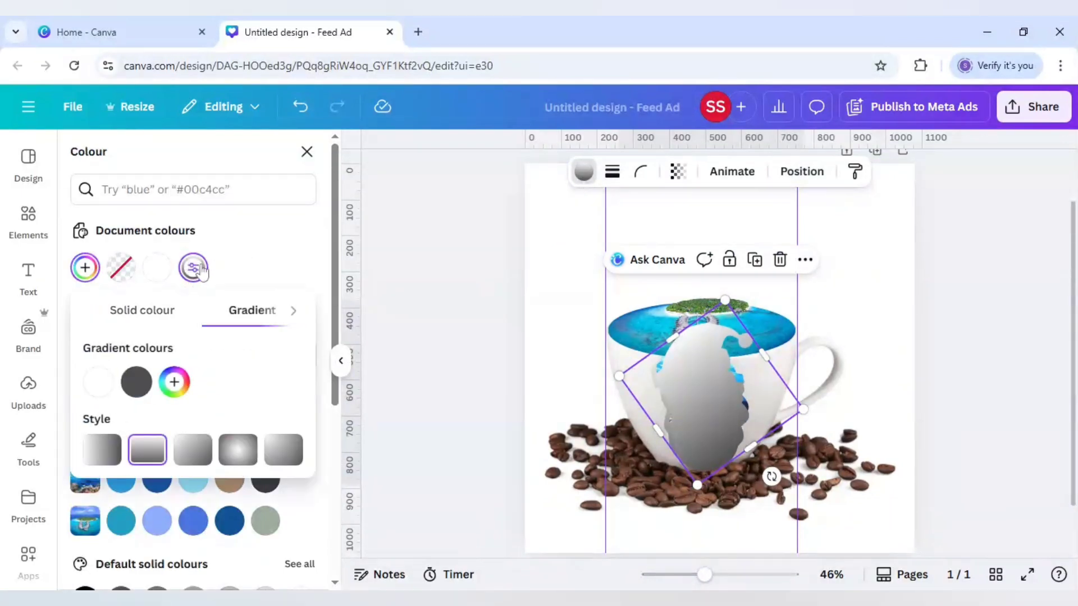
click(289, 461)
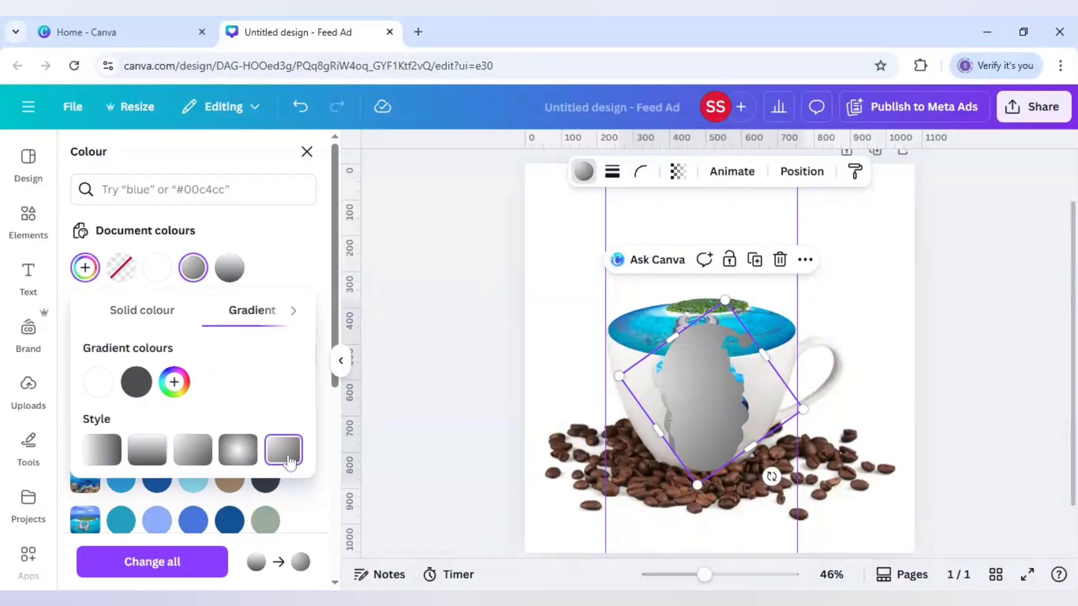
- Move the new gradient copy over the reef cutaway, offset slightly to its right, and nudge it a few steps left
drag(706, 432, 710, 421)
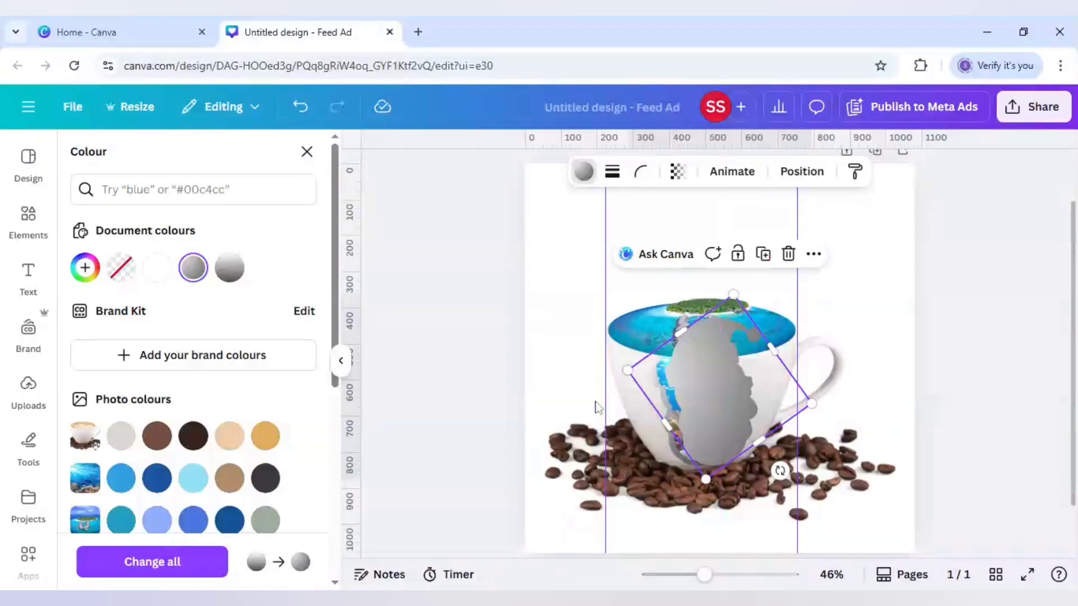
click(710, 389)
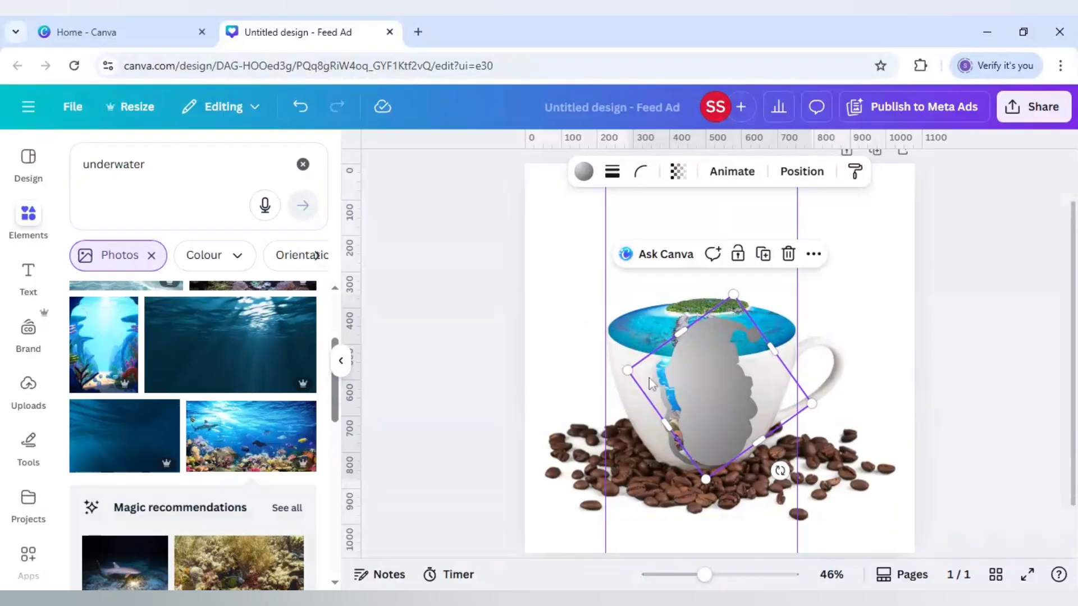
click(649, 379)
click(709, 389)
key(Left)
key(Left)
key(Left)
key(Left)
key(Left)
key(Left)
key(Left)
key(Left)
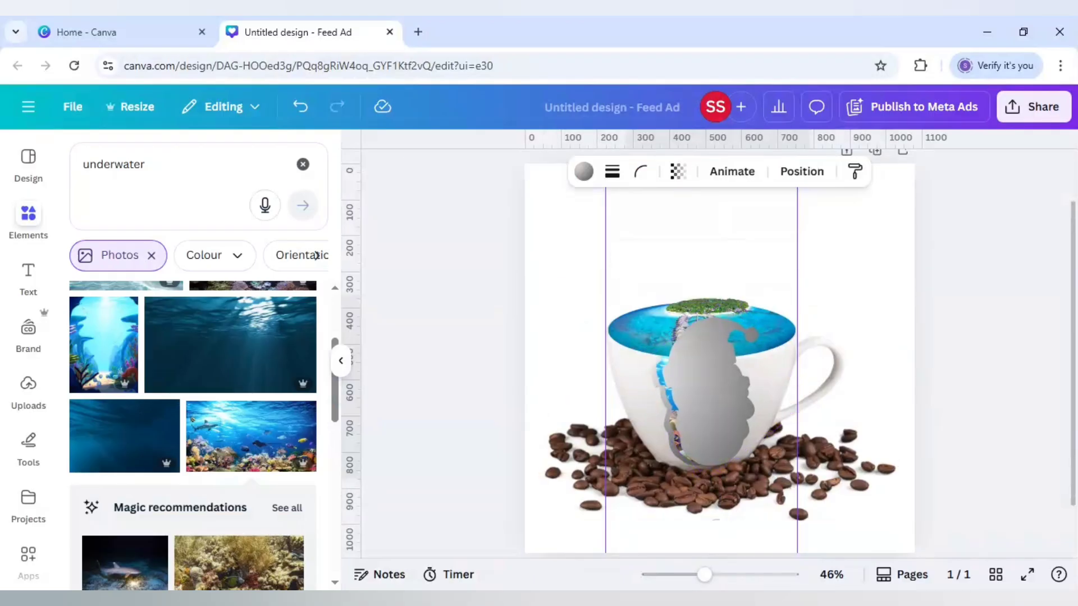
key(Left)
key(Left)
key(Left)
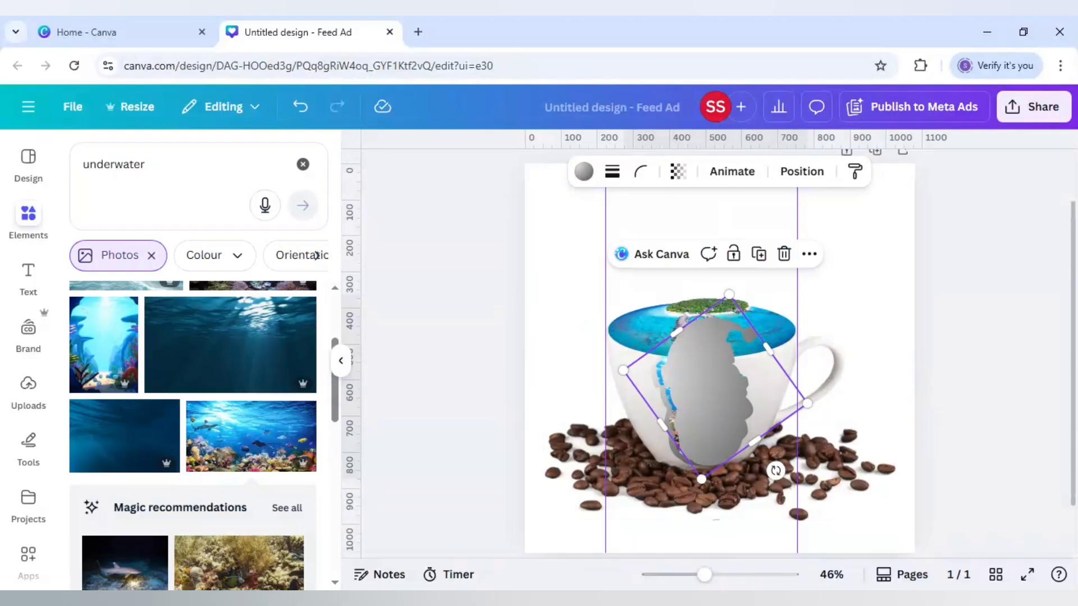
- Reorder the new gradient copy beneath the earlier gradient frame, directly above the cup layer
right_click(709, 387)
mouse_move(737, 385)
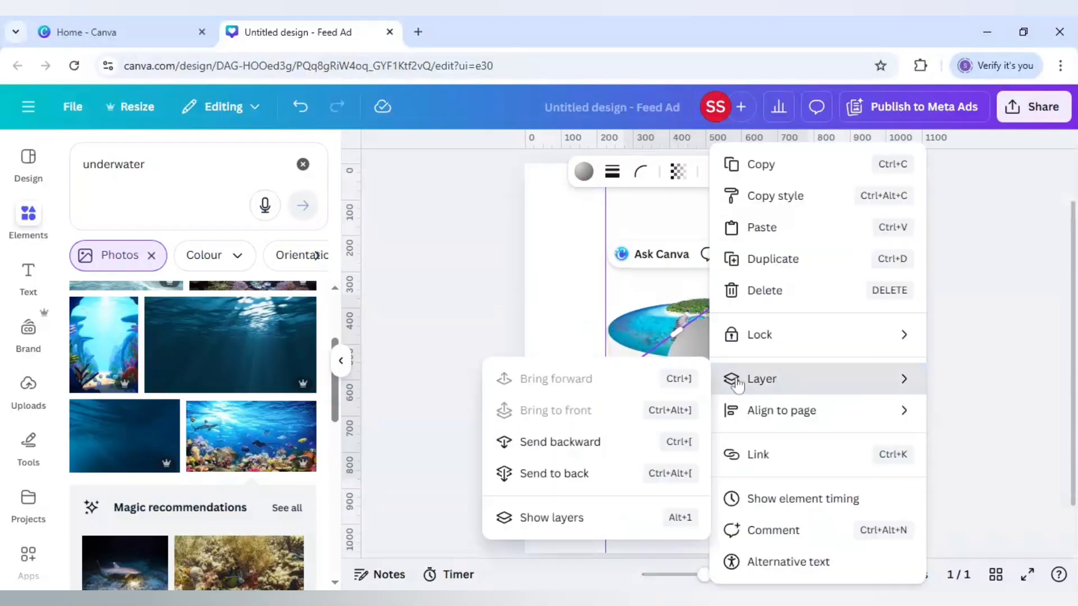
click(552, 518)
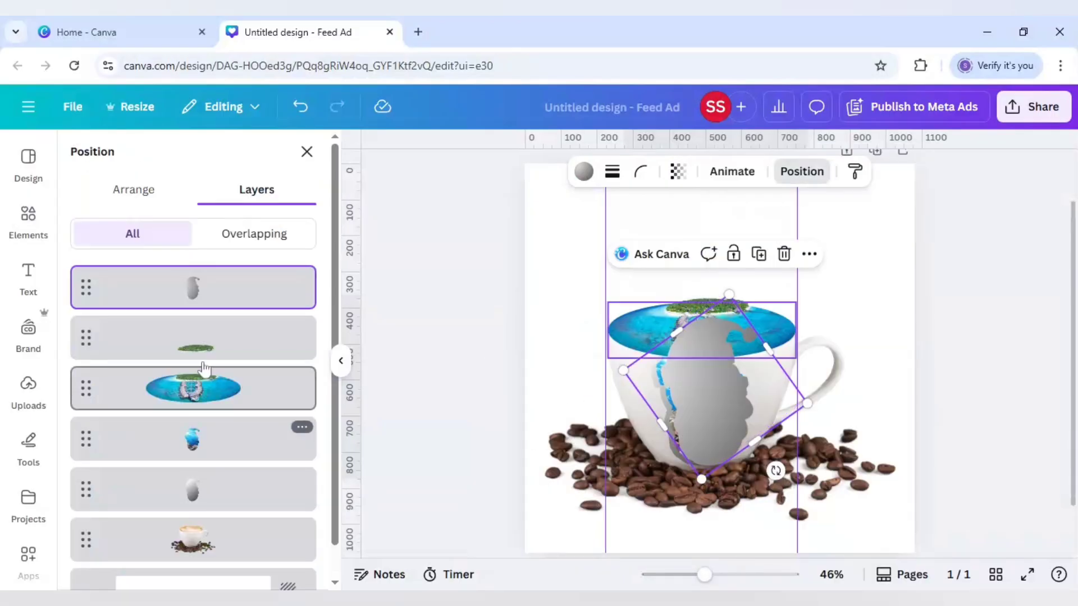
drag(207, 368, 215, 472)
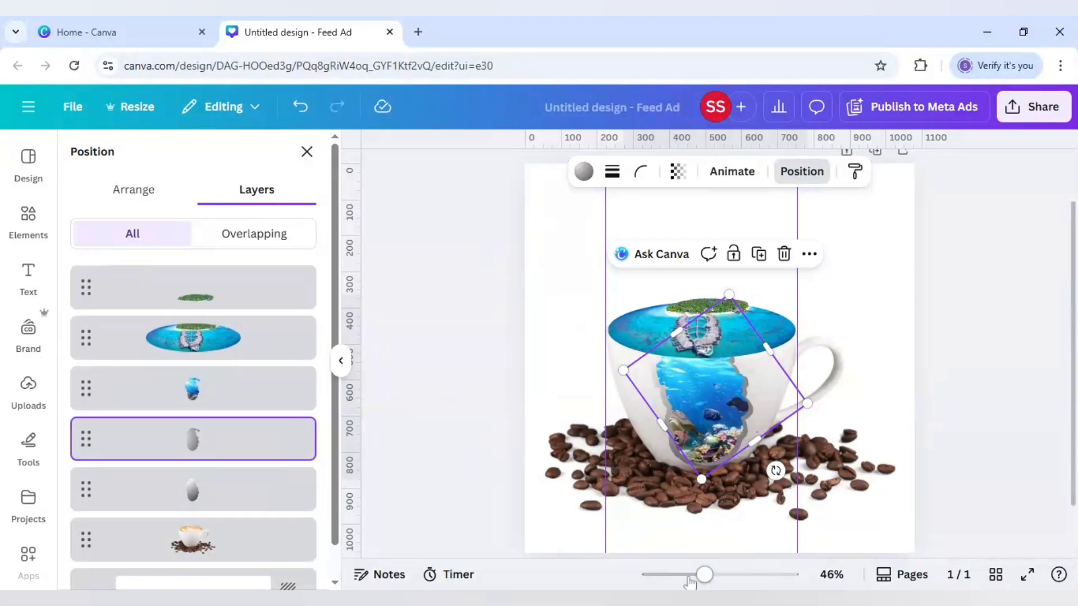
drag(714, 578, 742, 576)
scroll(725, 399, down, 3)
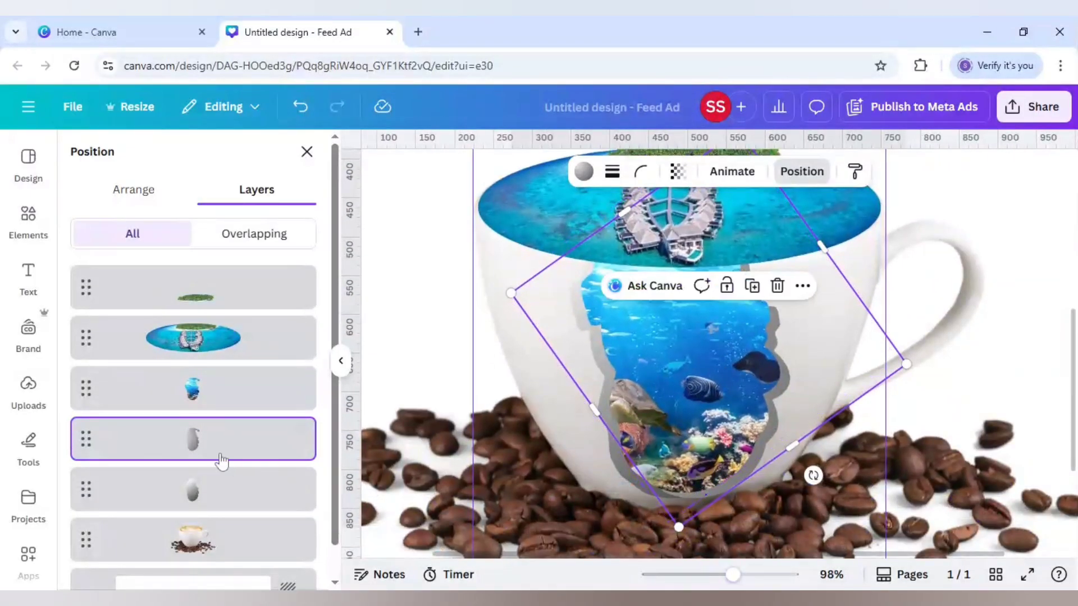
drag(218, 452, 219, 502)
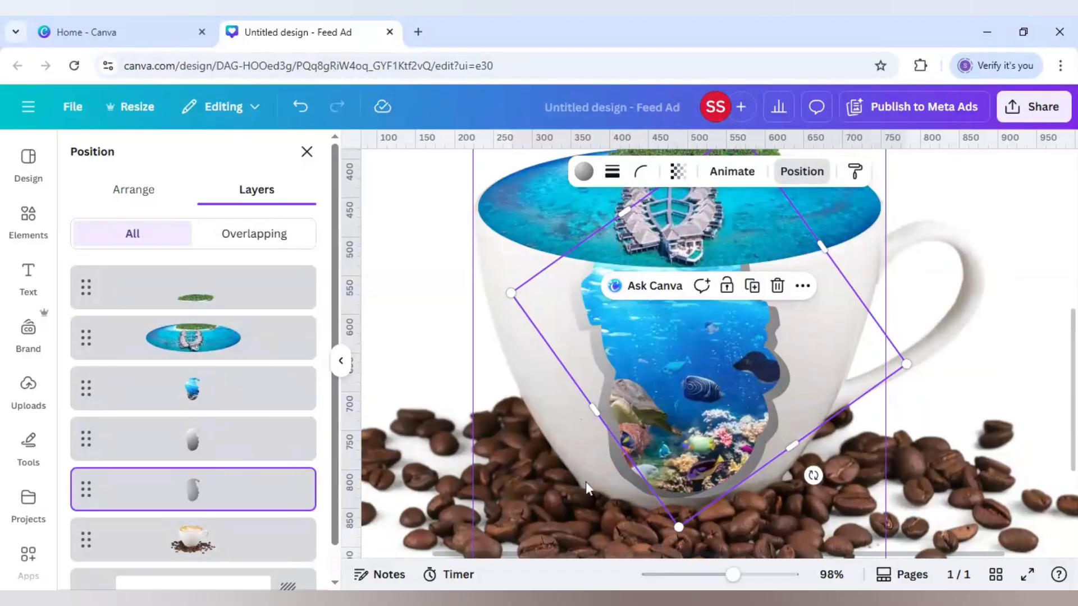
- Nudge the new gradient copy slightly left and up until an even grey rim shows around the cutaway's right side and base
click(995, 375)
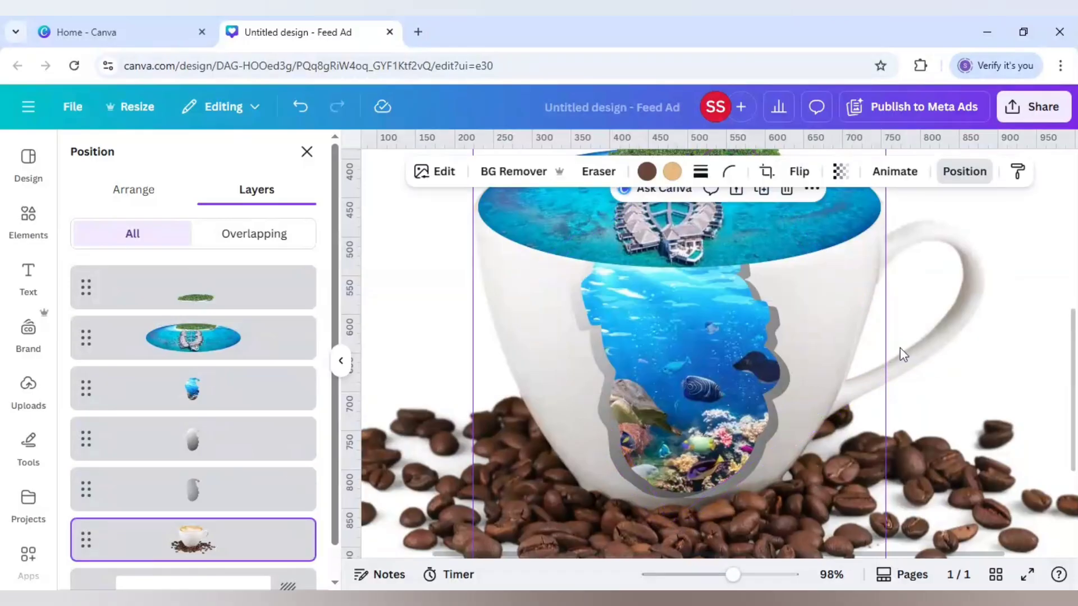
click(882, 387)
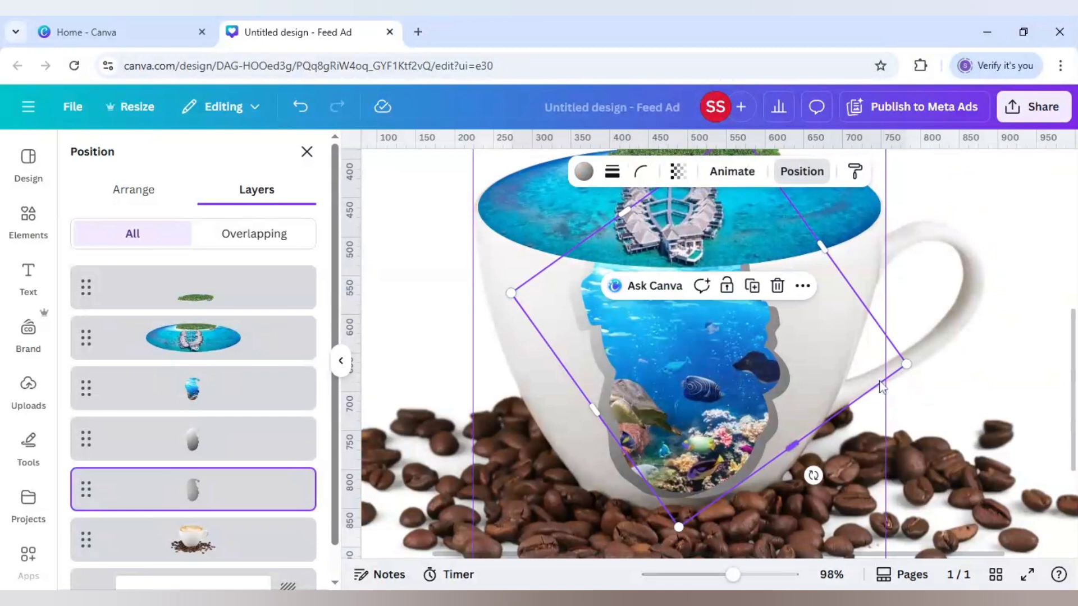
key(Left)
key(Left)
key(Left)
key(Left)
key(Left)
key(Left)
key(Left)
key(Up)
key(Up)
key(Up)
key(Up)
key(Up)
key(Up)
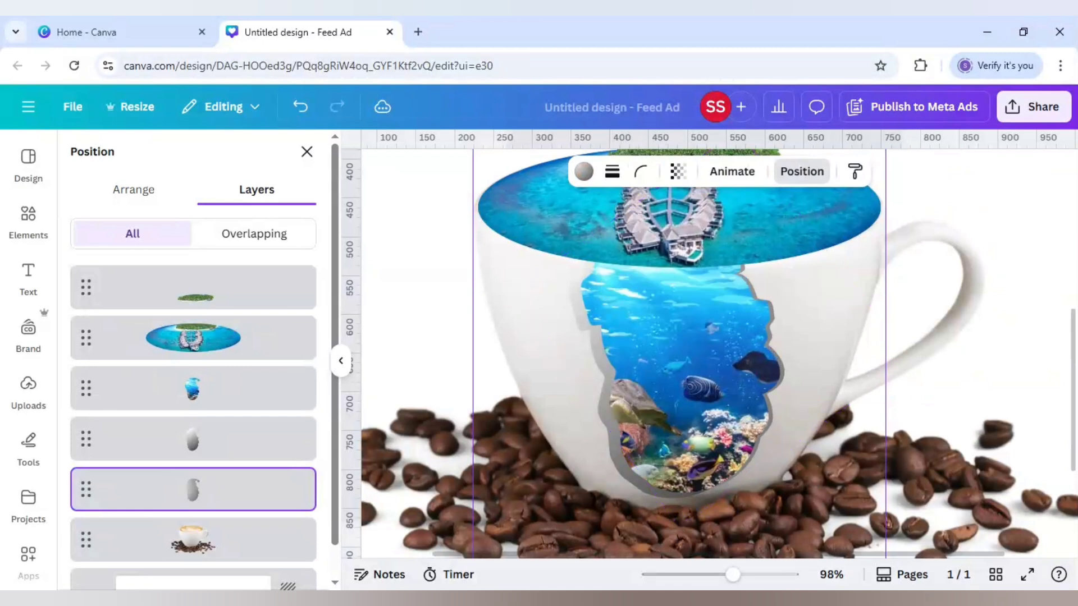
key(Right)
key(Right)
key(Right)
key(Right)
key(Right)
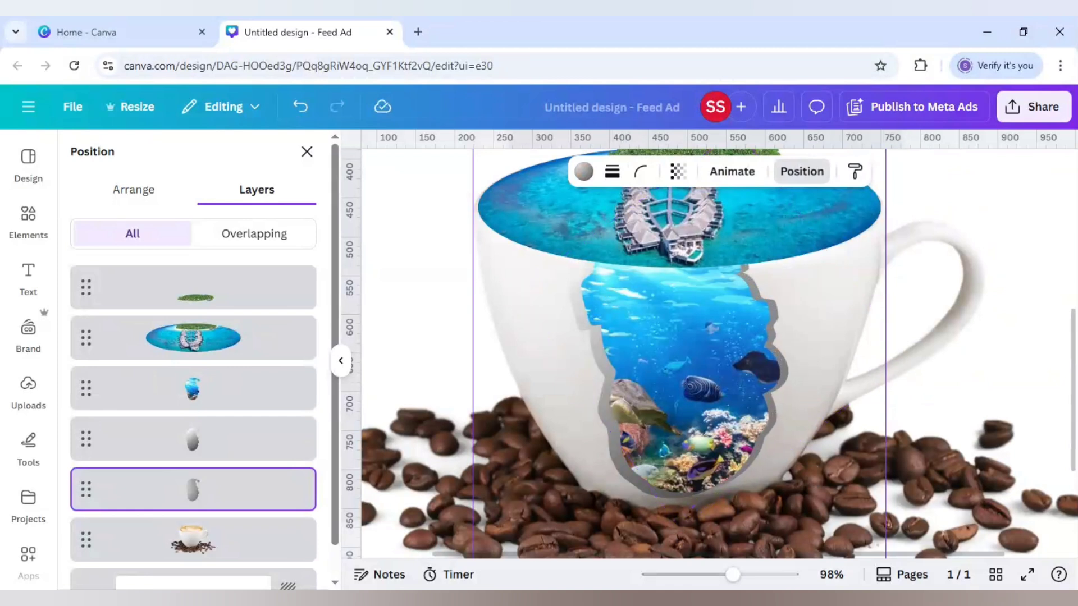
key(Up)
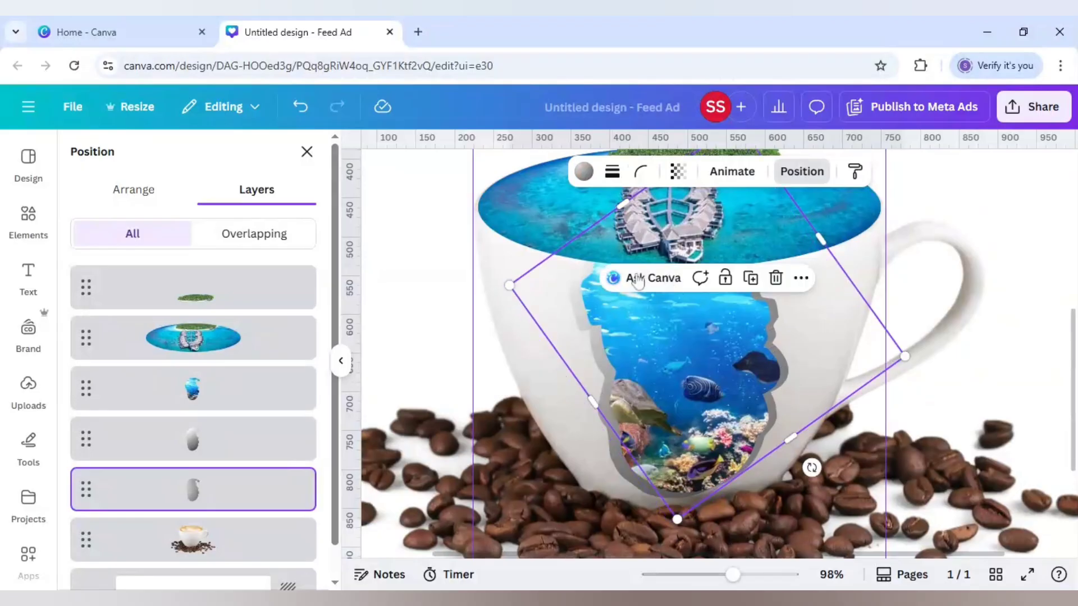
click(507, 276)
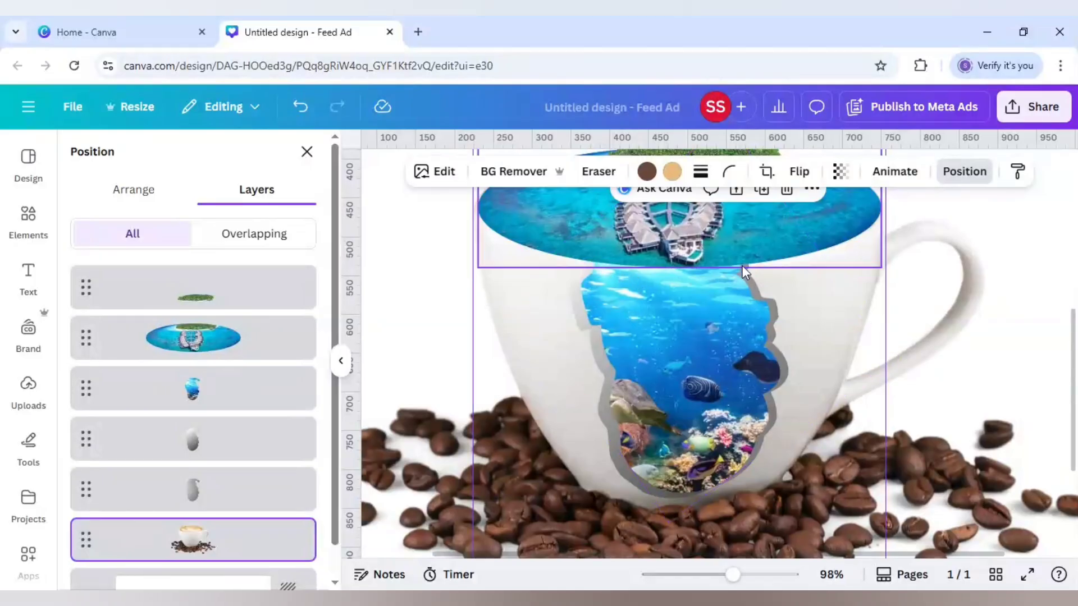
- Search the photos for "wave cutout" and add the blue splashing wave to the page
drag(732, 575, 706, 575)
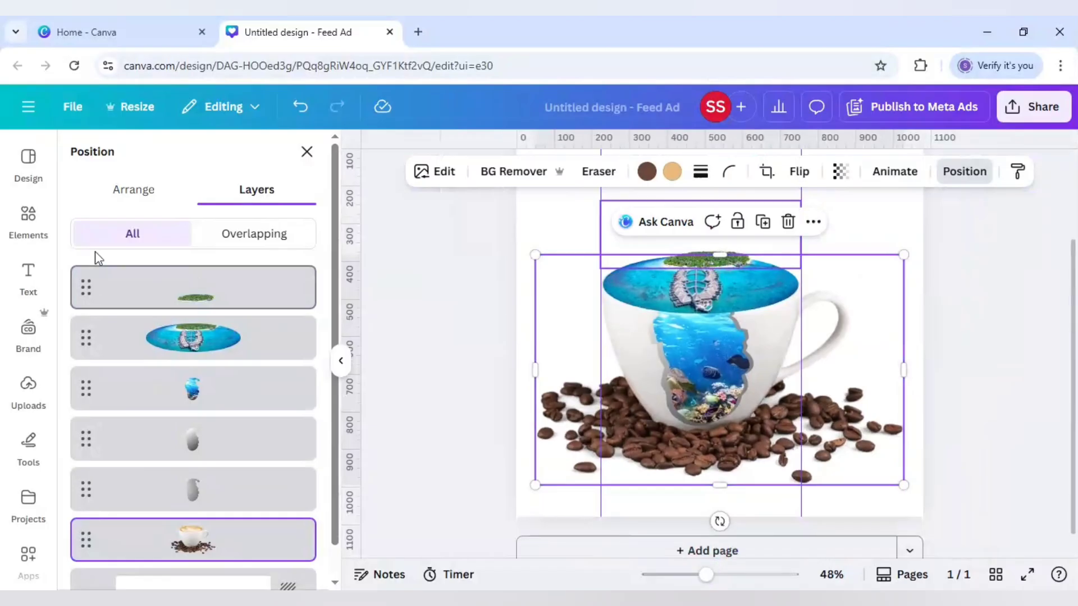
click(29, 222)
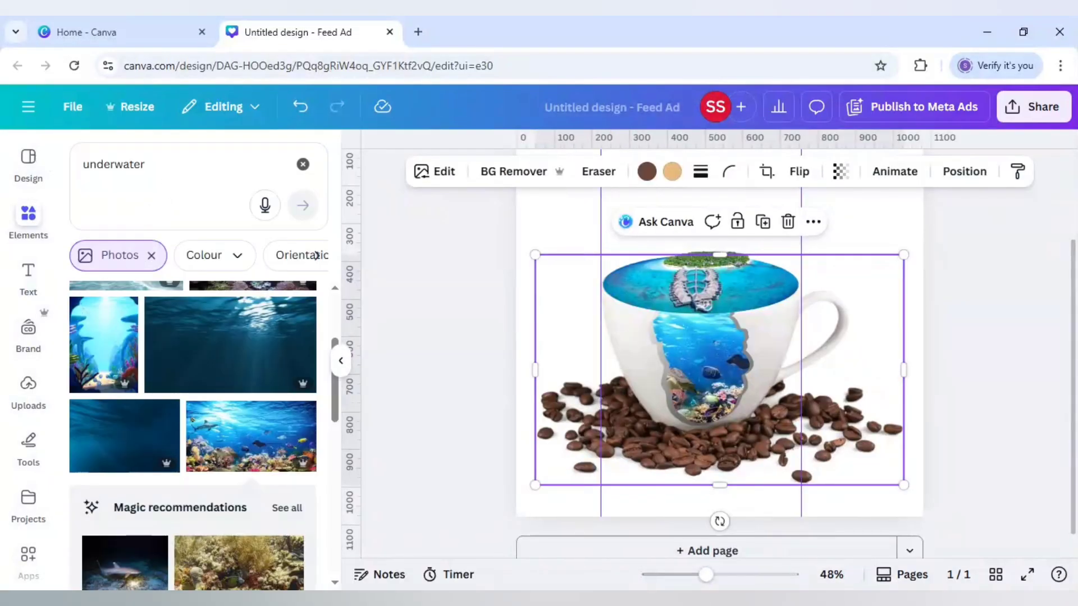
click(80, 168)
text(wave cutout)
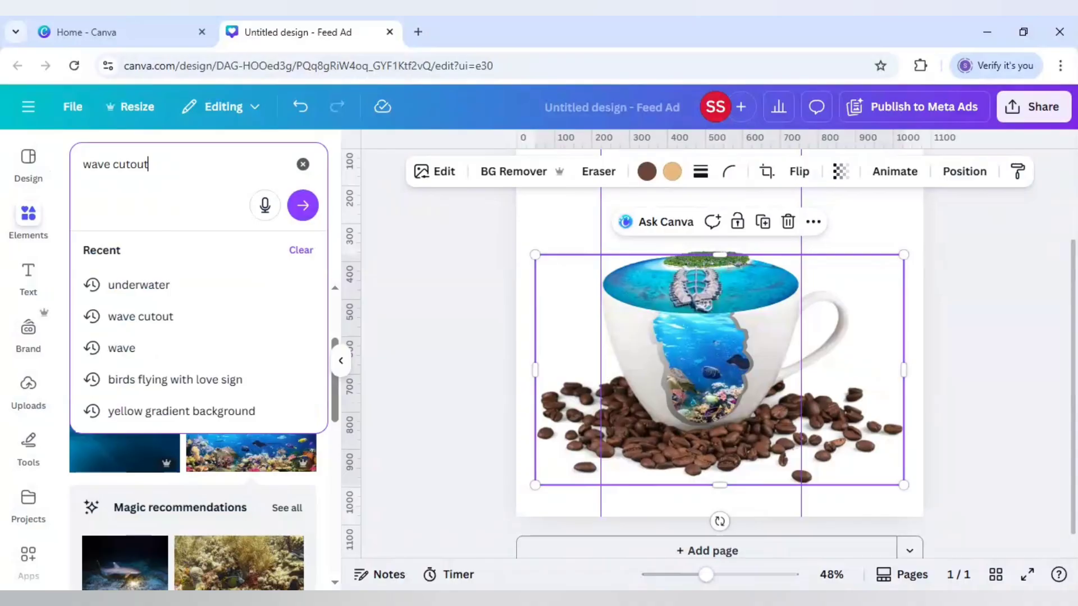
key(Return)
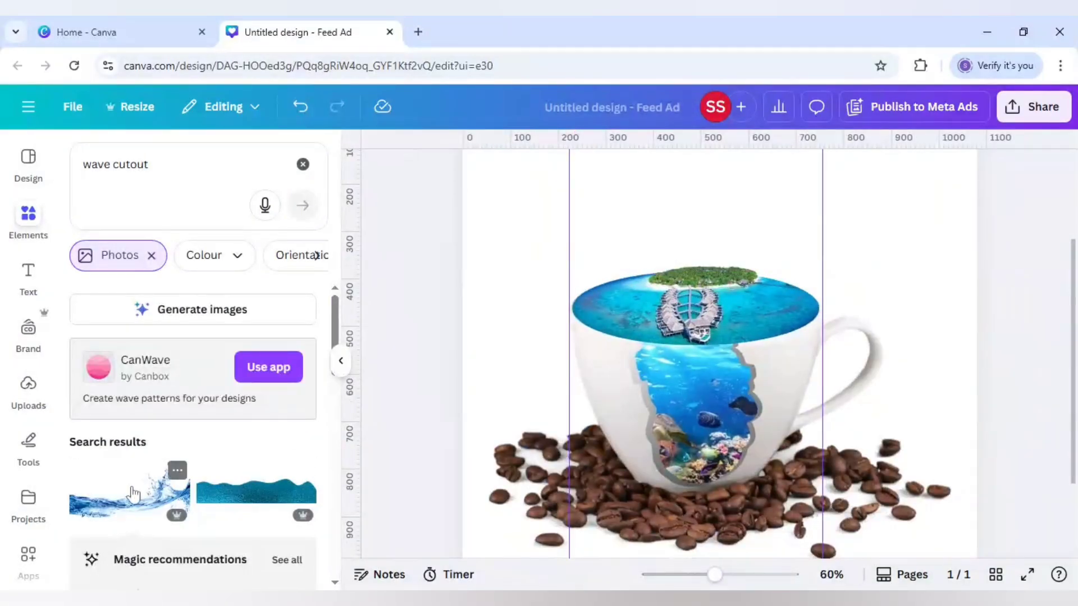
click(133, 494)
- Shrink the wave to roughly the cutaway's width and place it over the seam between the sea oval and the reef
drag(513, 247, 609, 293)
drag(924, 444, 759, 379)
drag(692, 359, 721, 357)
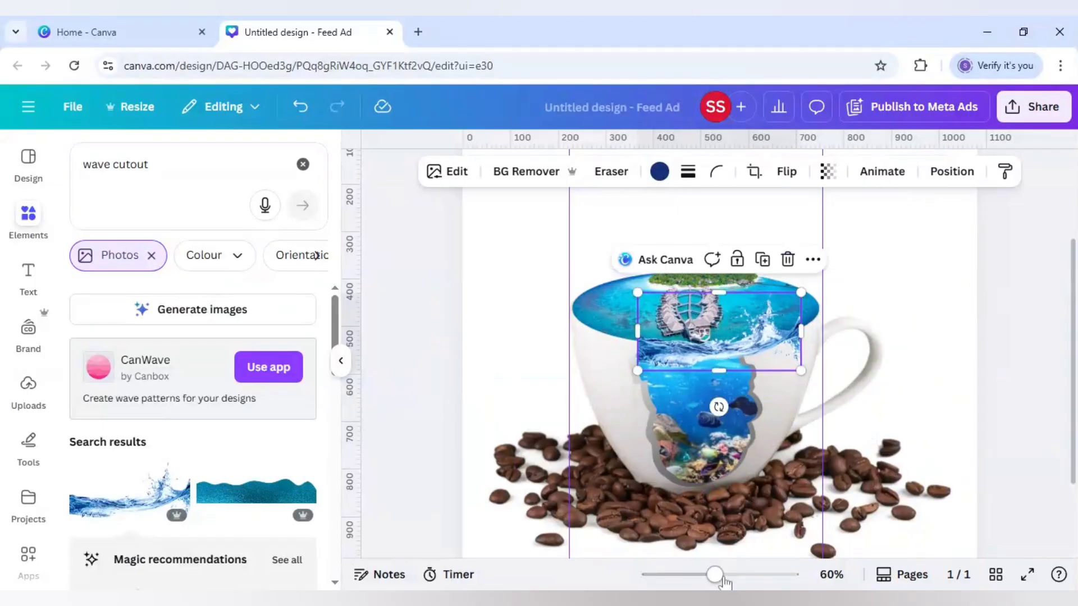
drag(714, 574, 752, 578)
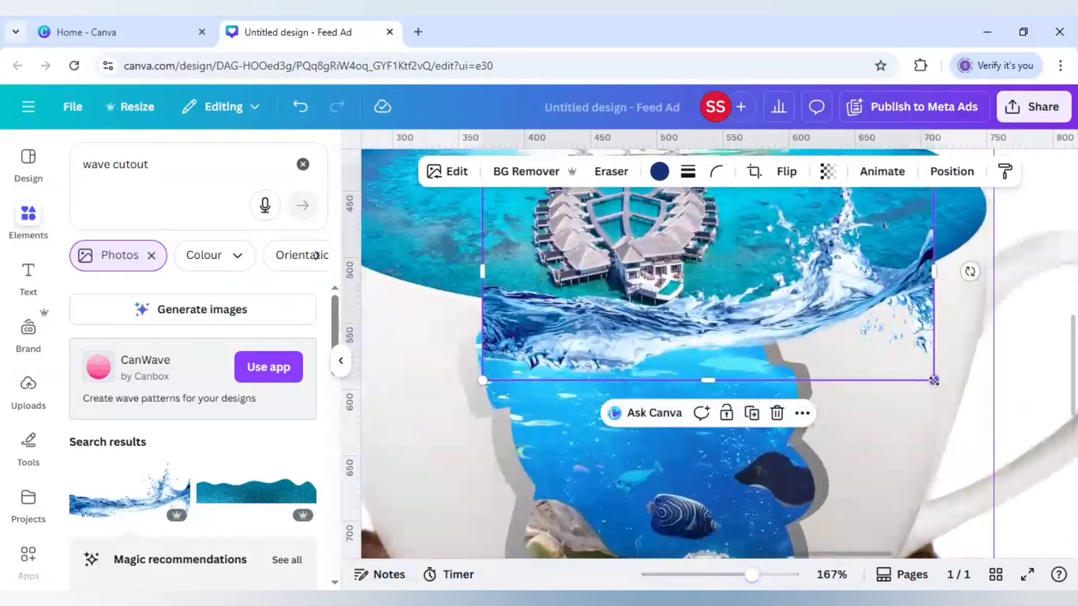
drag(931, 377, 788, 309)
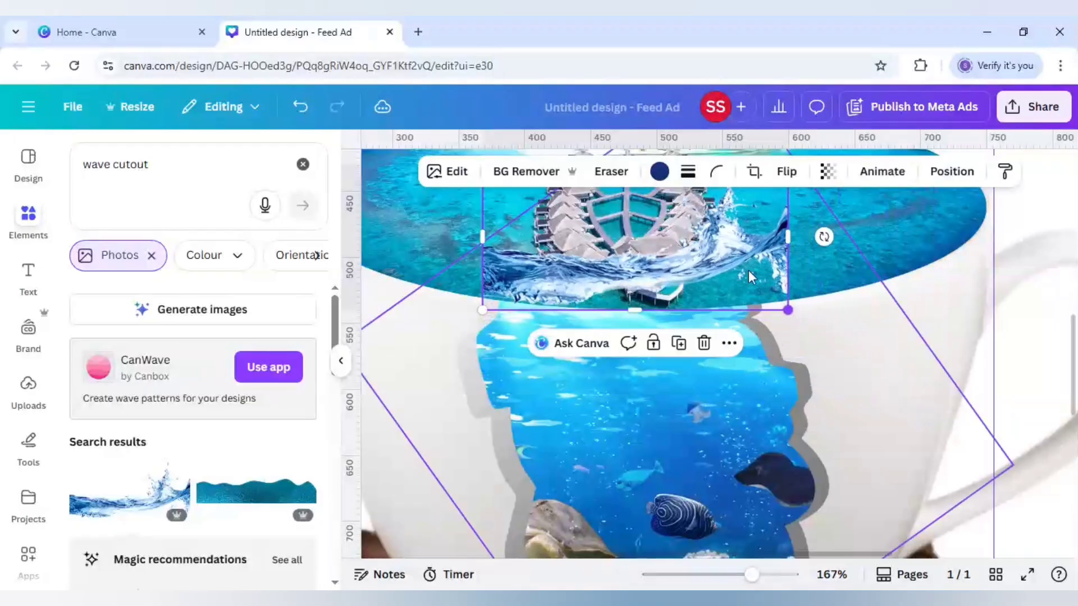
drag(745, 264, 748, 309)
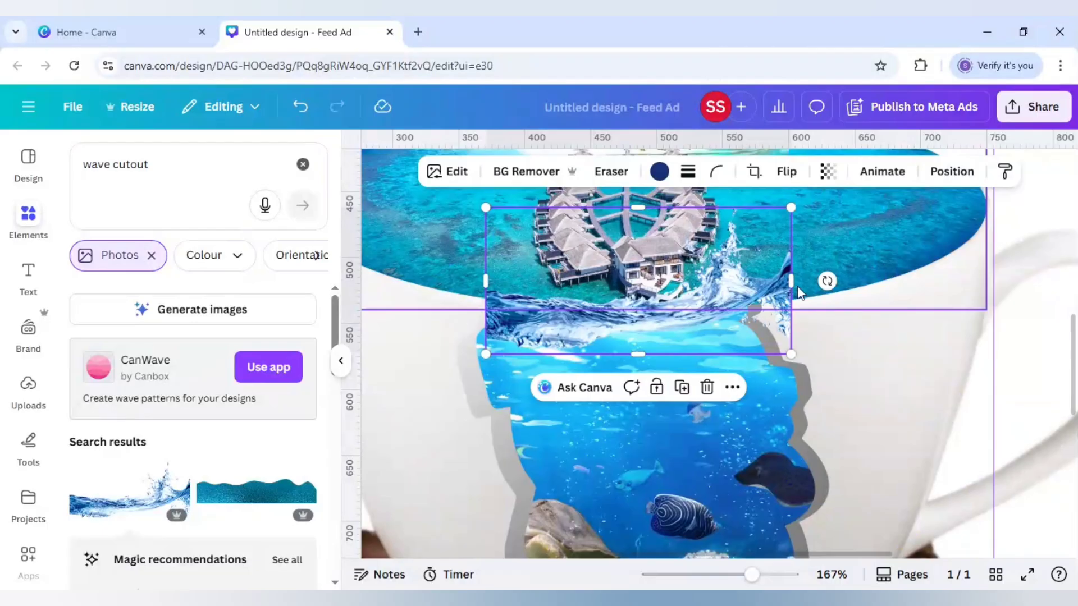
- Crop the wave's right side so it ends near the cutaway's upper-right edge, and deselect it
drag(790, 281, 743, 284)
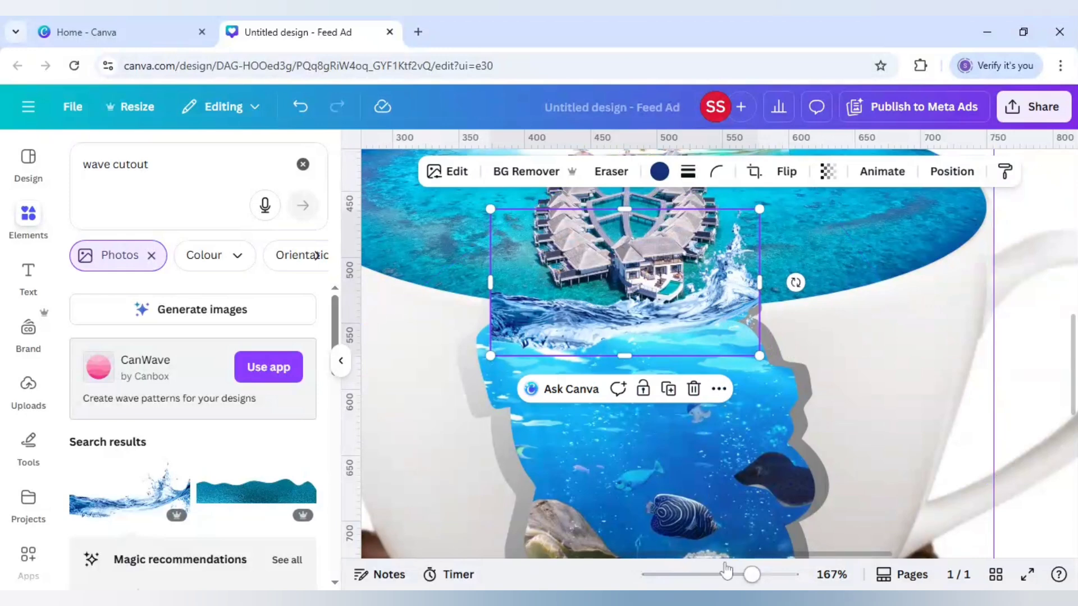
drag(751, 574, 699, 575)
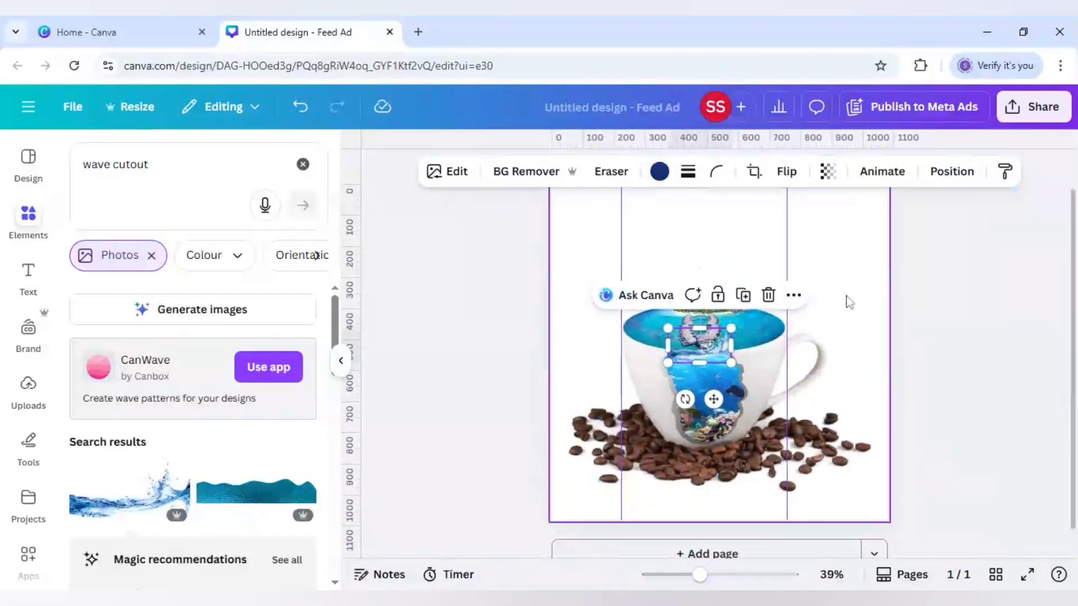
click(850, 302)
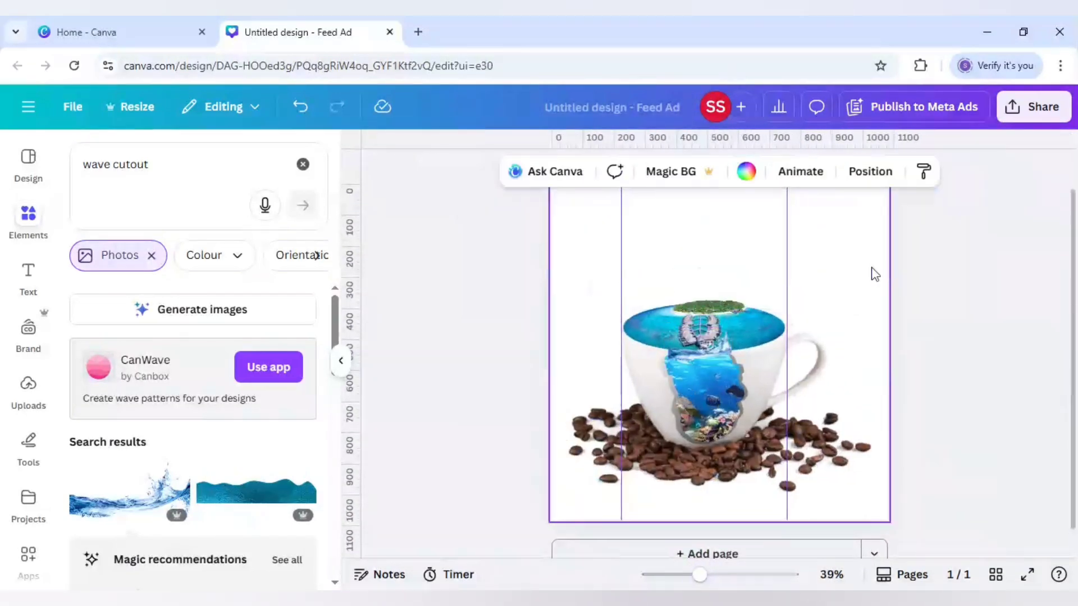
- Search the photos for "sunset background"
click(191, 192)
key(ctrl+a)
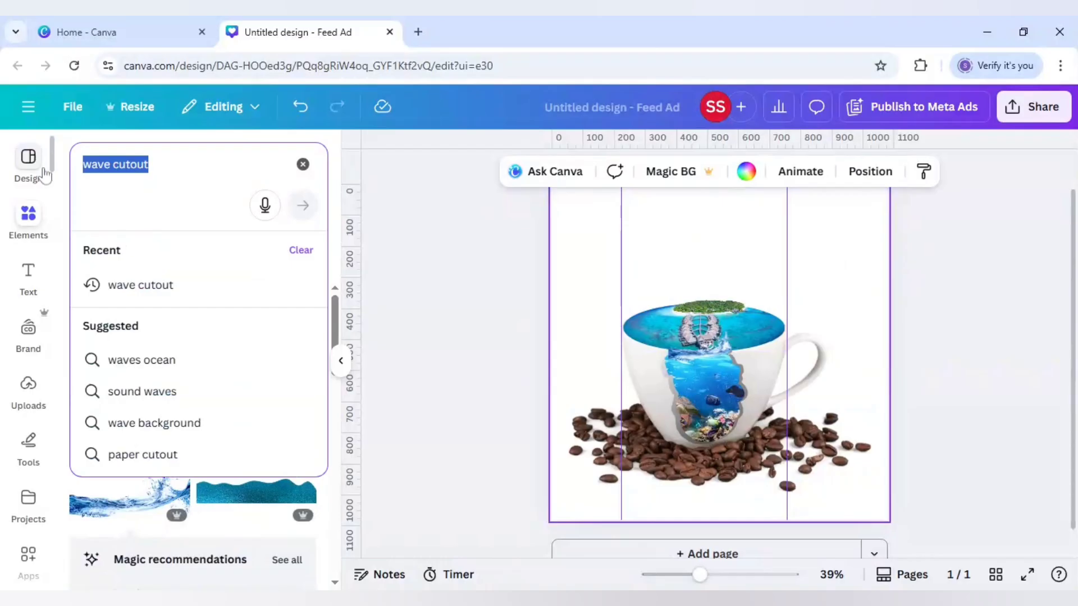
text(sunset )
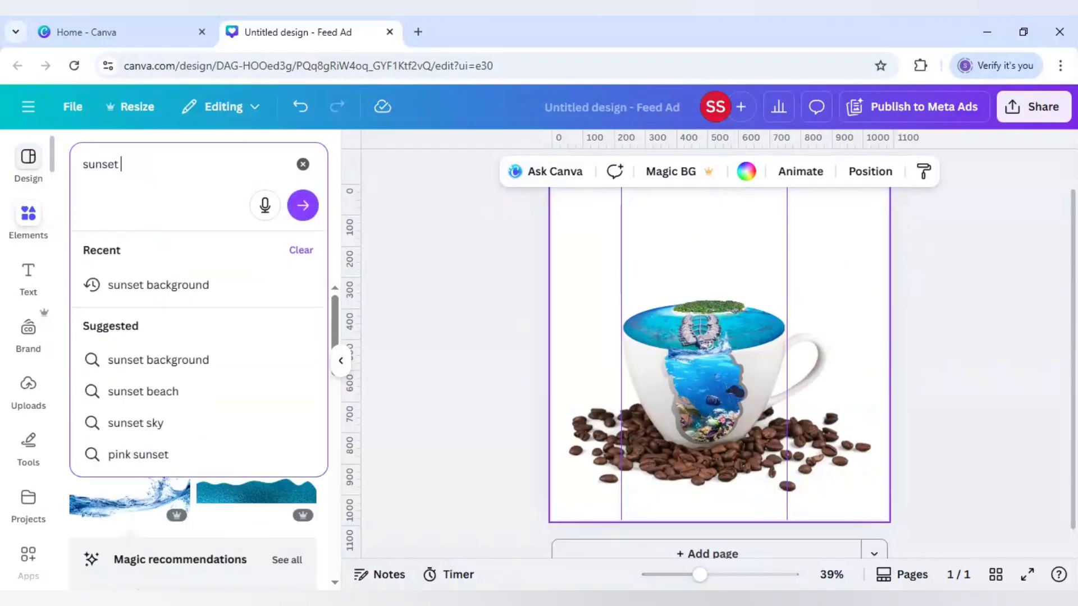
text(backgroun)
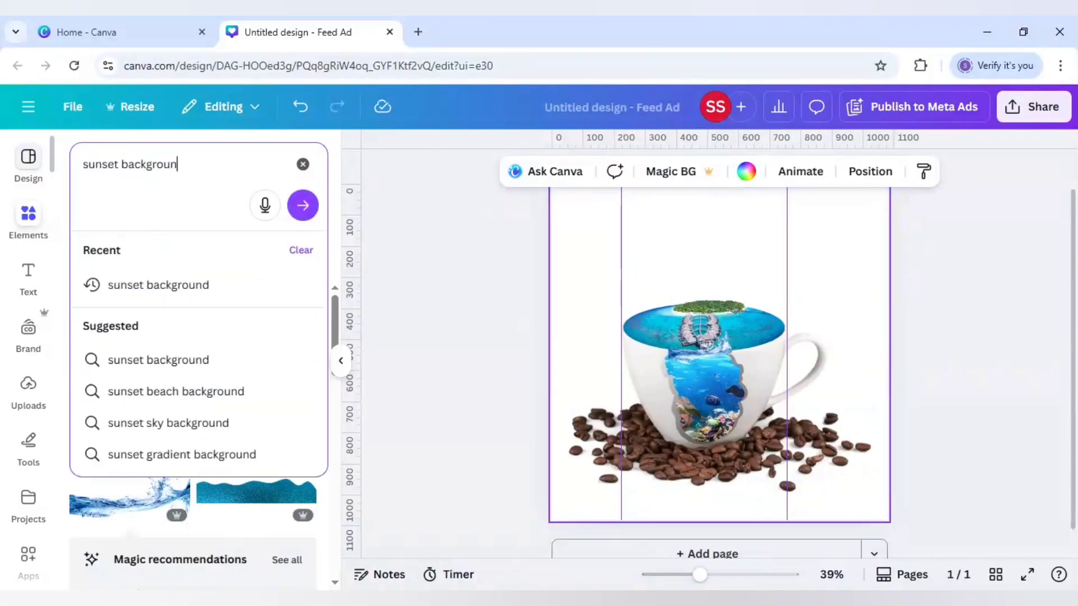
text(d)
key(Return)
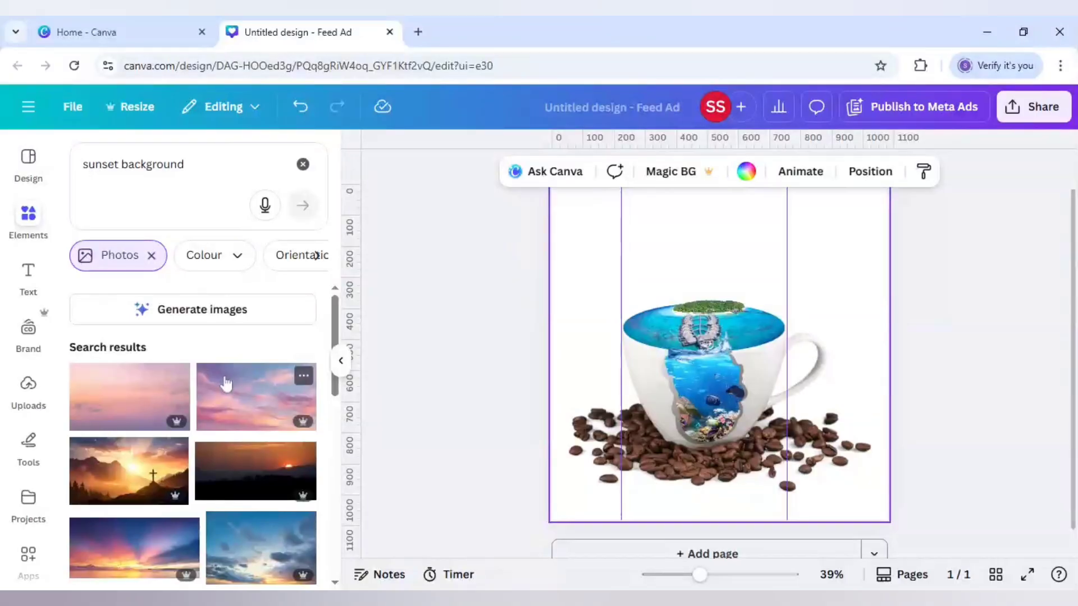
- Add the portrait photo of a clear blue sky fading to peach and set it as the page background
scroll(225, 384, down, 10)
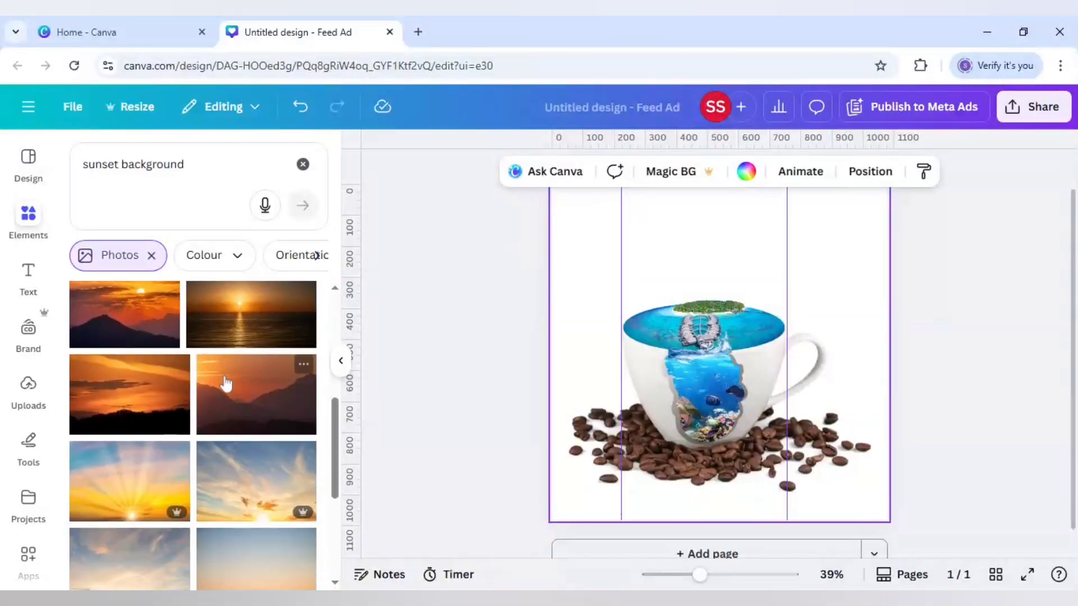
scroll(225, 384, down, 3)
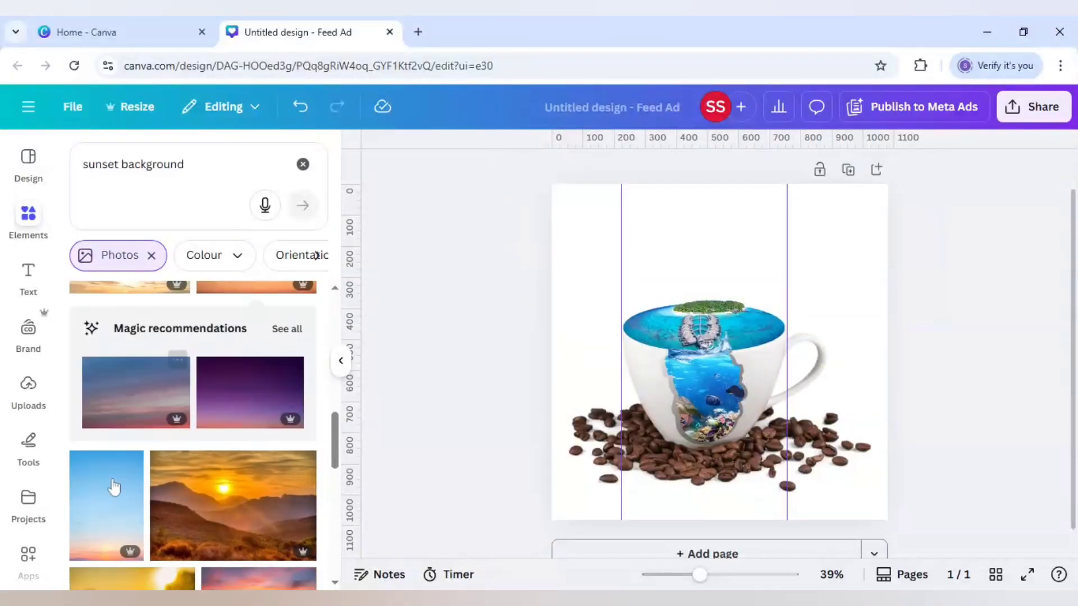
click(113, 490)
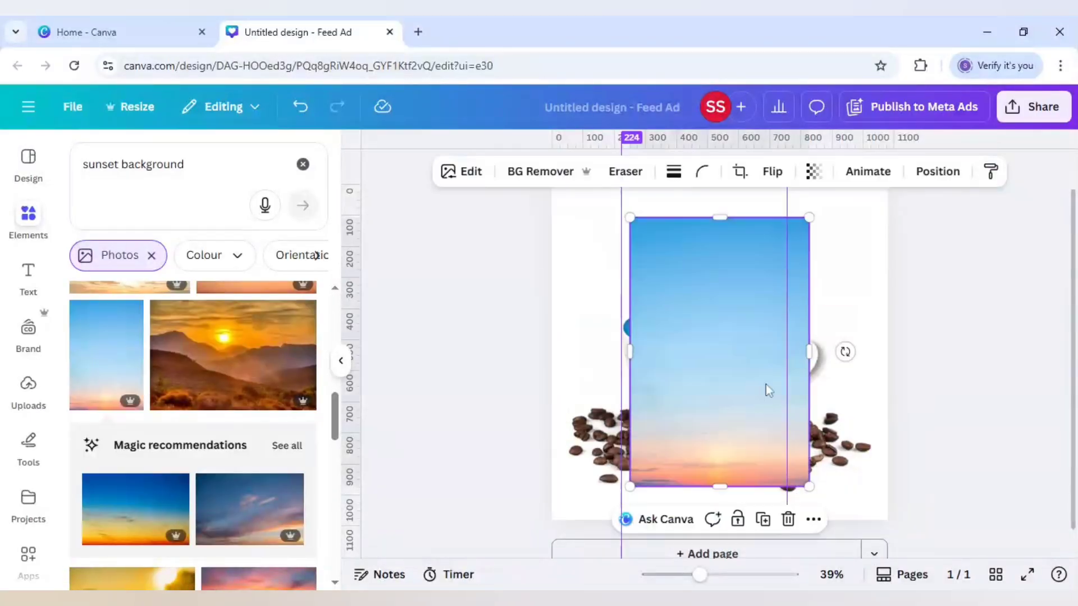
right_click(712, 342)
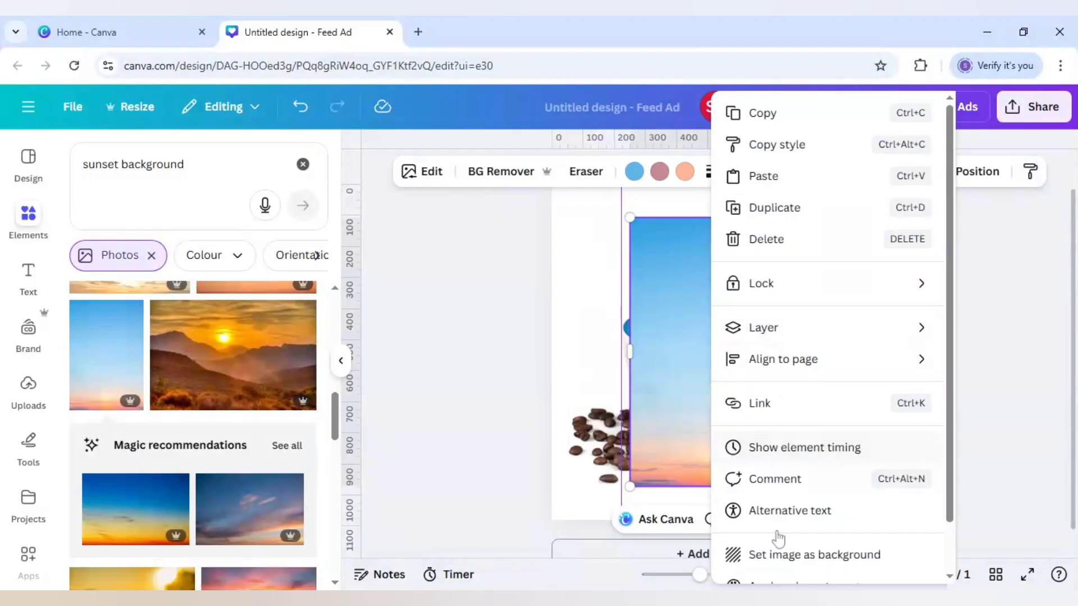
click(782, 554)
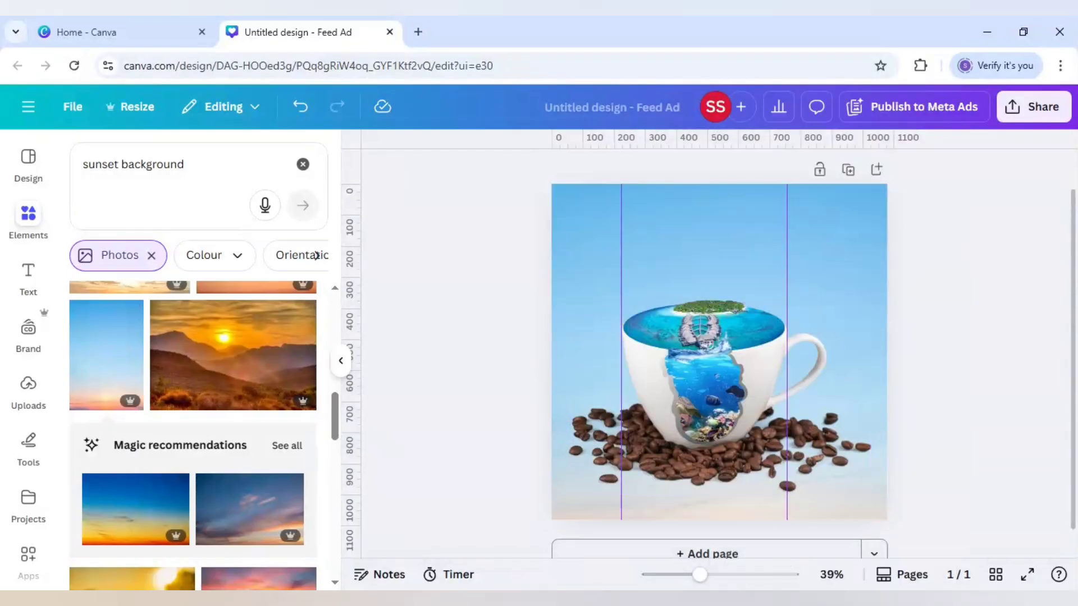
- Move all the cup composite's elements together slightly down the page and deselect them
click(696, 407)
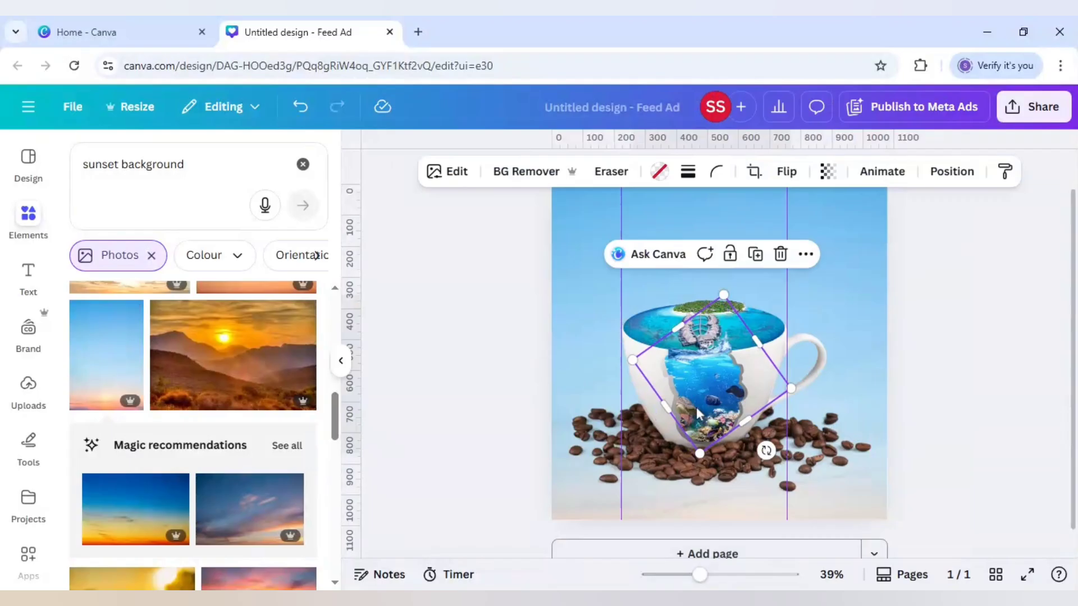
key(ctrl+a)
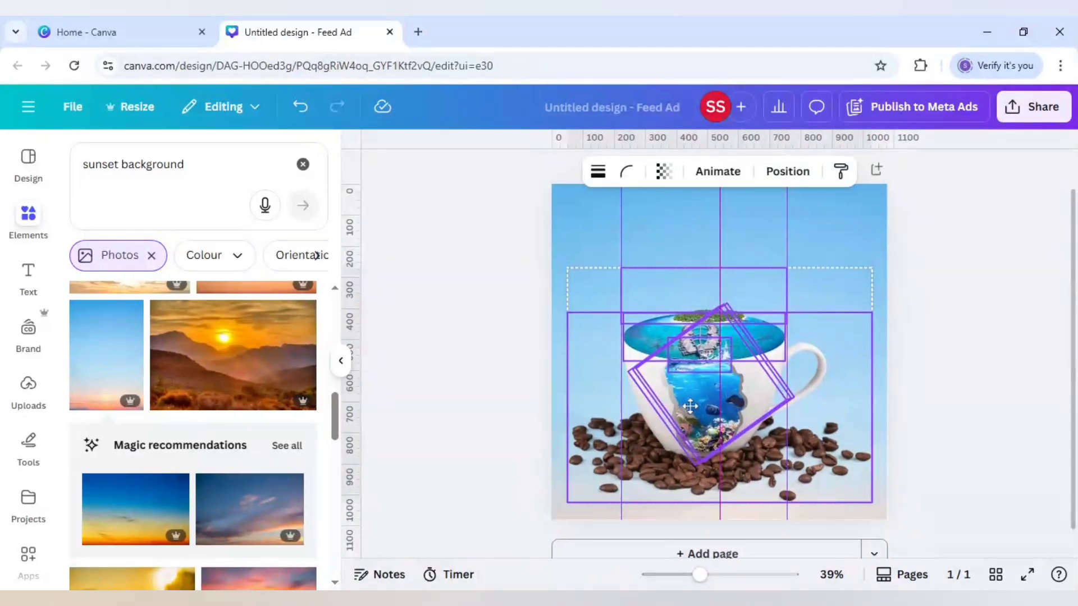
click(447, 337)
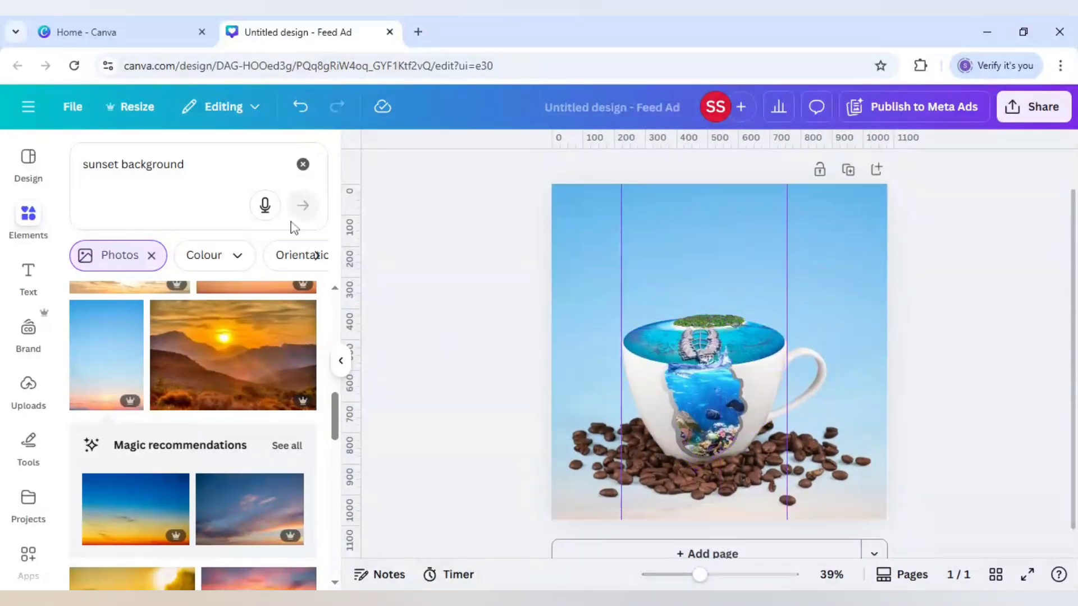
- Search the photos for "cloud", add the wispy white cloud and place it in the sky across the page's upper-right edge
triple_click(133, 164)
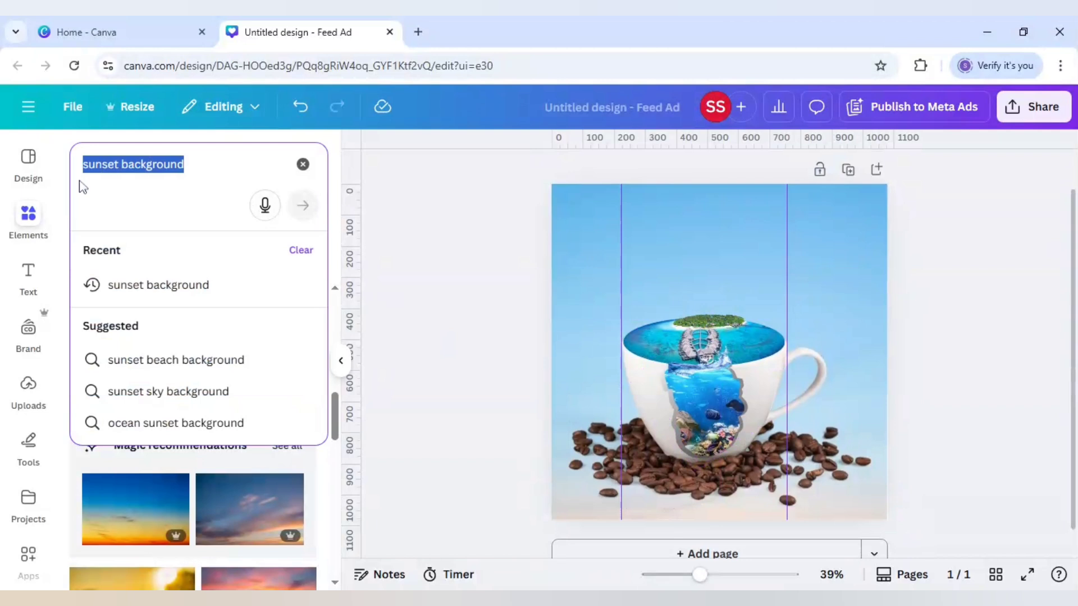
text(cloud)
key(Return)
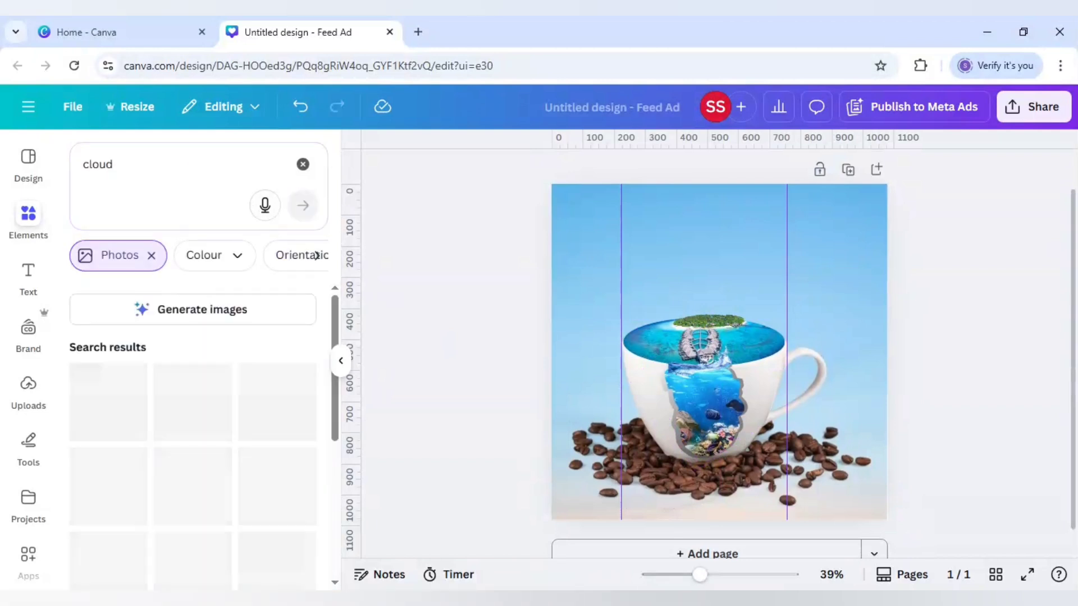
scroll(271, 473, down, 2)
click(271, 473)
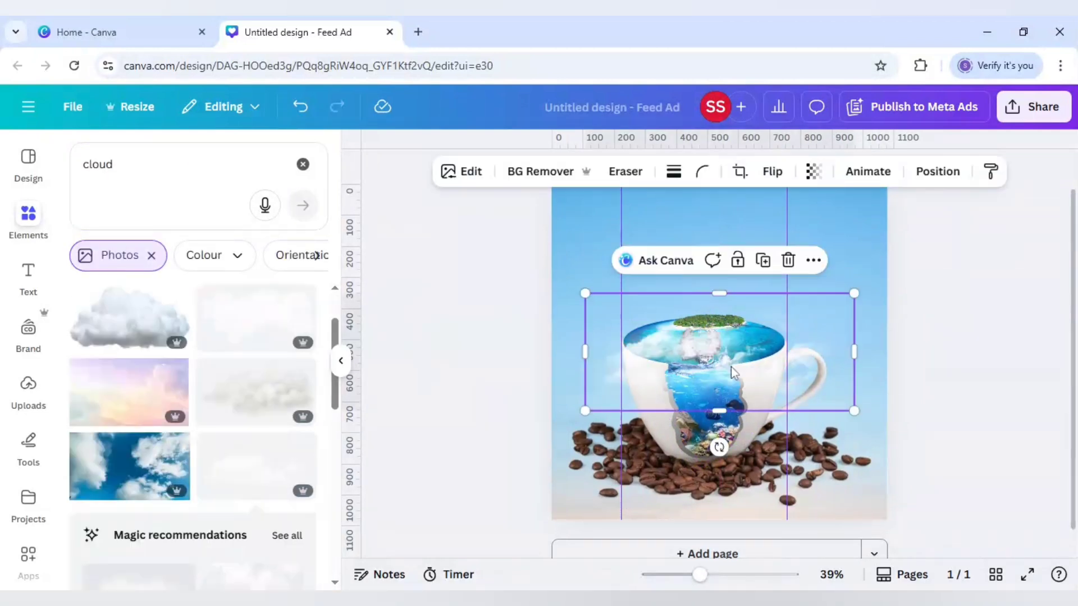
drag(751, 363, 890, 267)
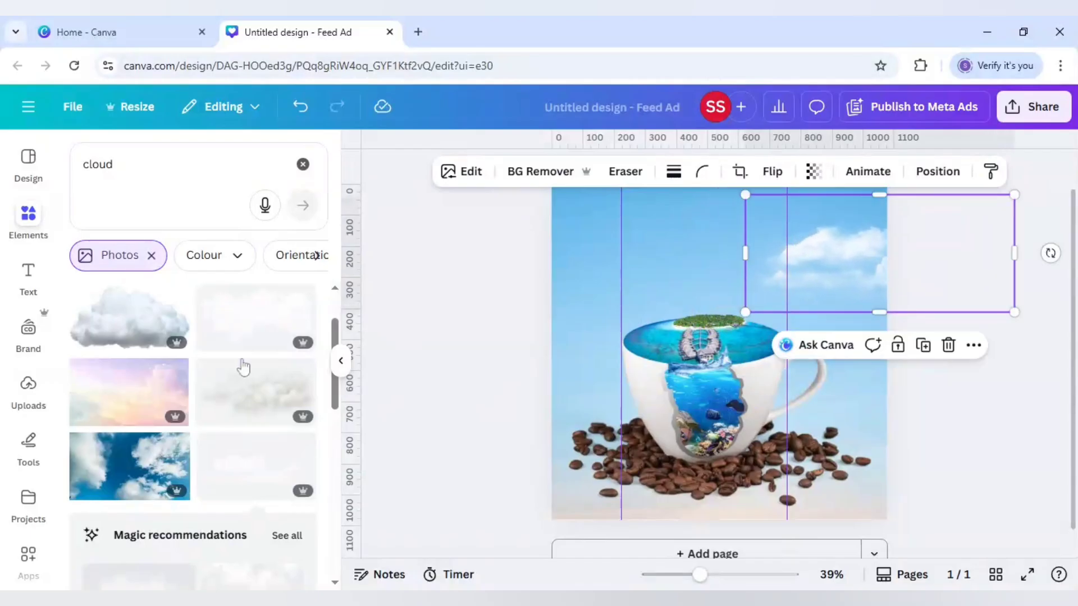
- Add a second soft white cloud, place it across the page's left edge beside the cup's rim and layer it behind the cup
scroll(241, 361, down, 4)
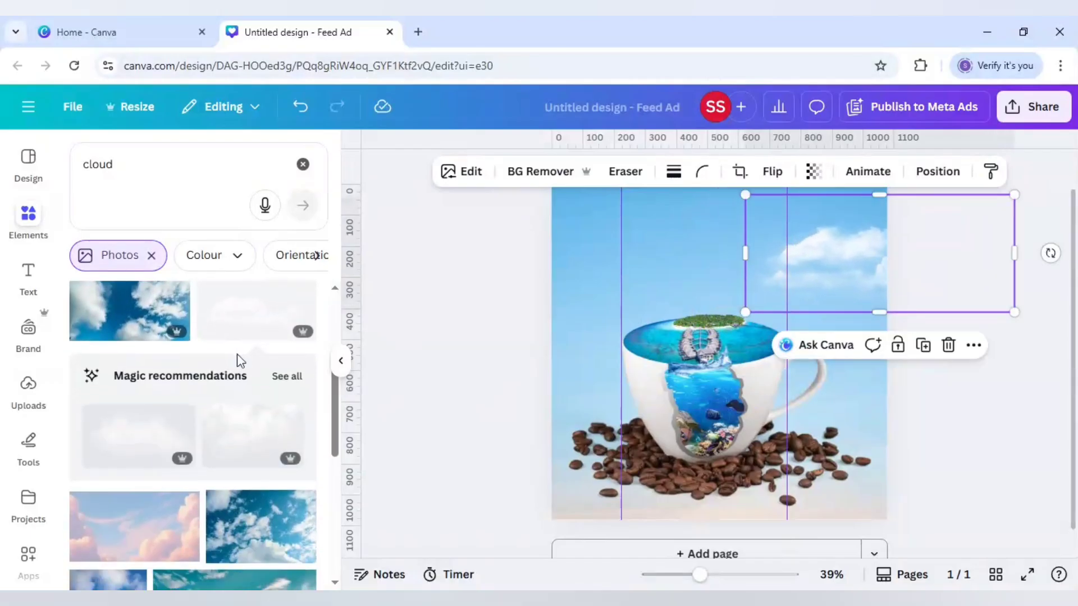
click(140, 362)
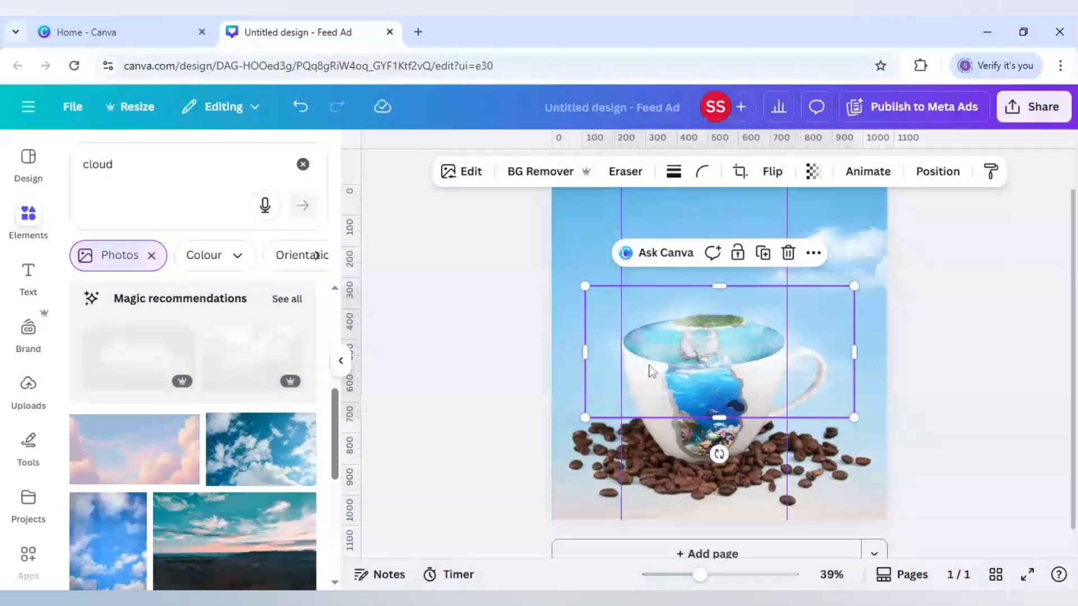
drag(648, 366, 495, 327)
right_click(563, 315)
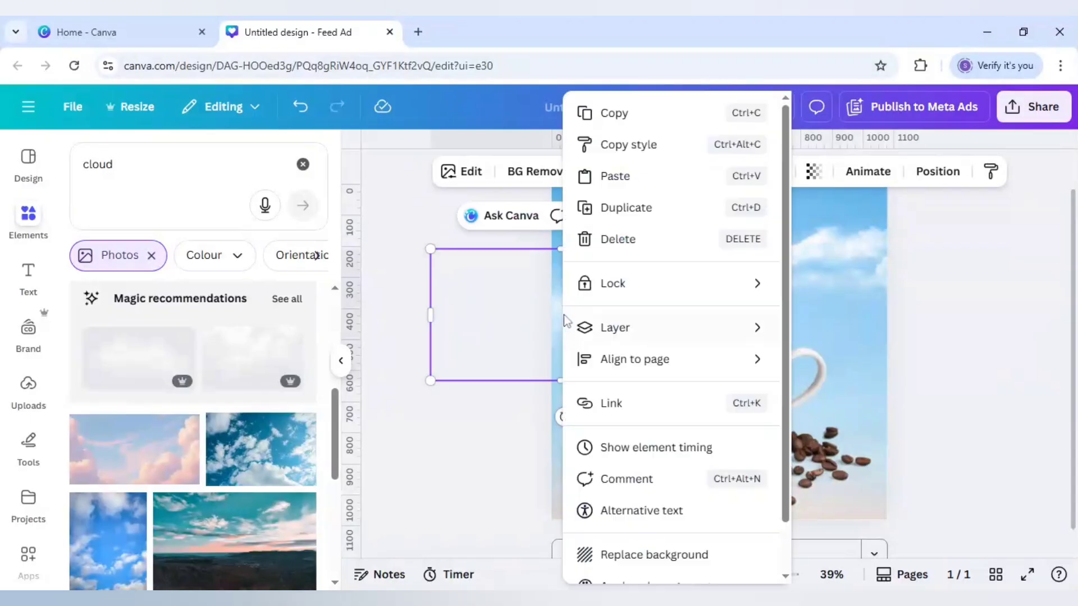
mouse_move(616, 328)
click(850, 422)
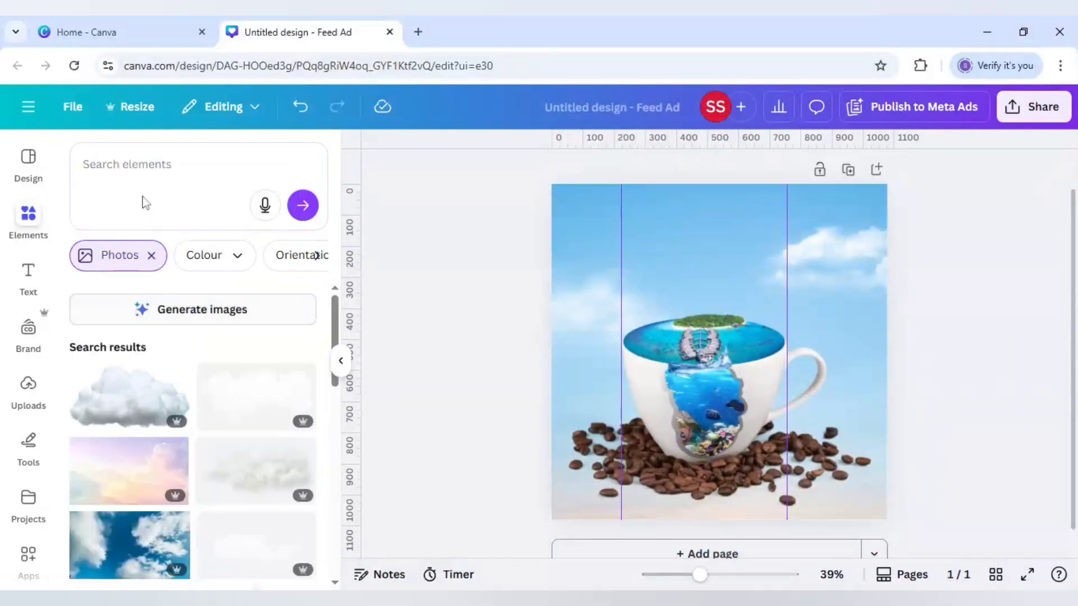
- Search the photos for "birds flying in sky" and add the black bird flock on a white background
click(147, 165)
text(b)
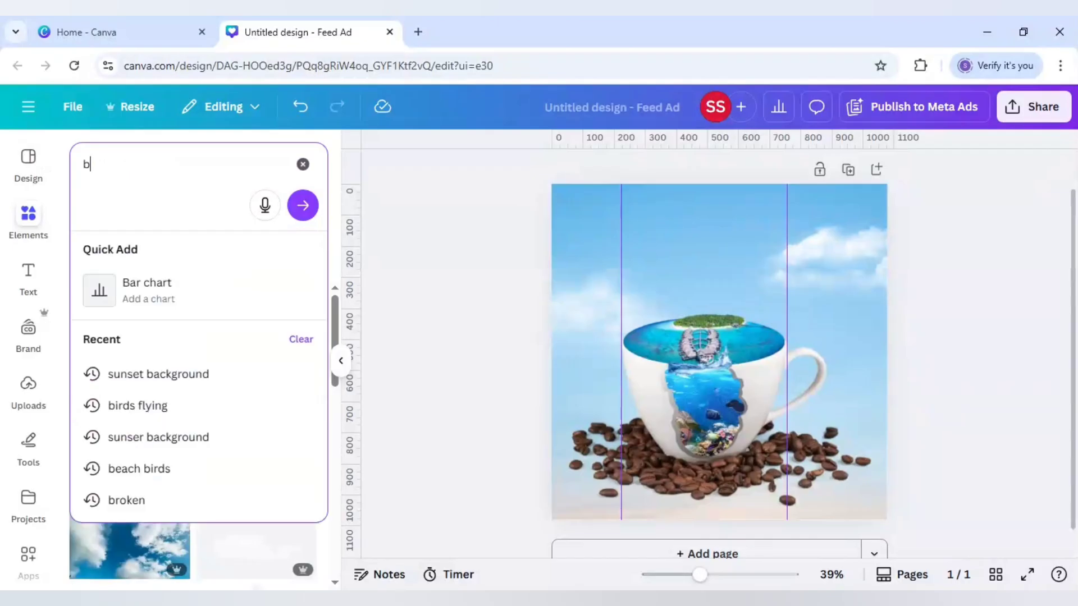
text(irds flyin)
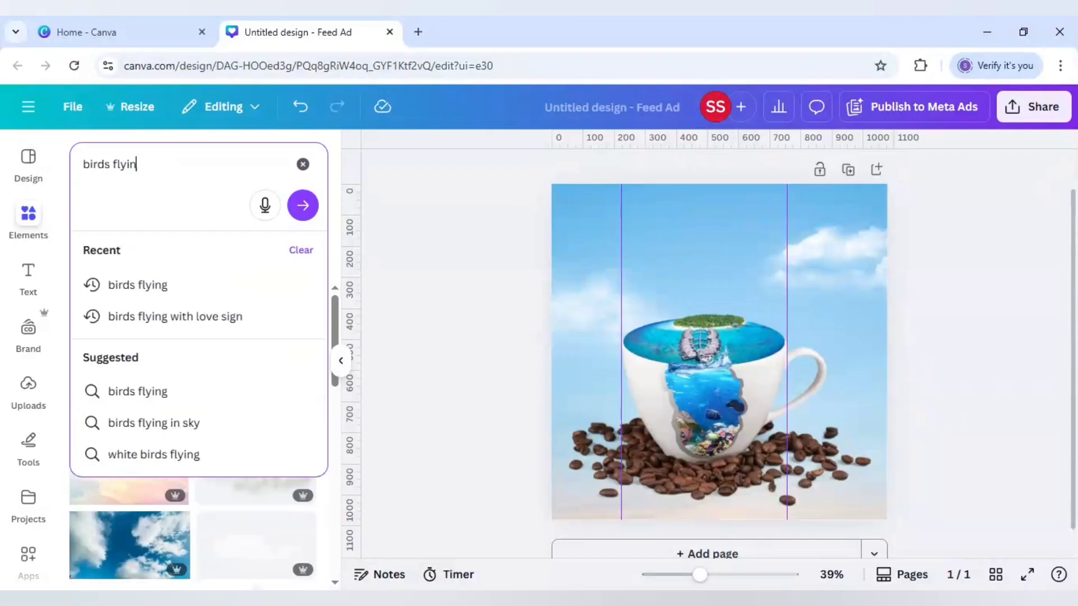
text(g in sky)
key(Return)
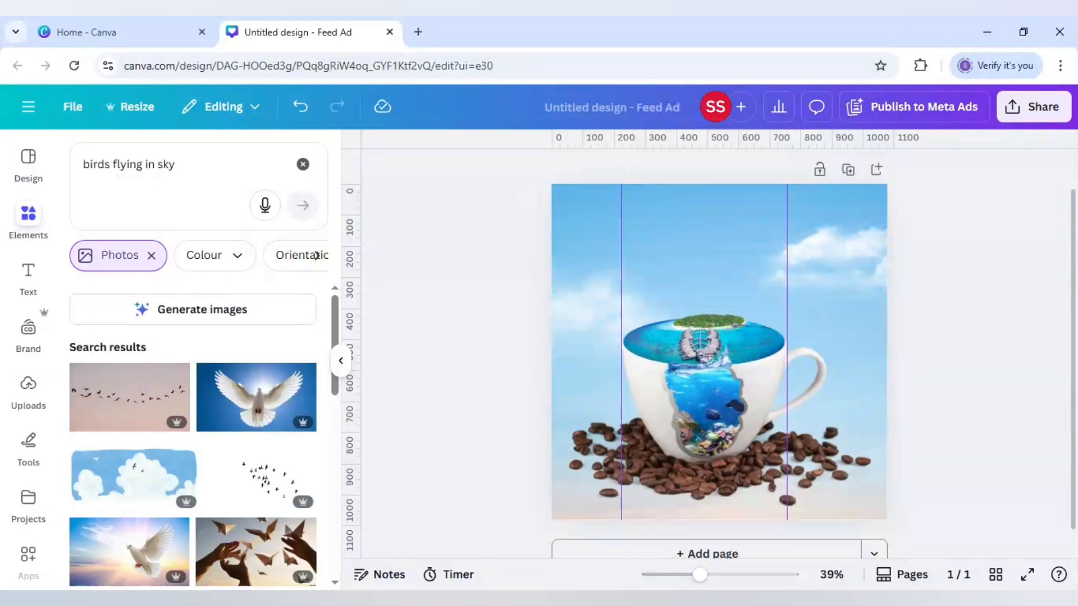
click(274, 486)
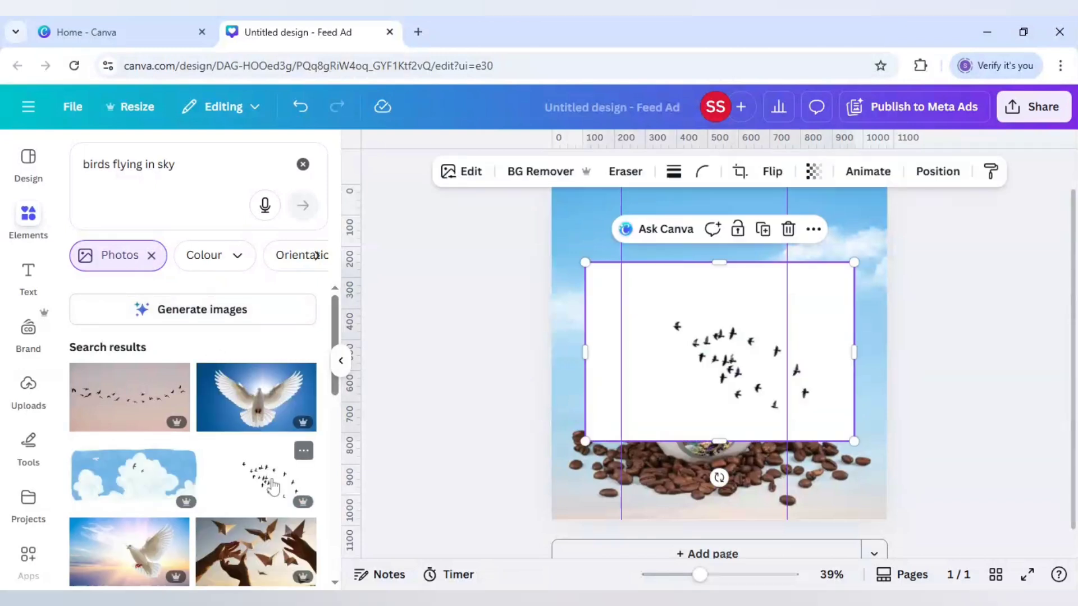
- Remove the bird photo's background, place the flock in the sky at the page's upper left and deselect it
click(562, 174)
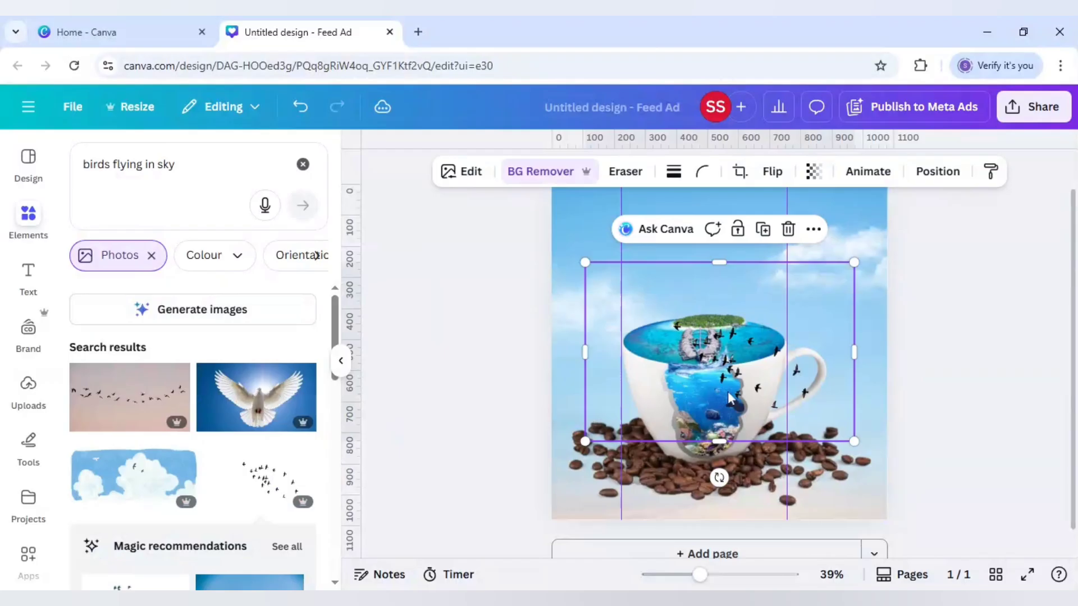
drag(719, 377, 607, 282)
click(968, 419)
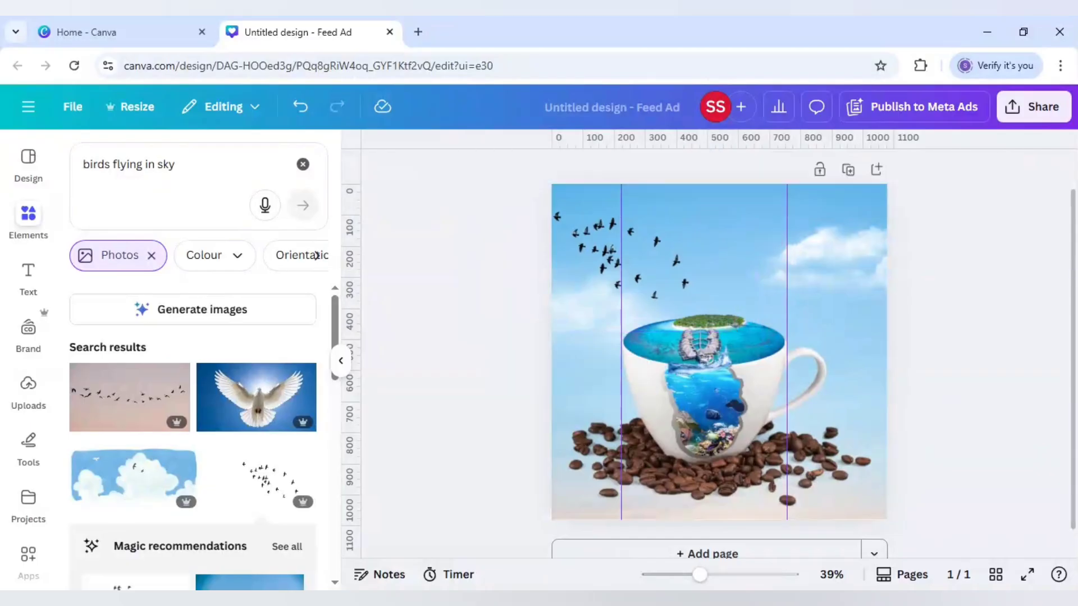
scroll(949, 402, down, 1)
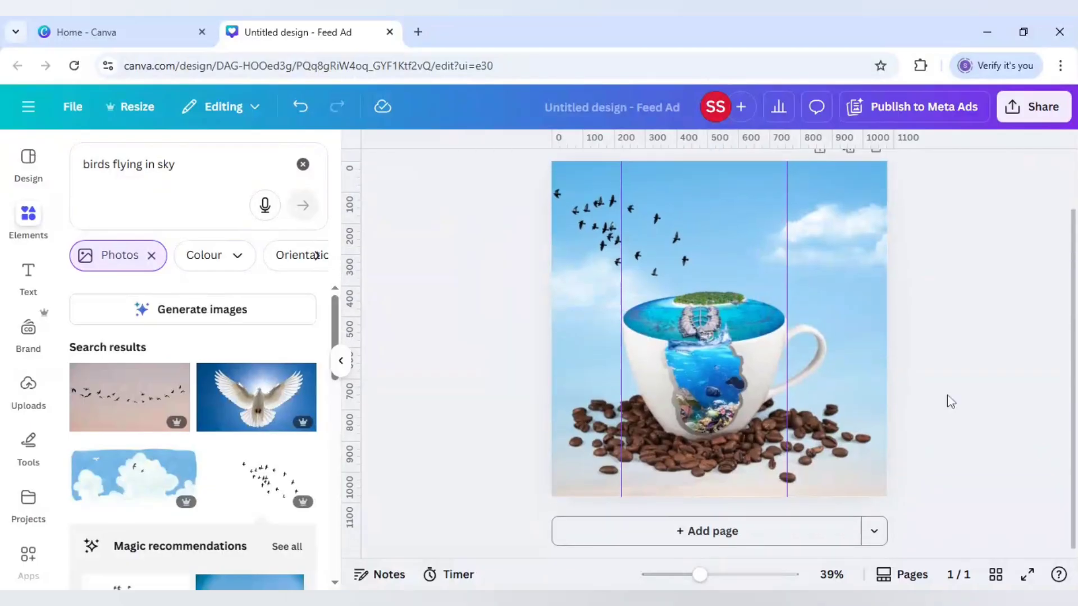